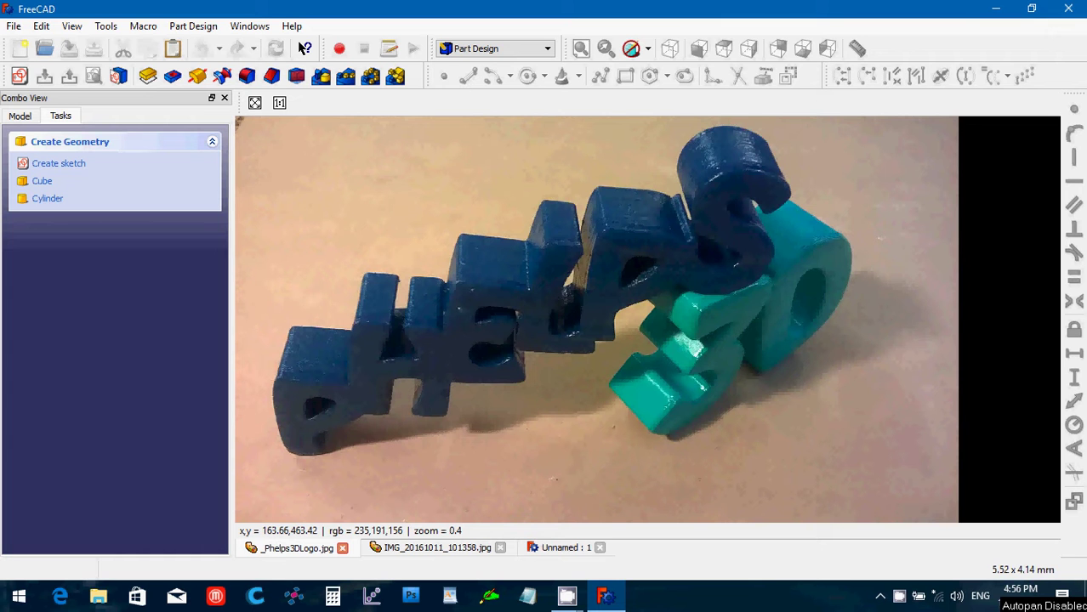
Step: Close the _Phelps3DLogo.jpg and IMG_20161011_101358.jpg photo tabs, keeping the Unnamed document
click(342, 549)
click(315, 548)
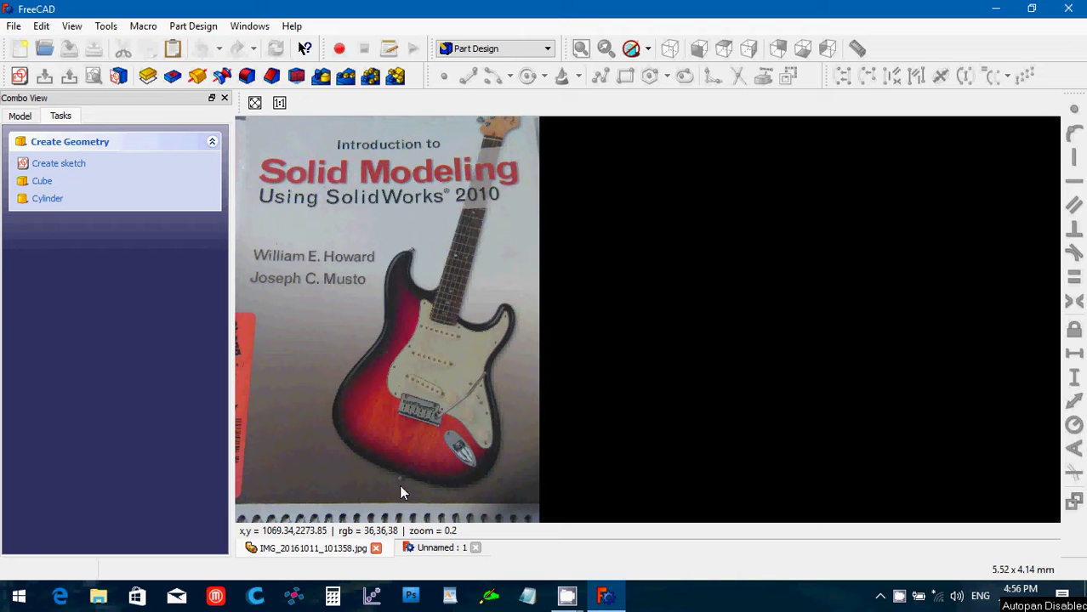
click(376, 549)
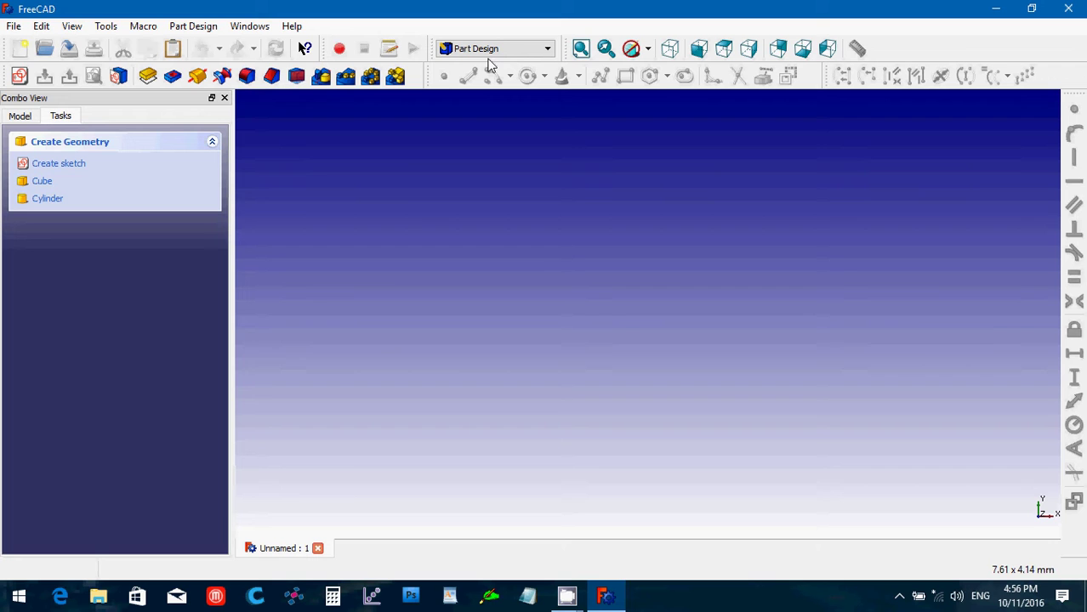
Step: Create a new sketch oriented on the XZ-Plane
click(20, 77)
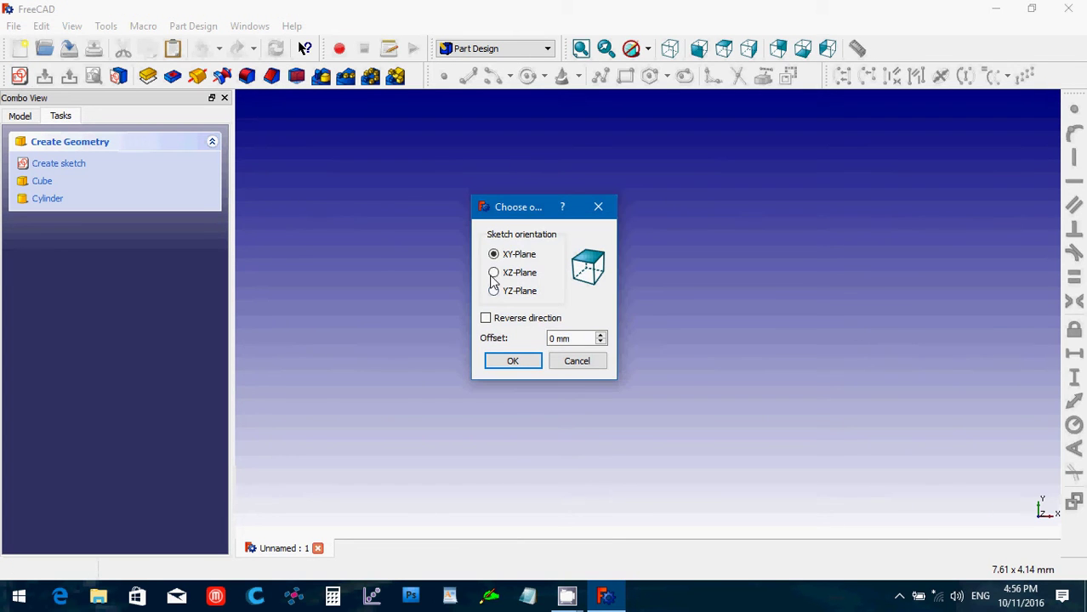
click(495, 274)
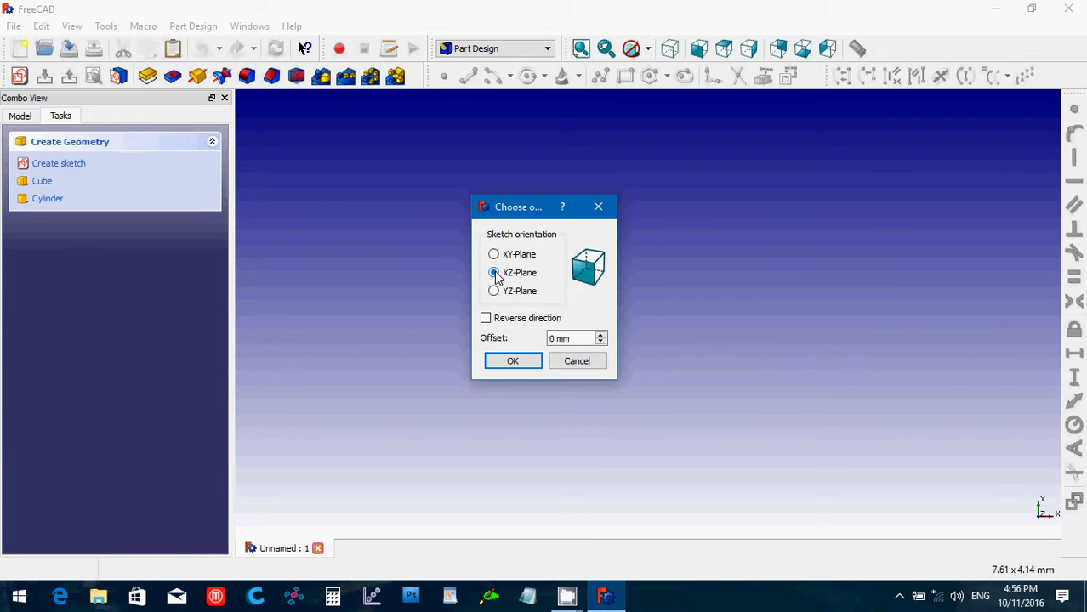
click(507, 363)
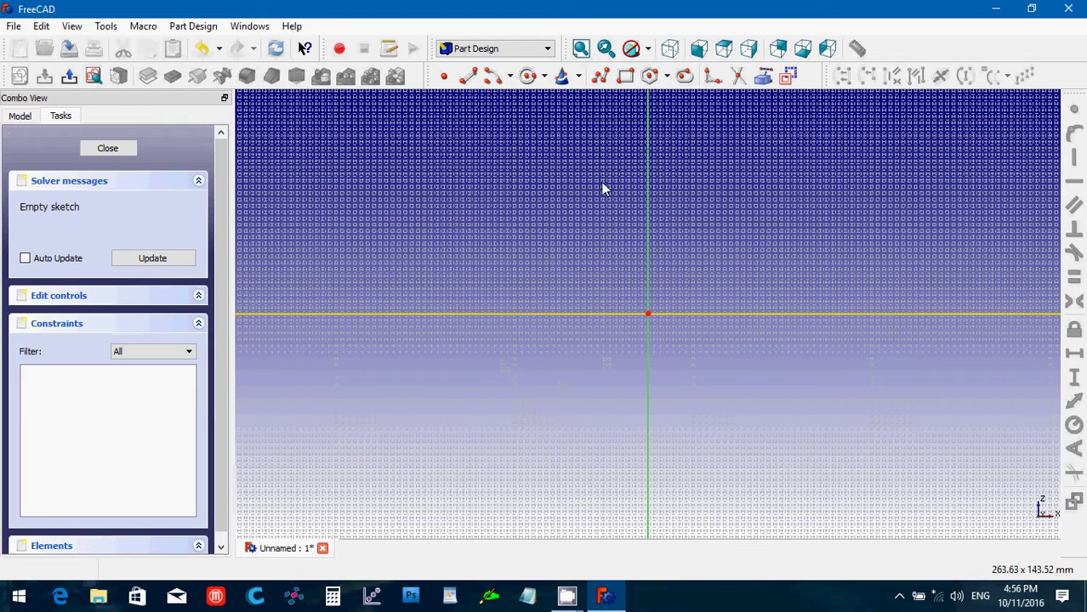
Step: Draw an eight-line closed stepped polyline along the horizontal axis, with the middle step tallest
click(600, 77)
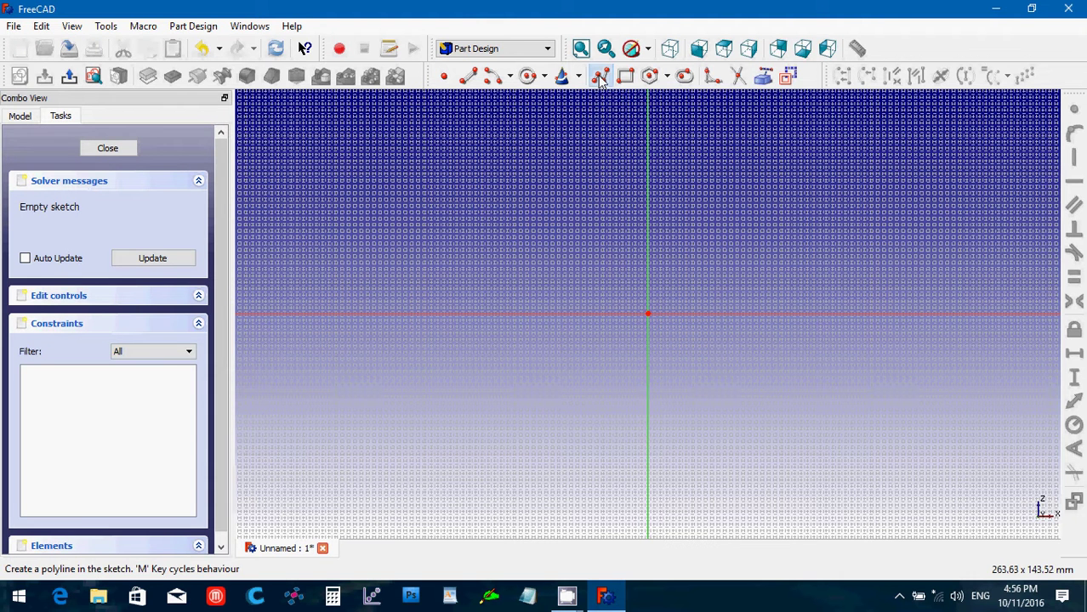
click(468, 314)
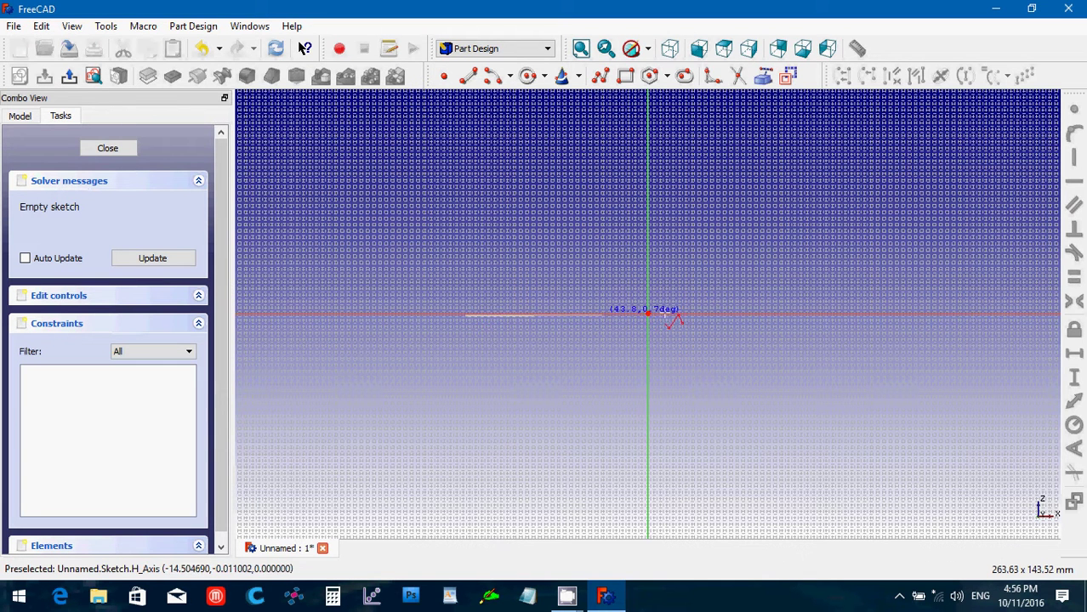
click(985, 315)
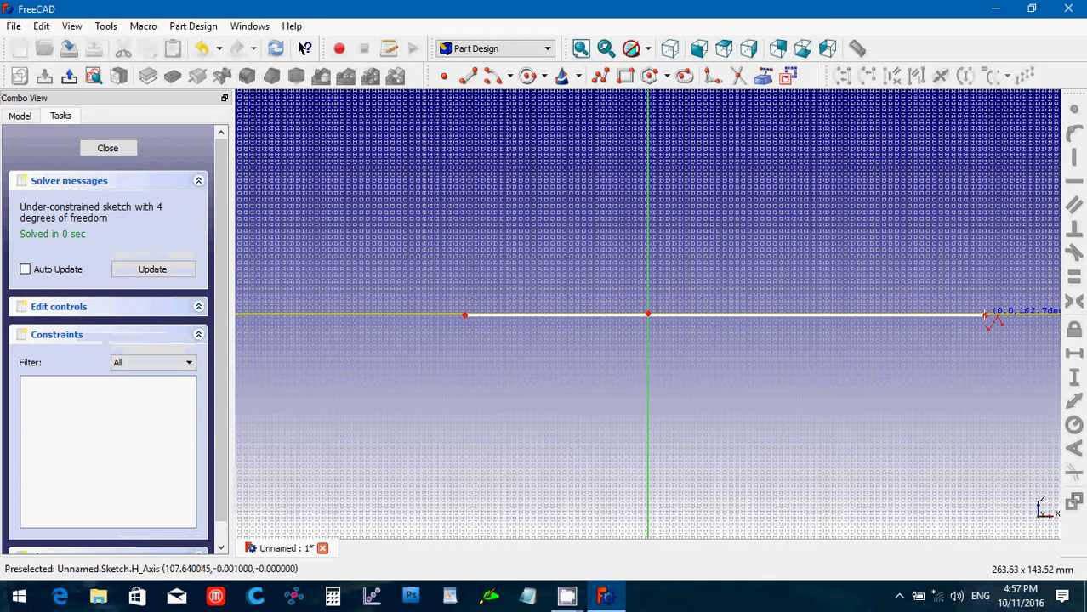
click(986, 315)
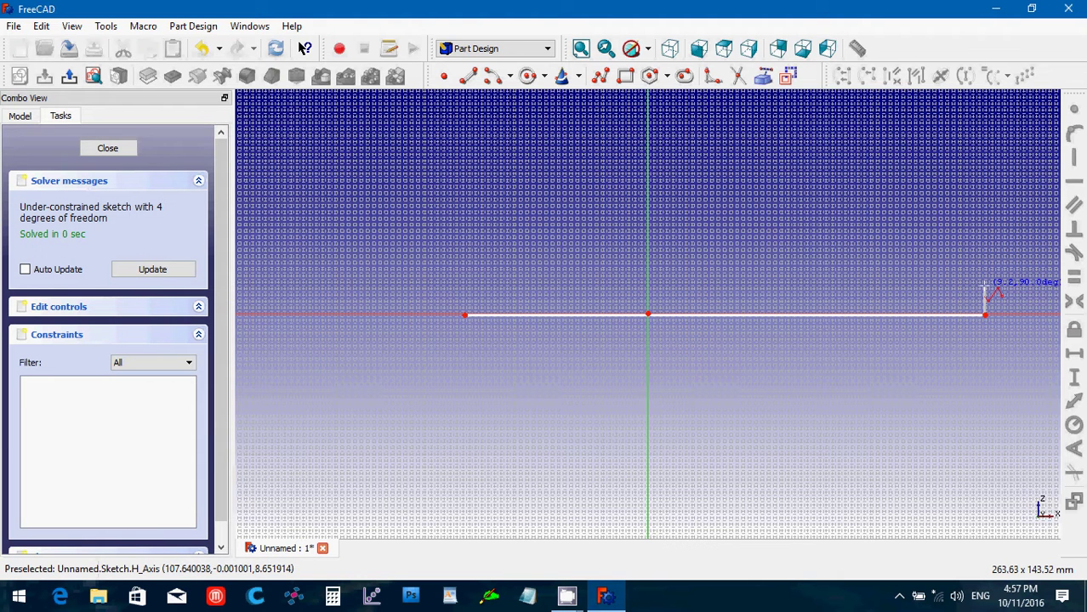
click(983, 287)
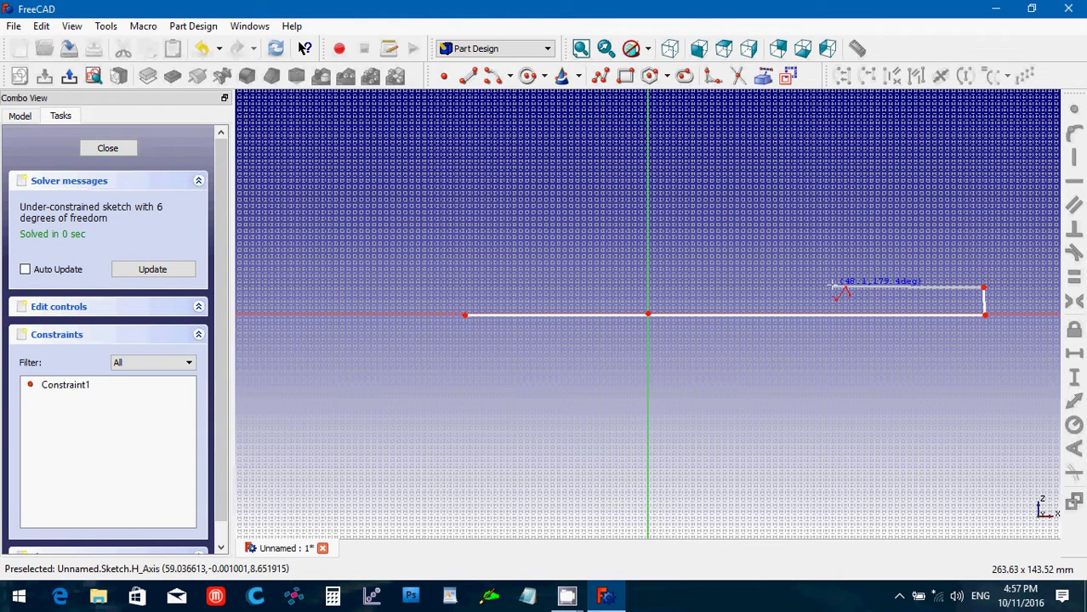
click(831, 288)
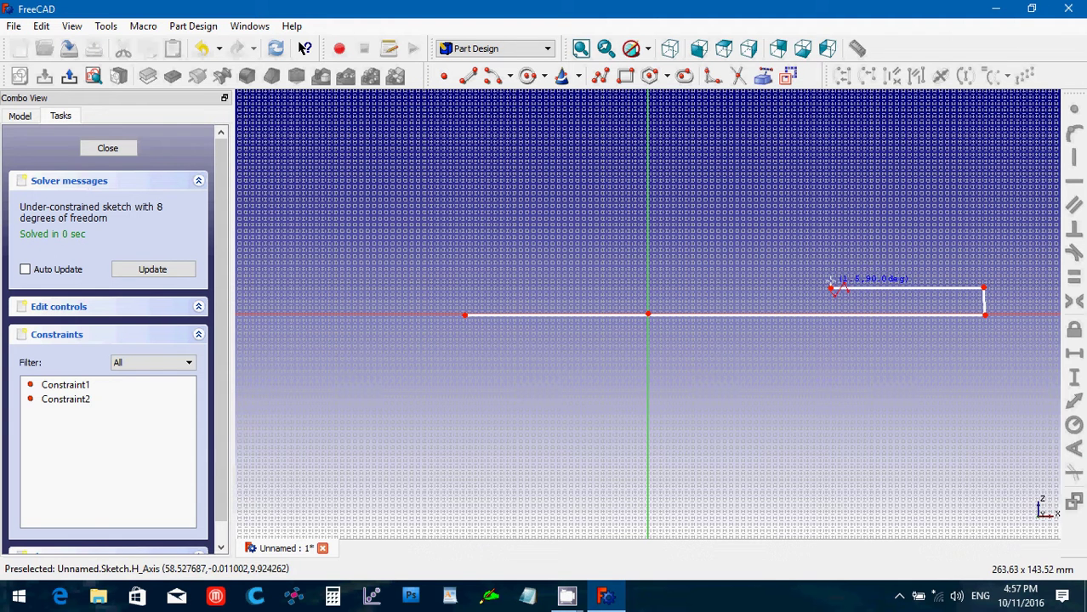
click(829, 269)
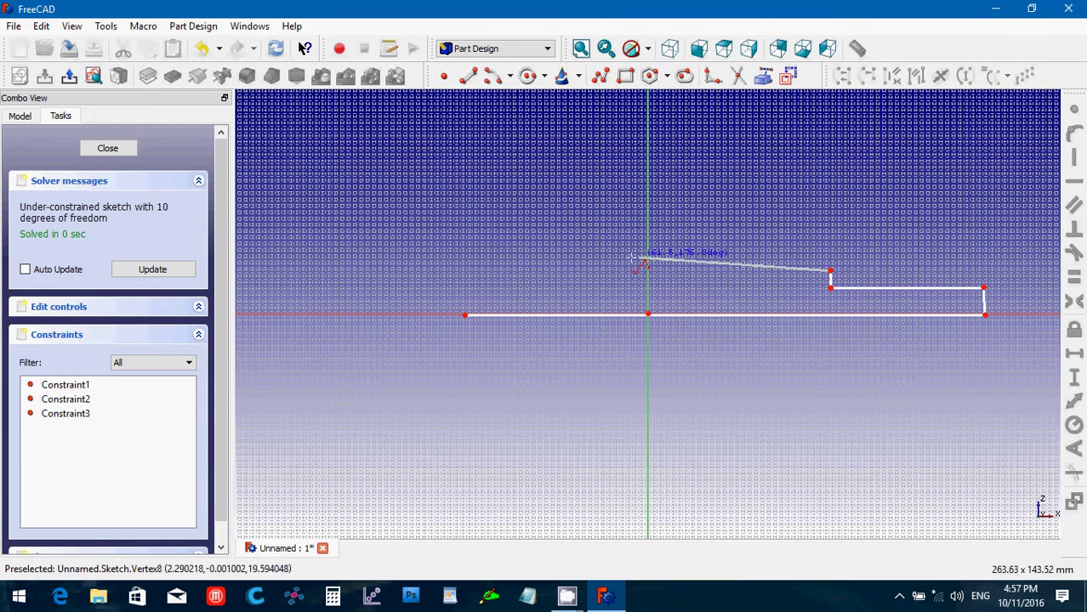
click(562, 270)
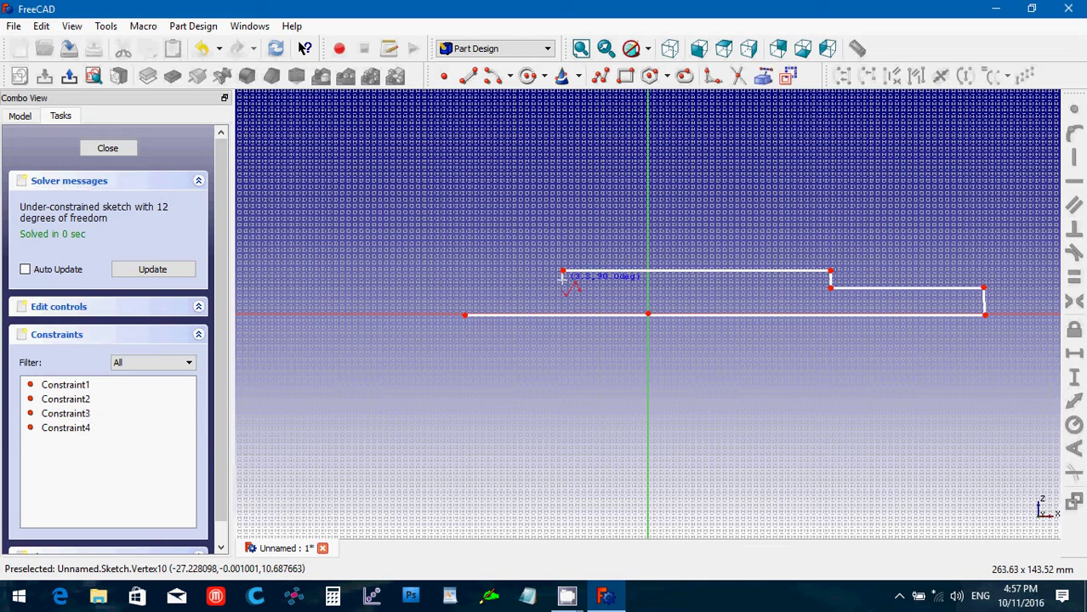
click(562, 281)
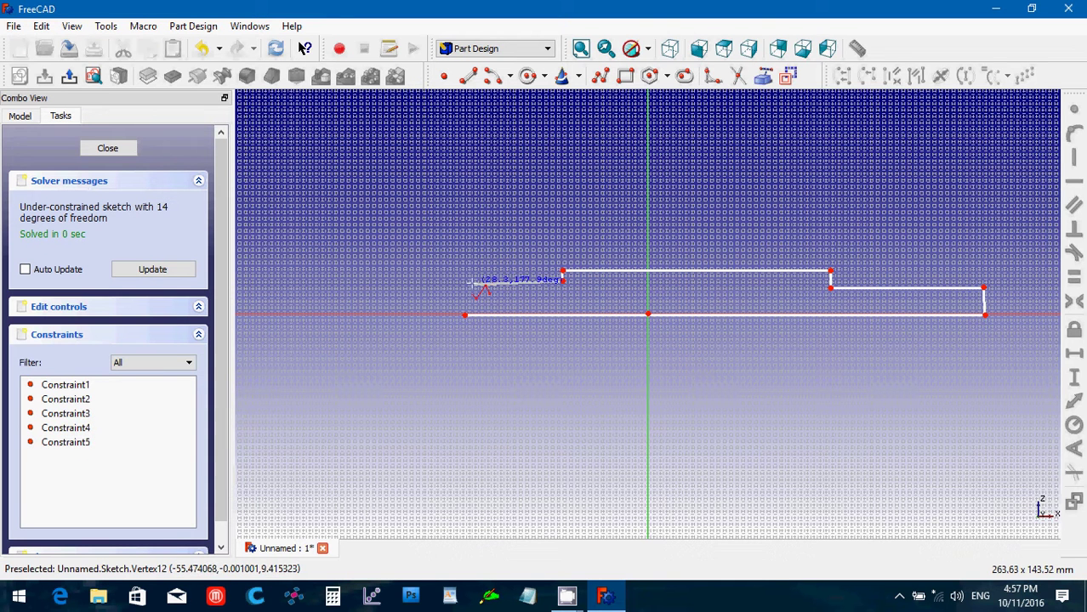
click(465, 281)
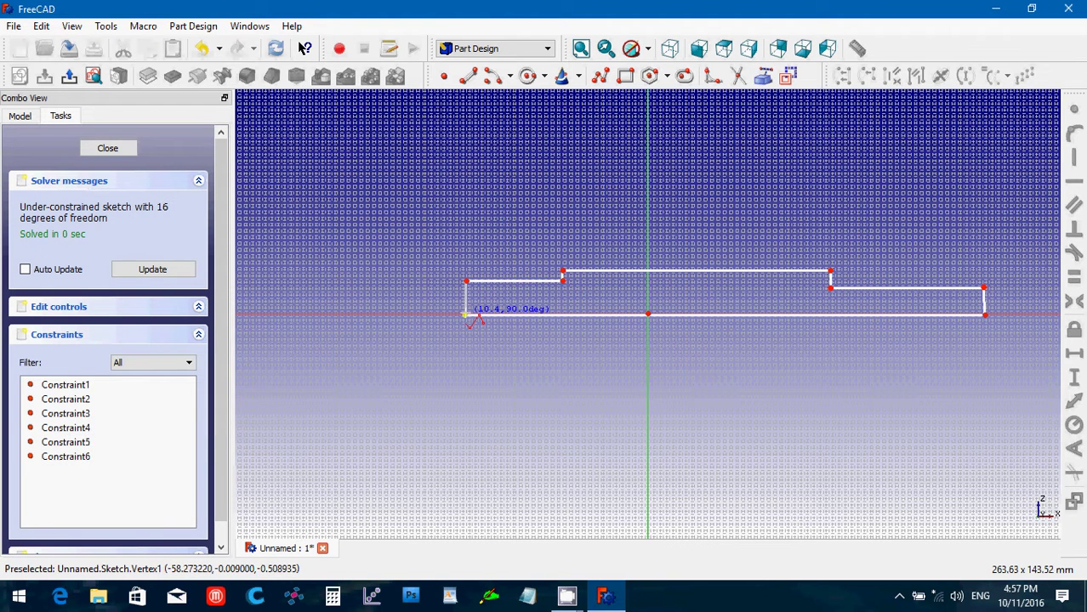
click(465, 315)
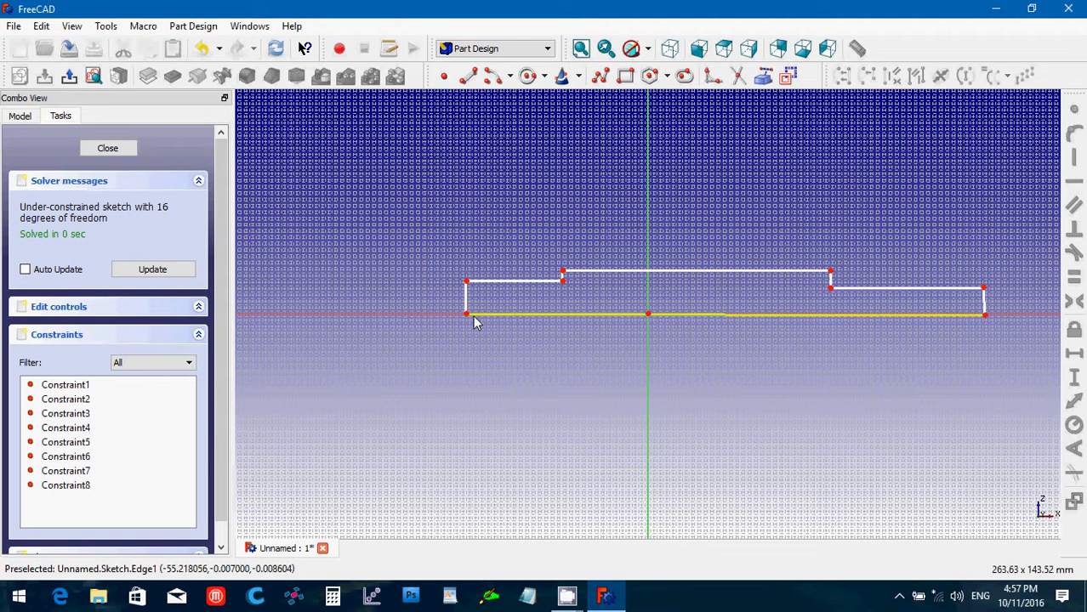
Step: Make the profile's bottom edge horizontal and fix its left corner point on the horizontal axis
click(500, 316)
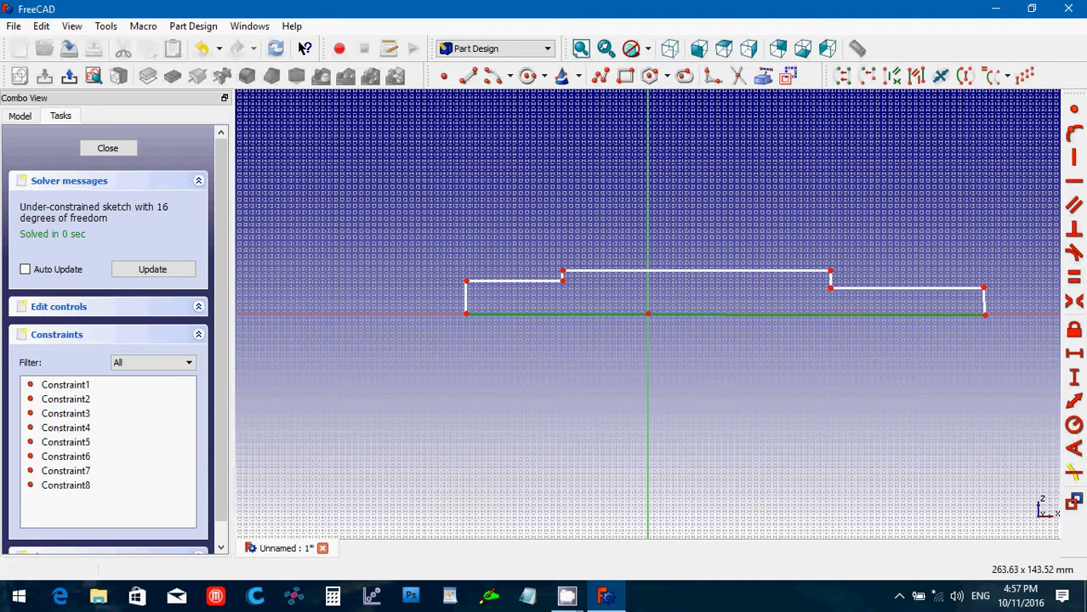
click(1075, 158)
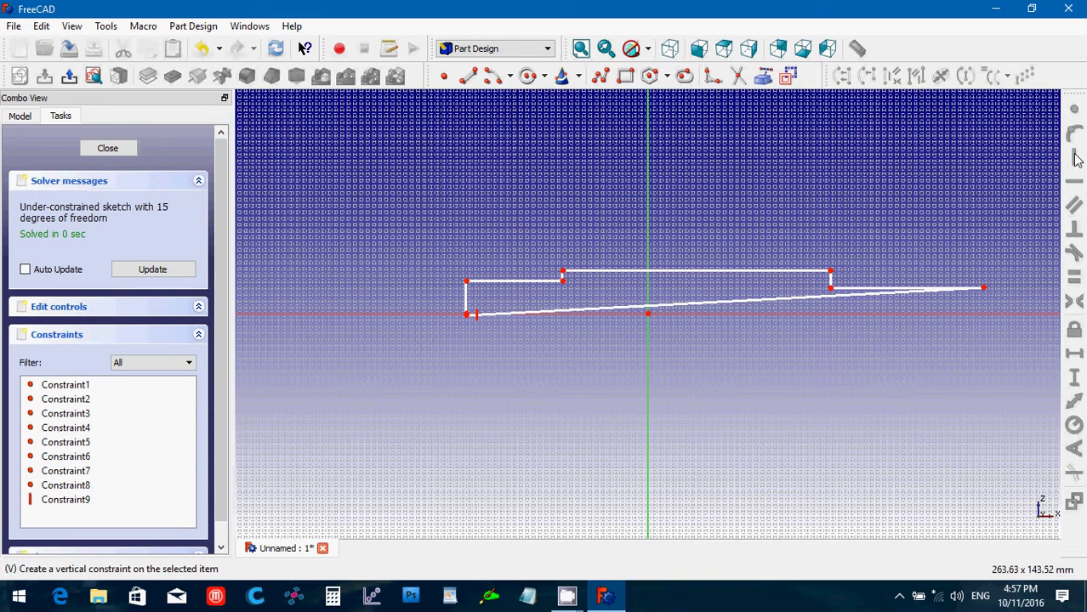
key(ctrl+z)
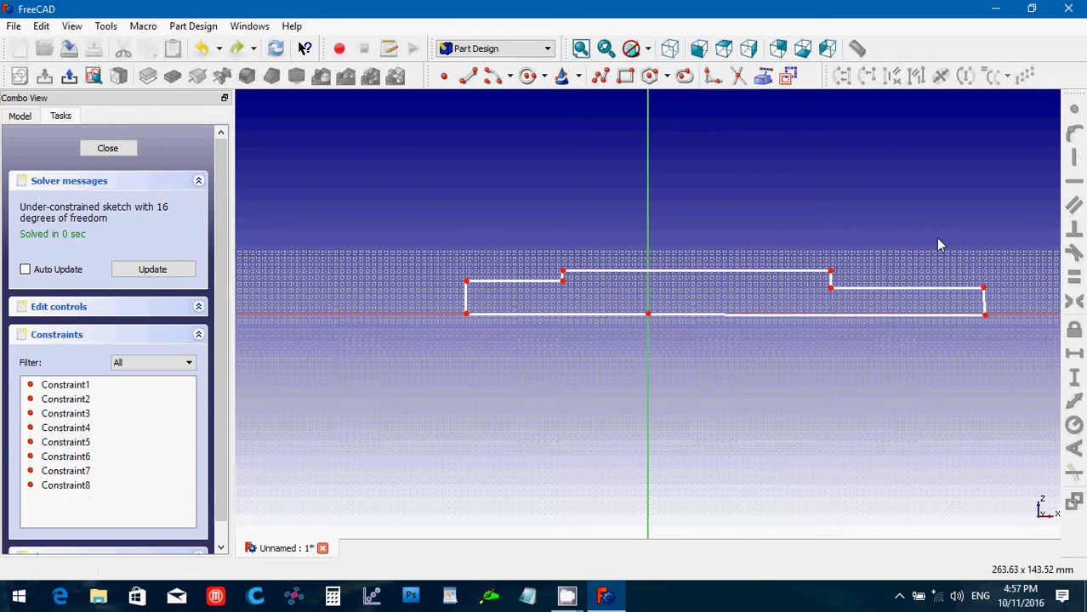
click(930, 317)
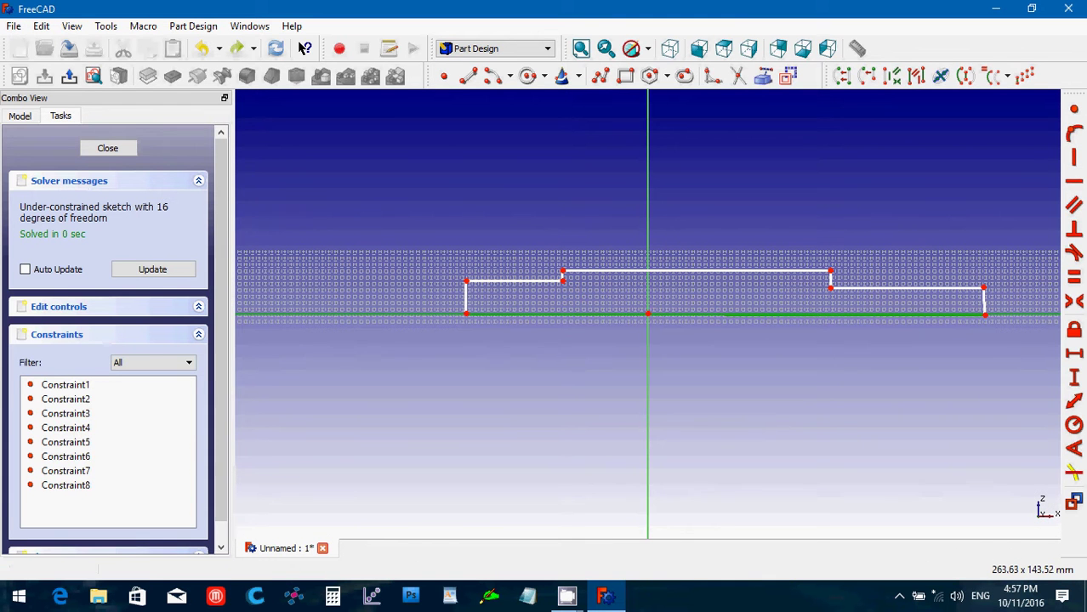
click(1075, 181)
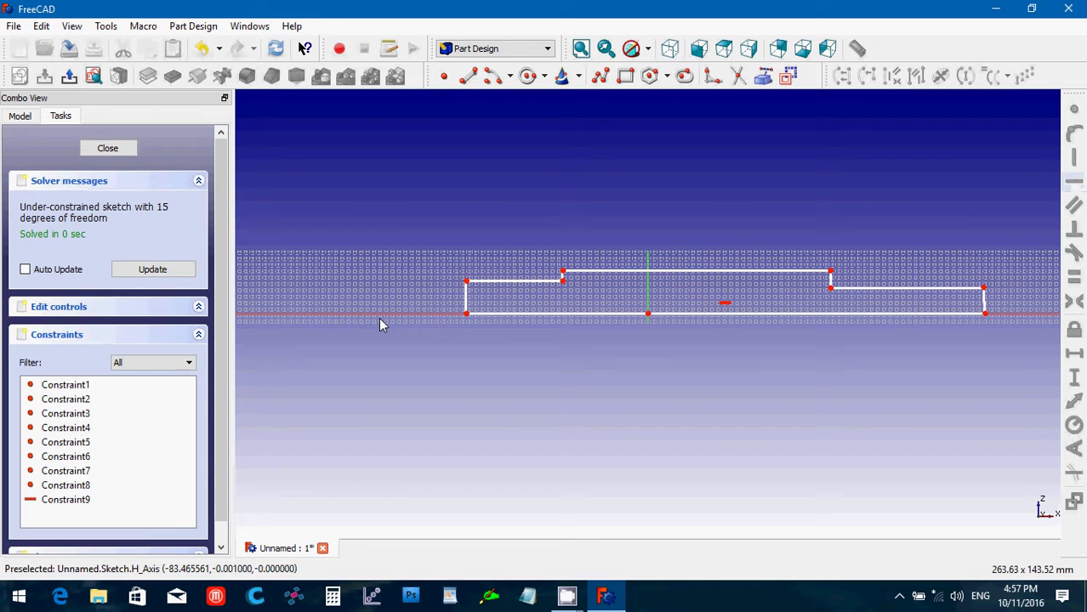
click(466, 315)
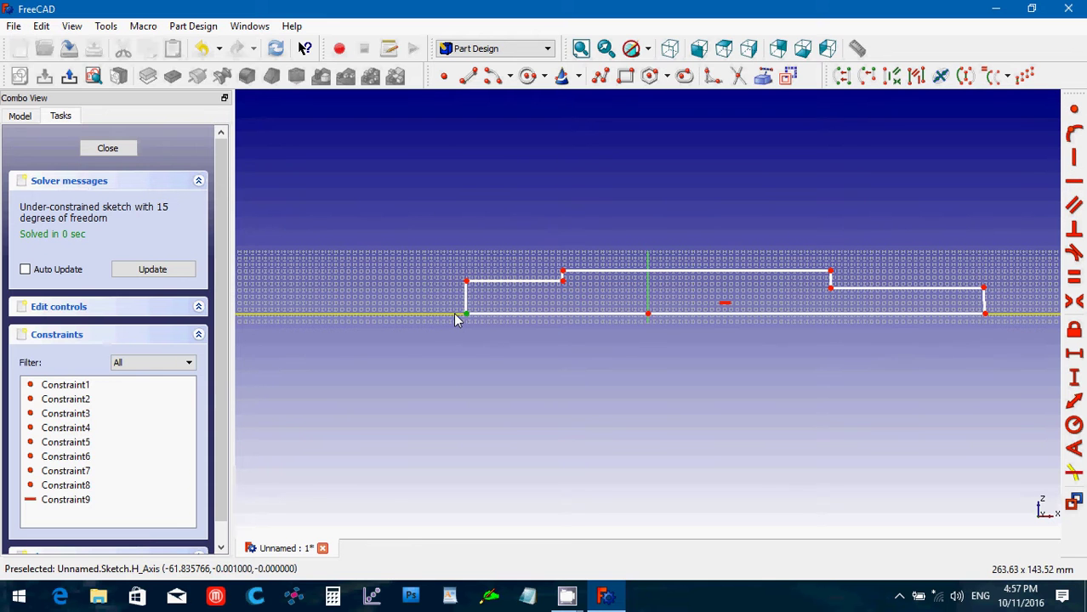
click(454, 314)
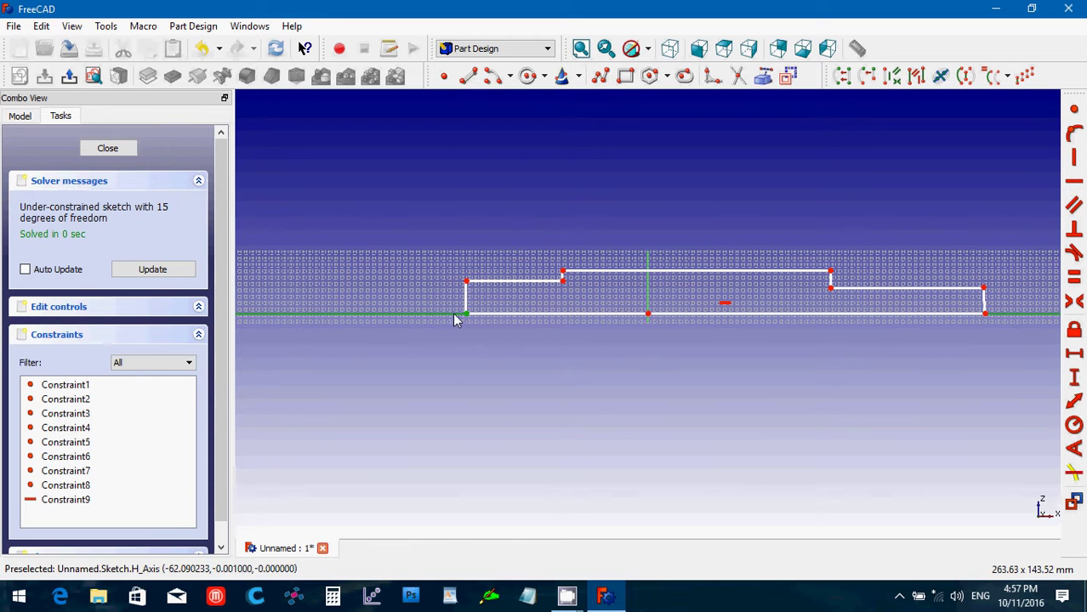
click(1074, 136)
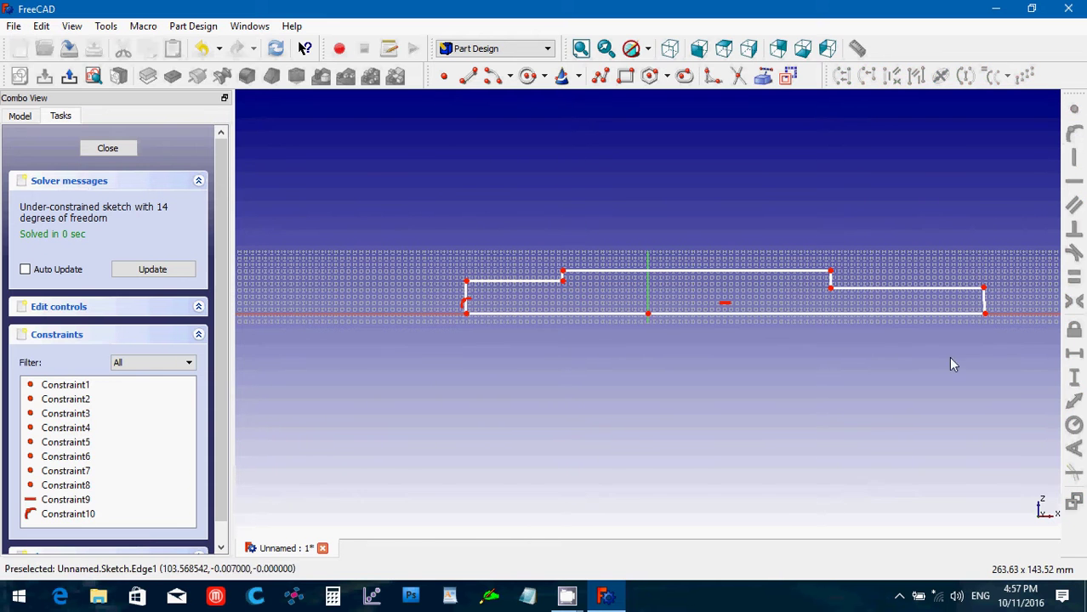
Step: Stretch the right and left end edges outward and constrain both as vertical
mouse_move(984, 304)
mouse_down()
mouse_move(1000, 303)
mouse_move(991, 306)
mouse_up()
click(992, 303)
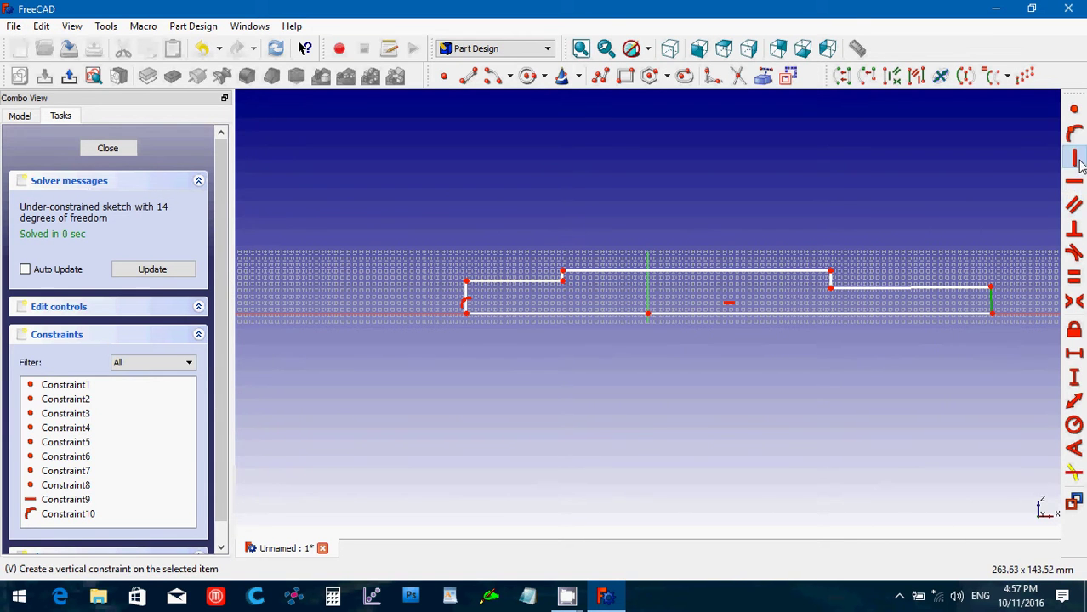
click(1077, 160)
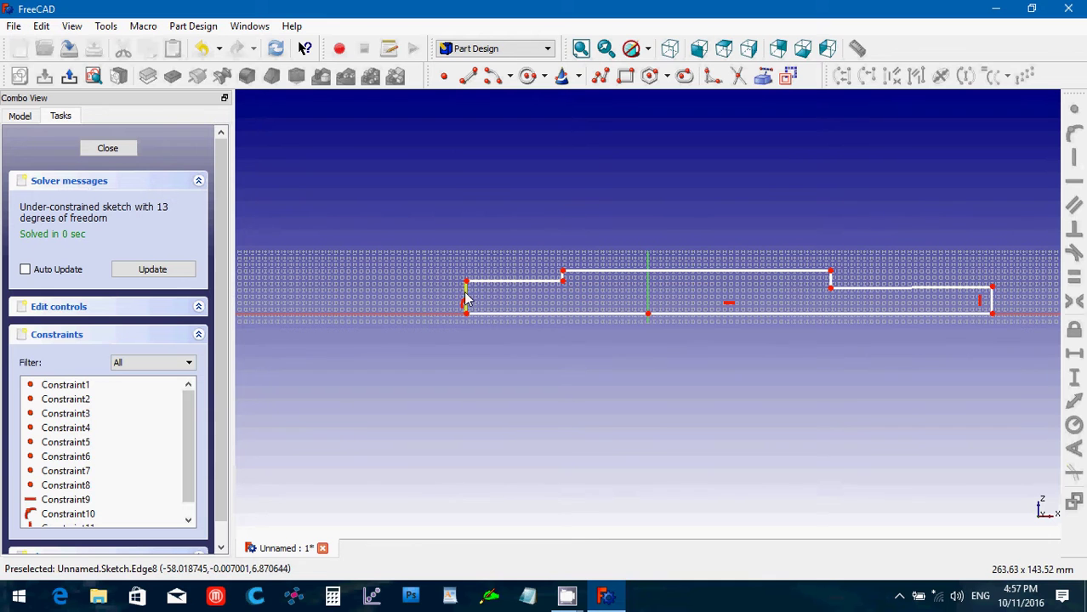
drag(466, 298, 453, 298)
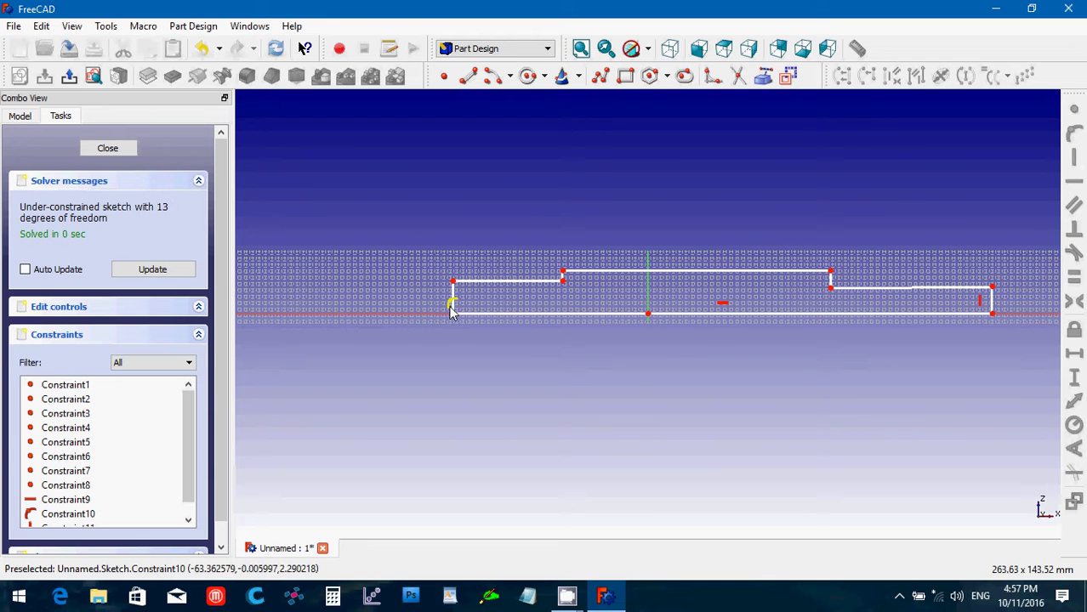
click(453, 300)
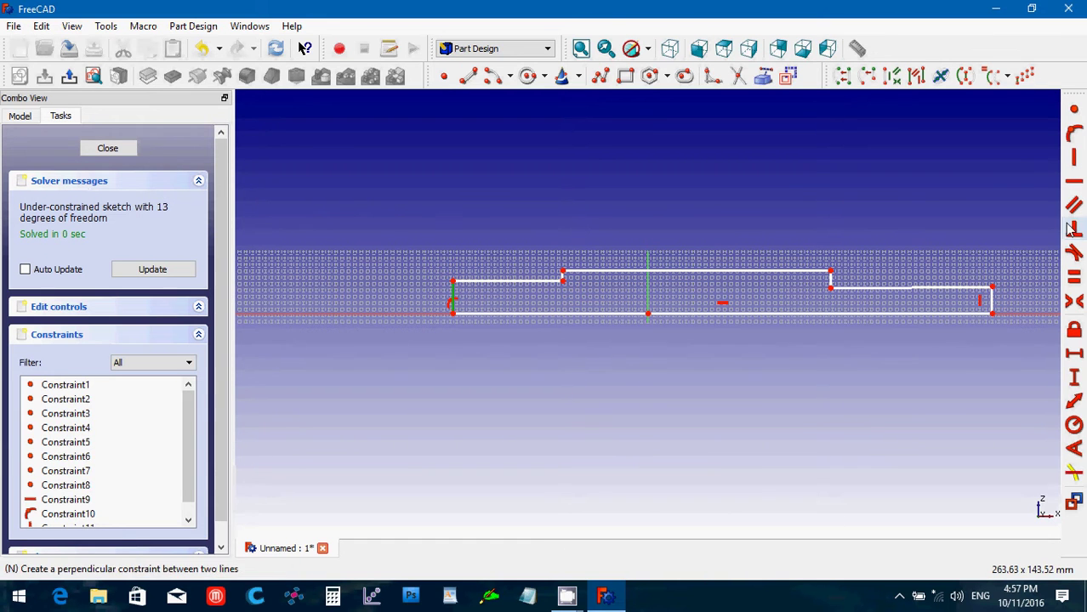
click(1073, 157)
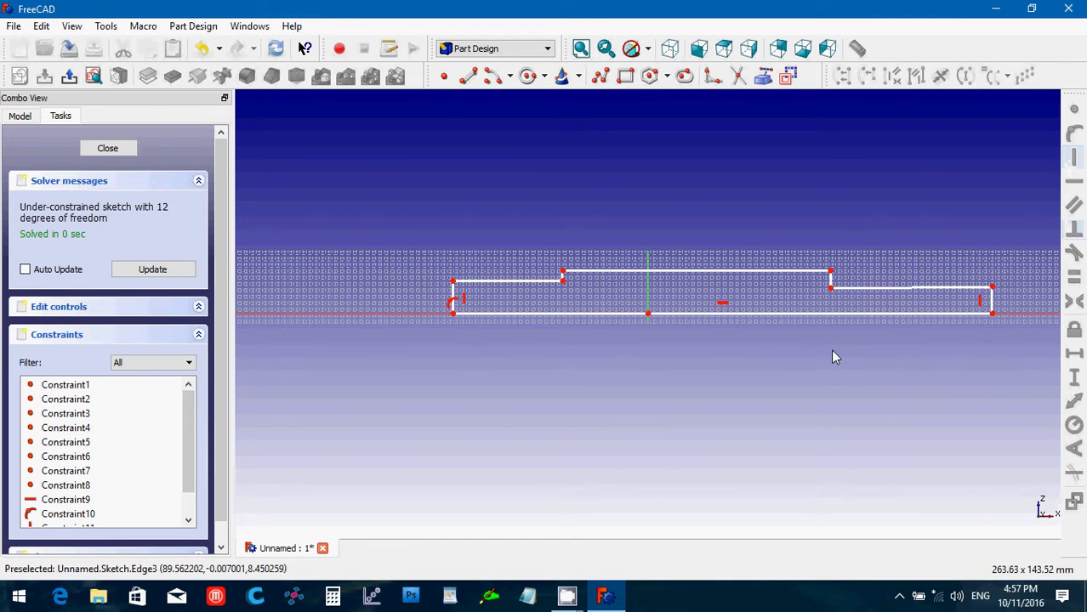
click(668, 272)
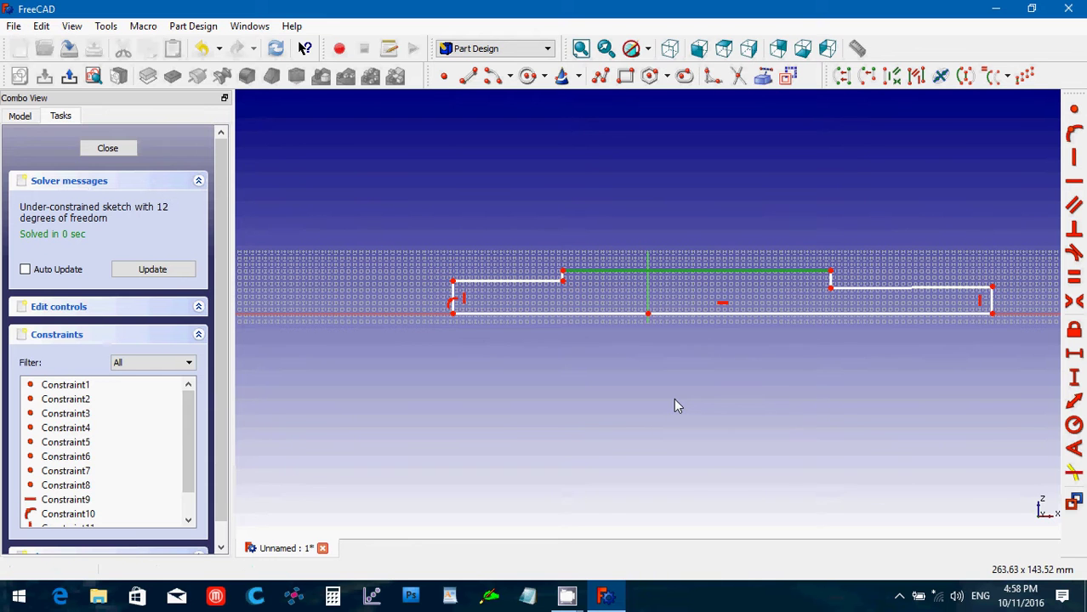
Step: Inspect the sketch in isometric view, then return to the top and front views
key(0)
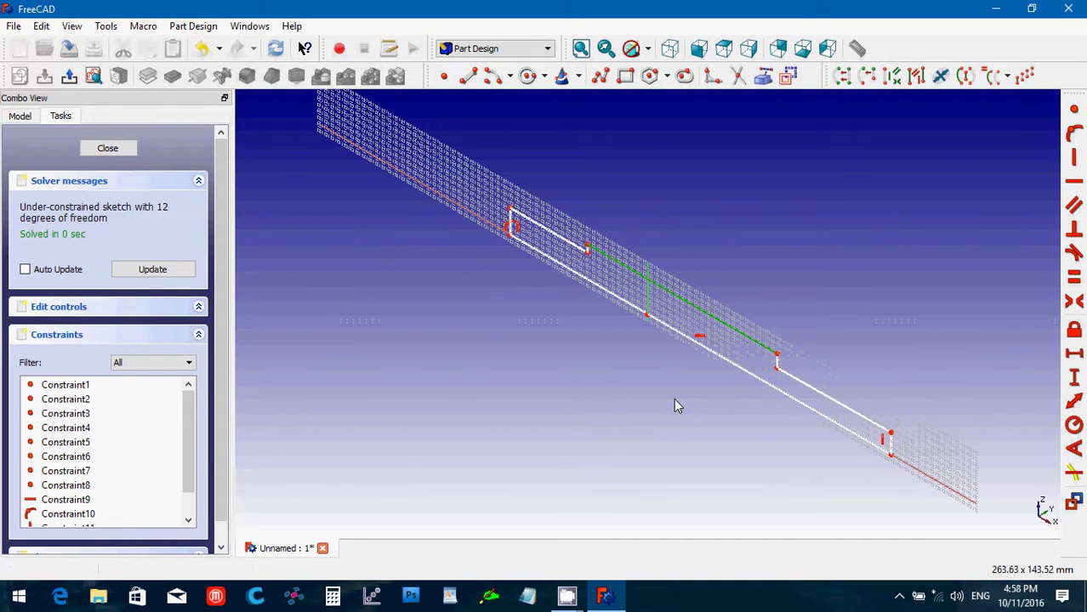
click(723, 53)
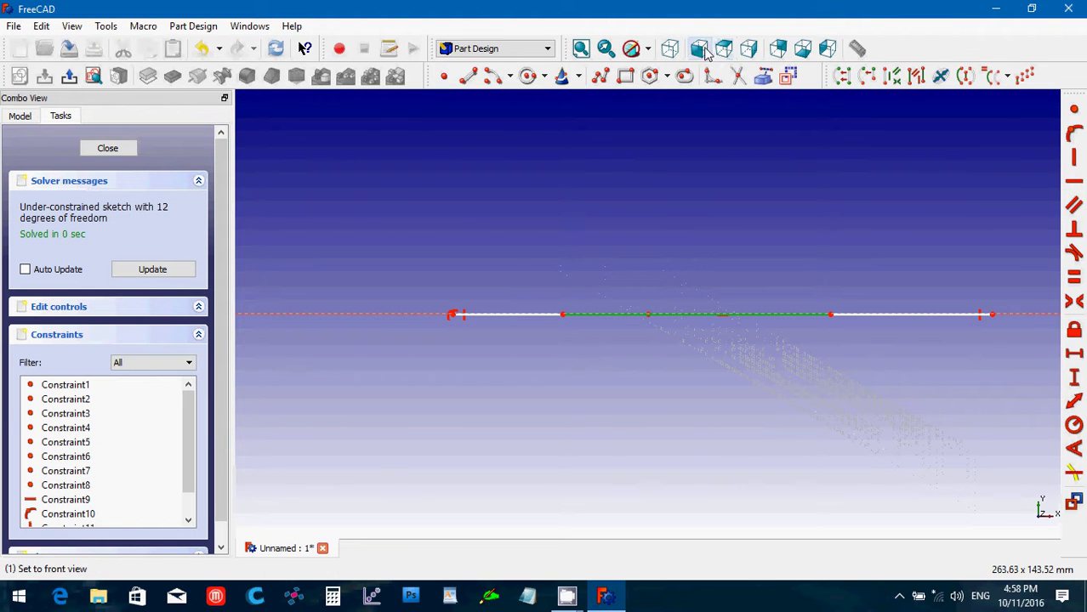
click(701, 51)
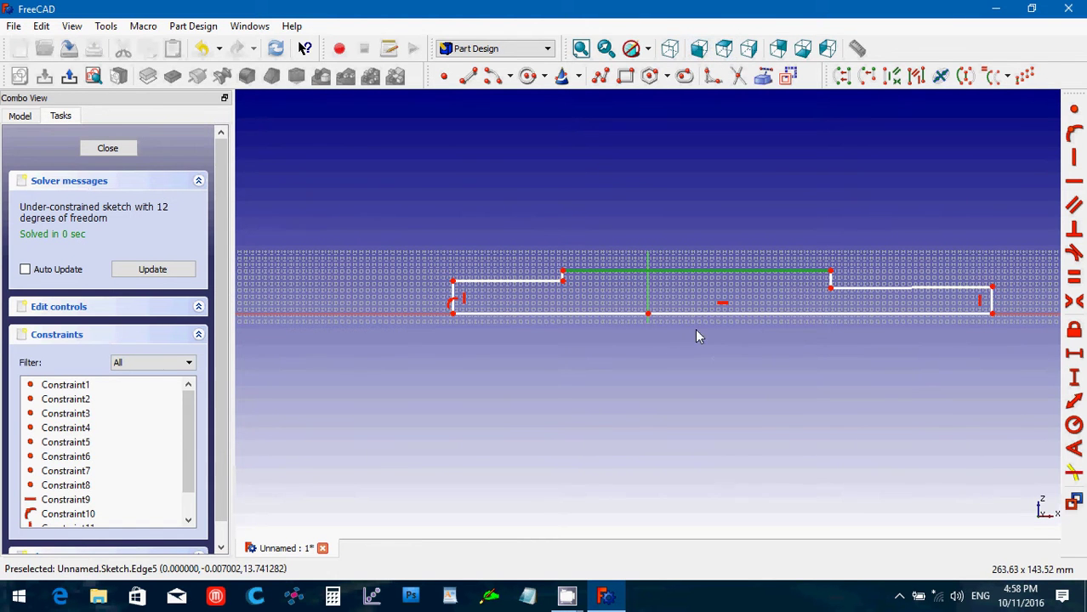
Step: Give the long top edge a 203.2 mm horizontal length dimension
click(1073, 360)
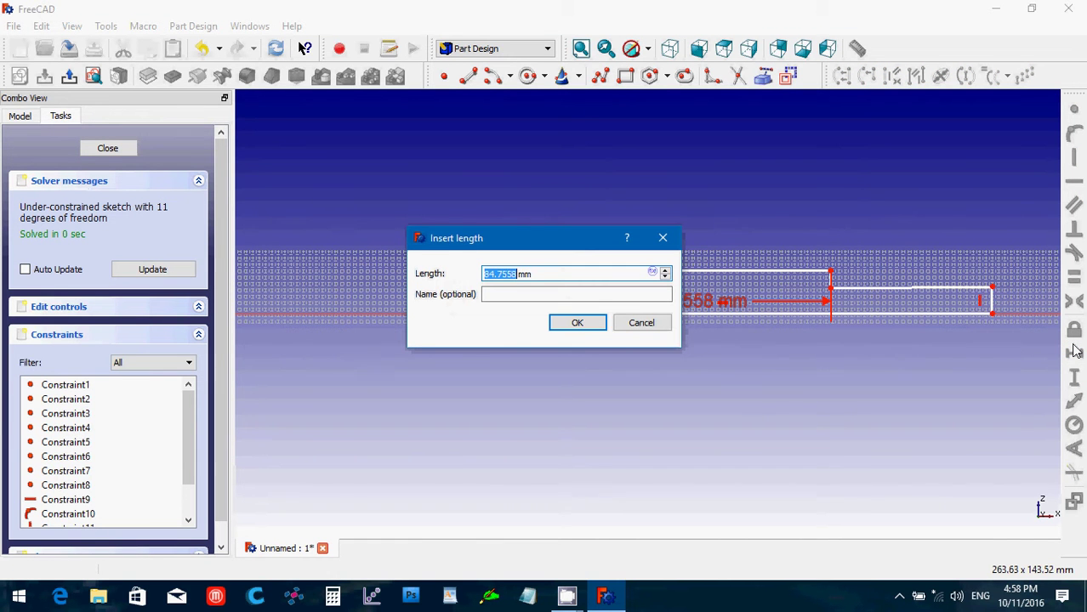
text(20)
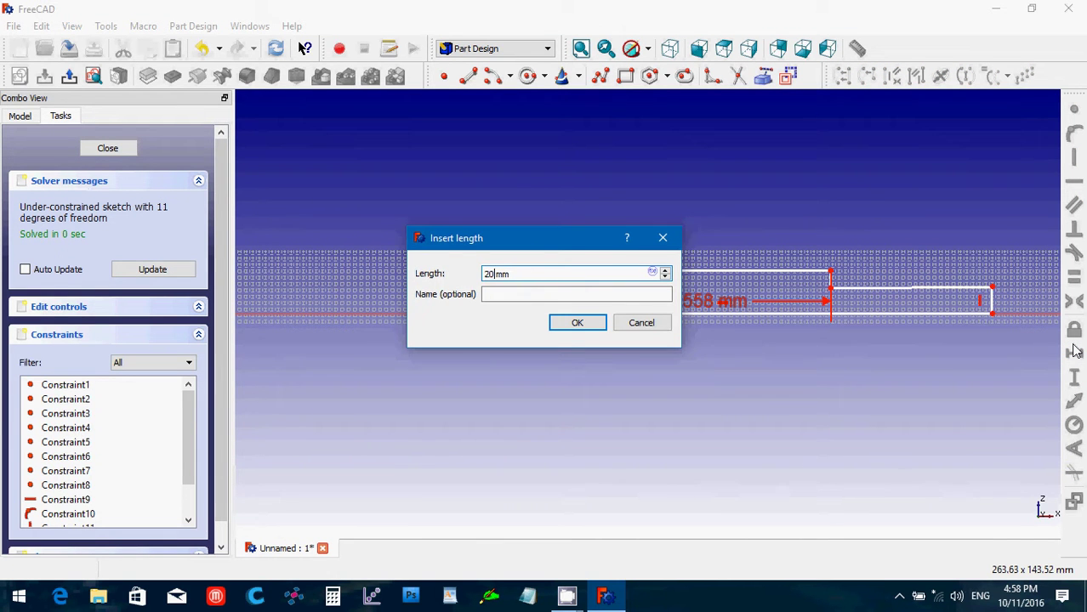
text(3.2)
key(Left)
key(Left)
key(Right)
key(Right)
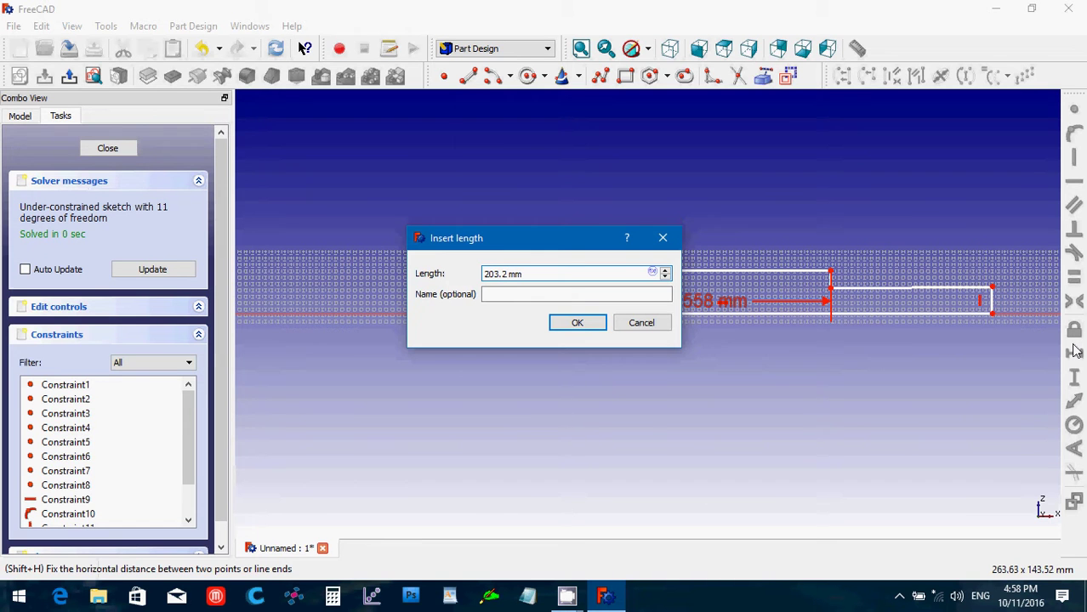
key(Return)
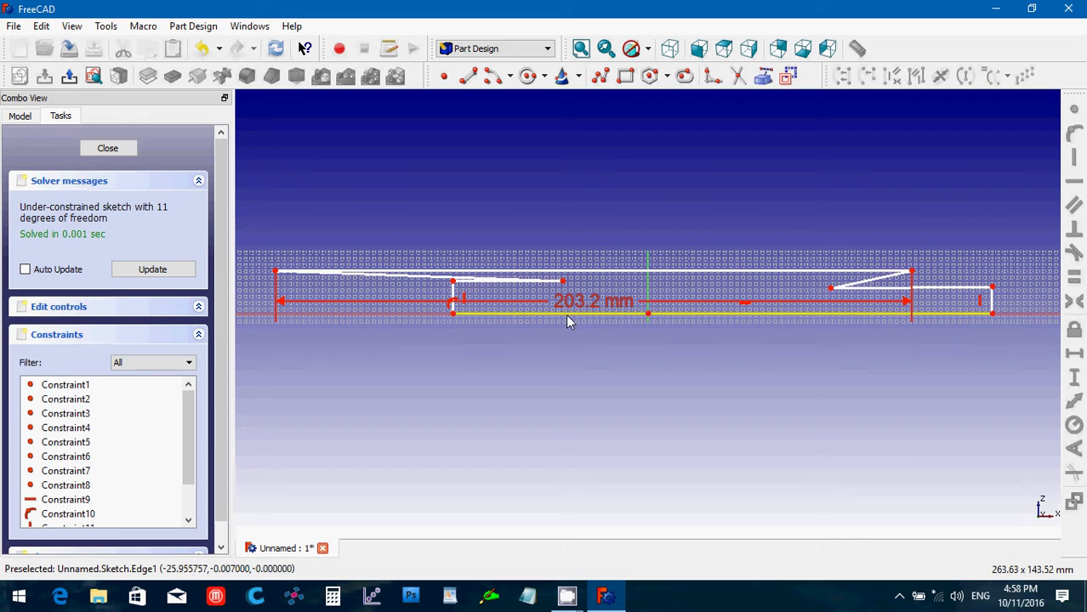
click(505, 316)
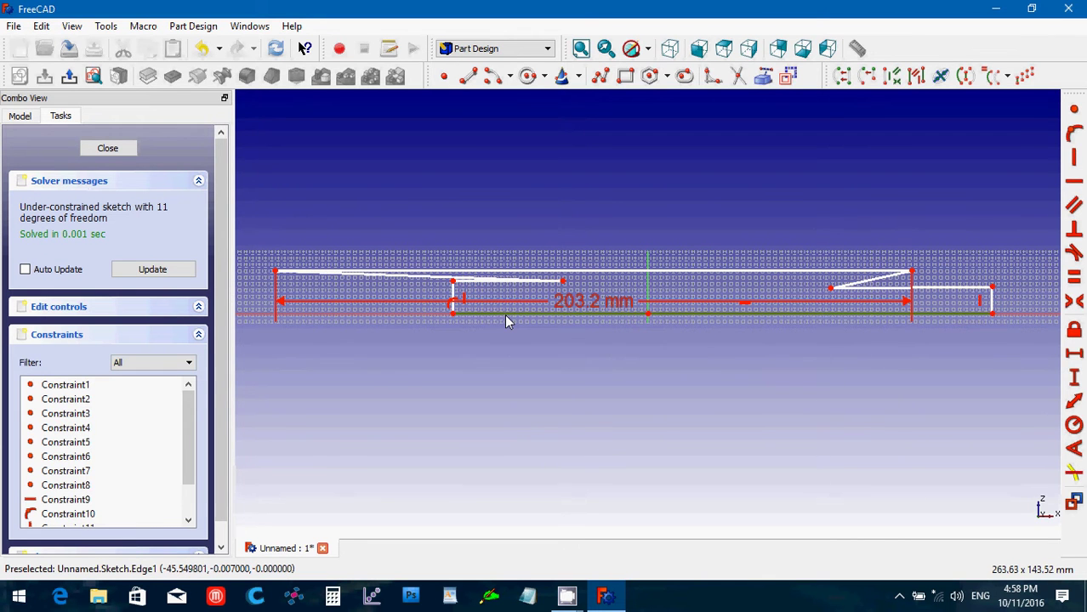
Step: Open Calculator and enter 76.2 + 203.2
click(333, 598)
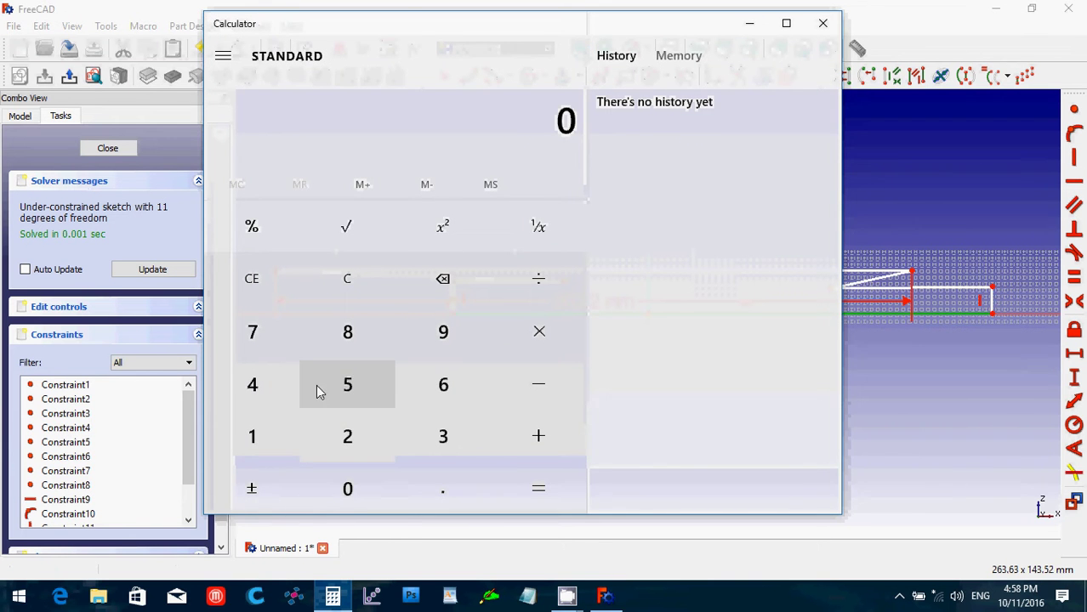
click(253, 350)
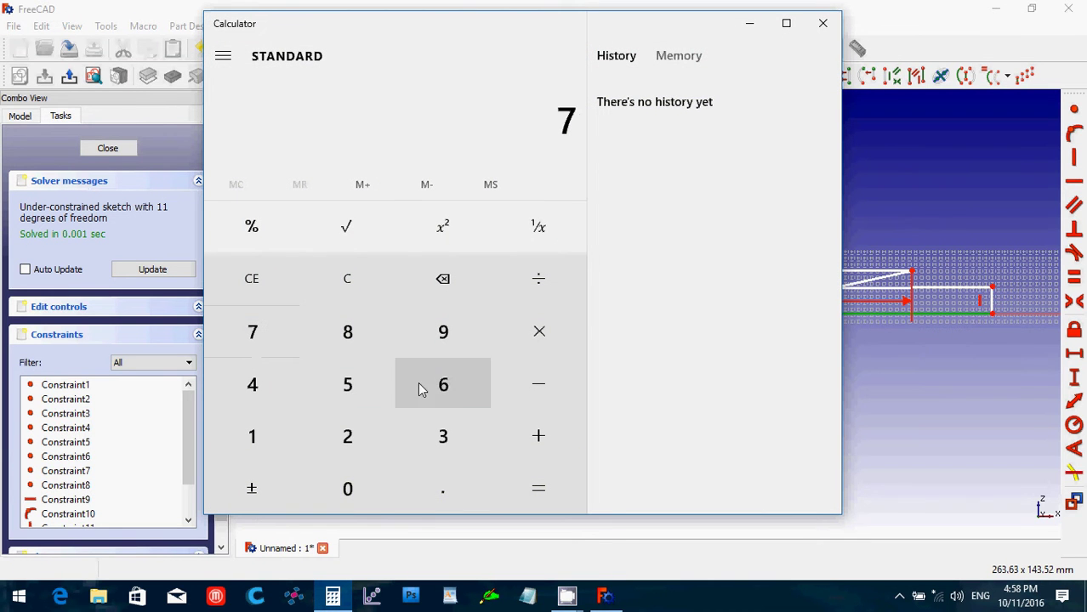
click(420, 387)
click(437, 502)
click(357, 442)
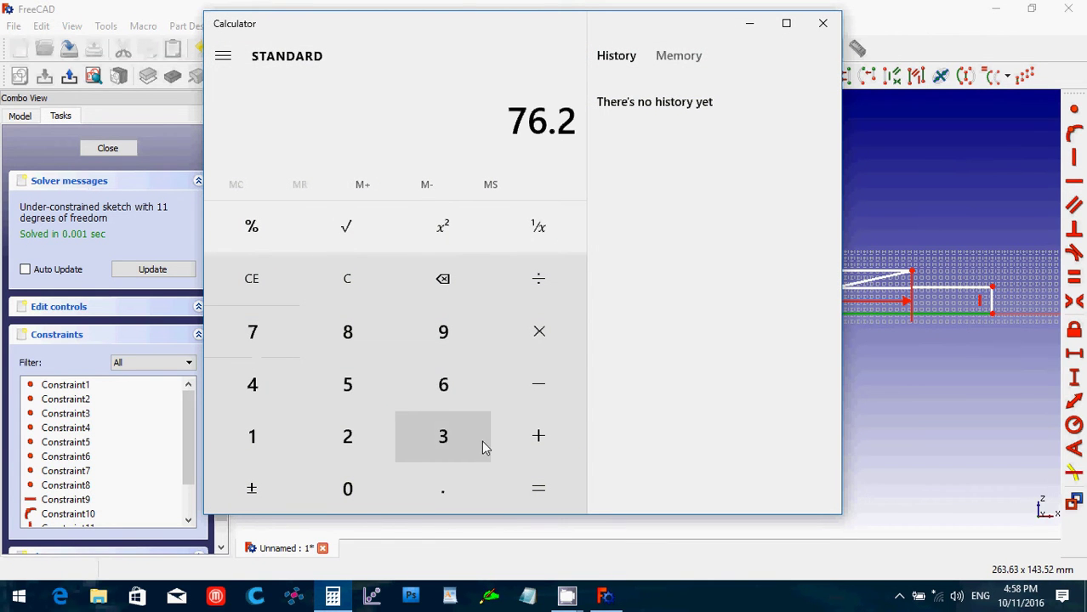
click(539, 438)
click(356, 440)
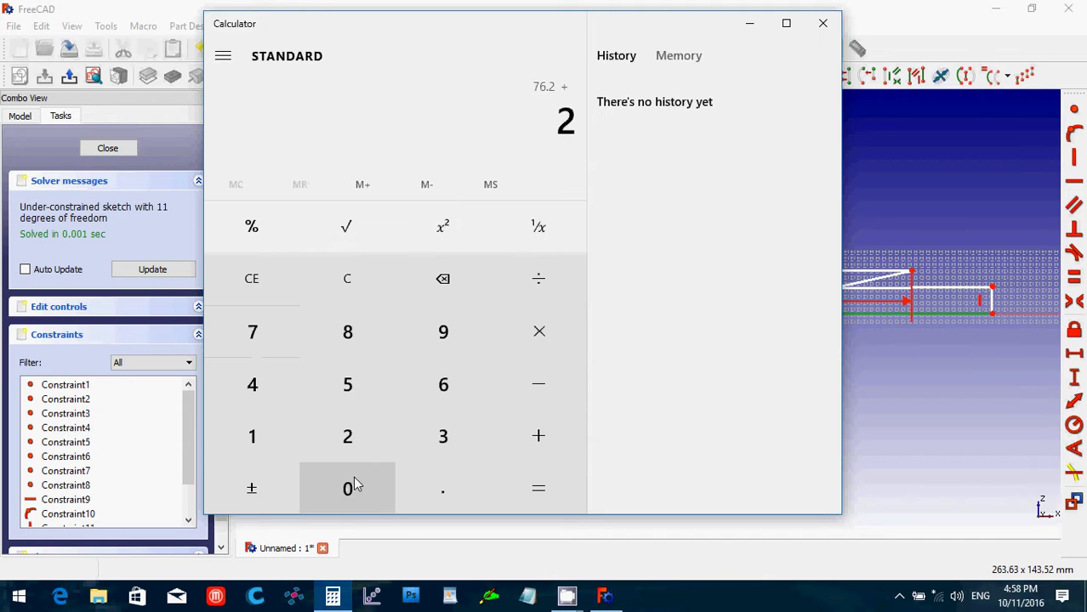
click(348, 491)
click(438, 442)
click(432, 493)
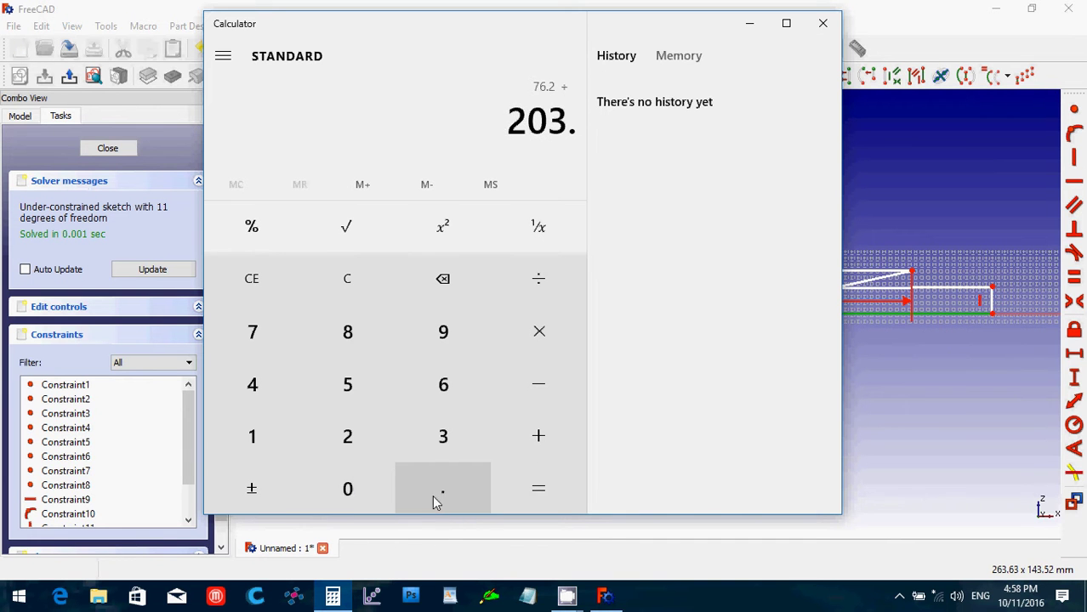
click(369, 450)
Step: Add 101.6 to reach the 381 total, then close Calculator
click(515, 449)
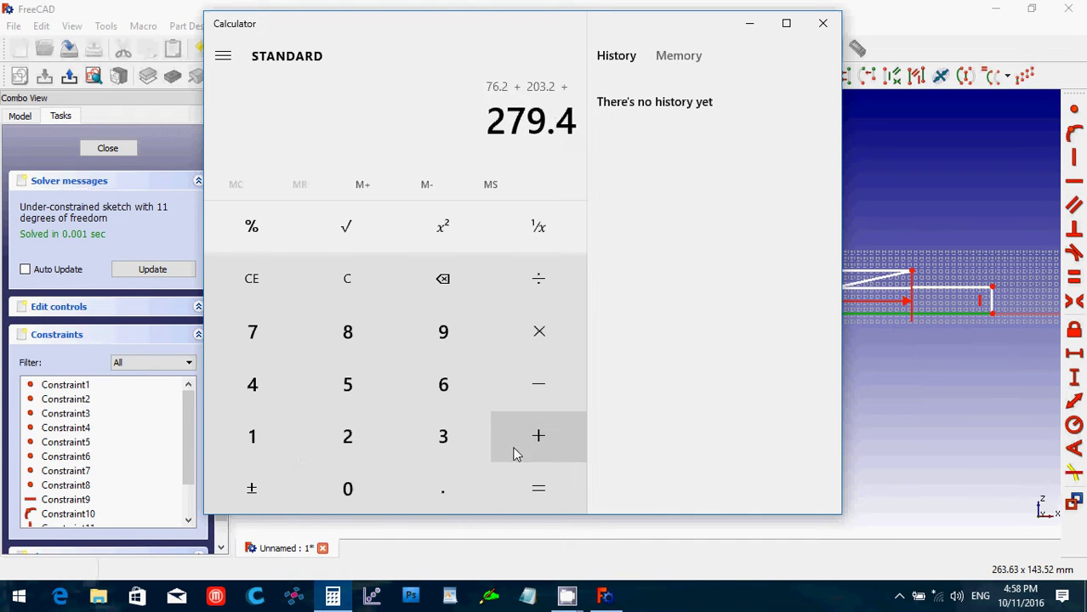
click(265, 438)
click(323, 491)
click(276, 448)
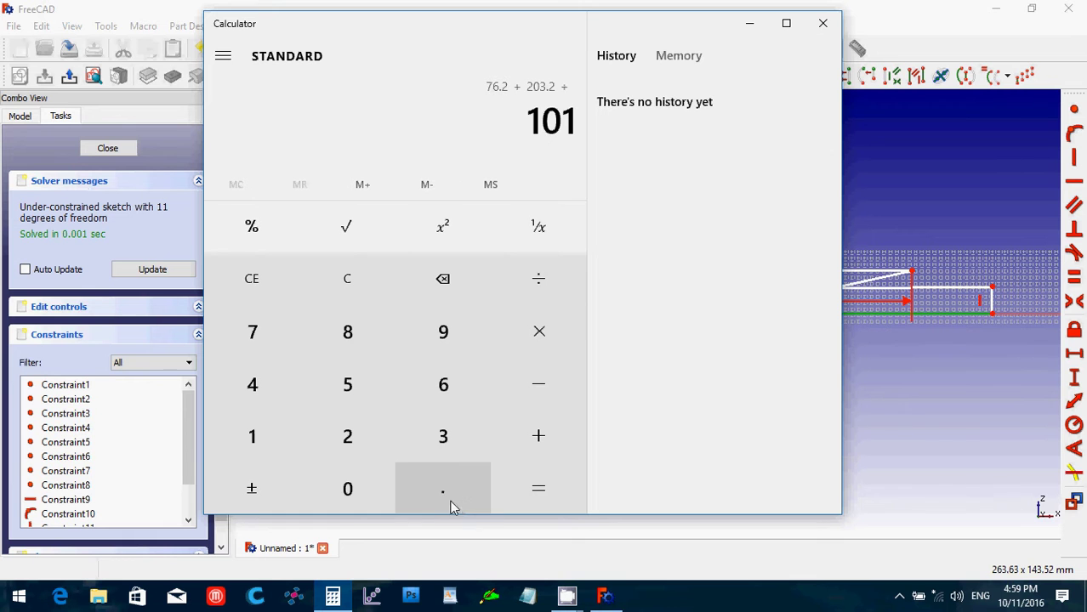
click(440, 477)
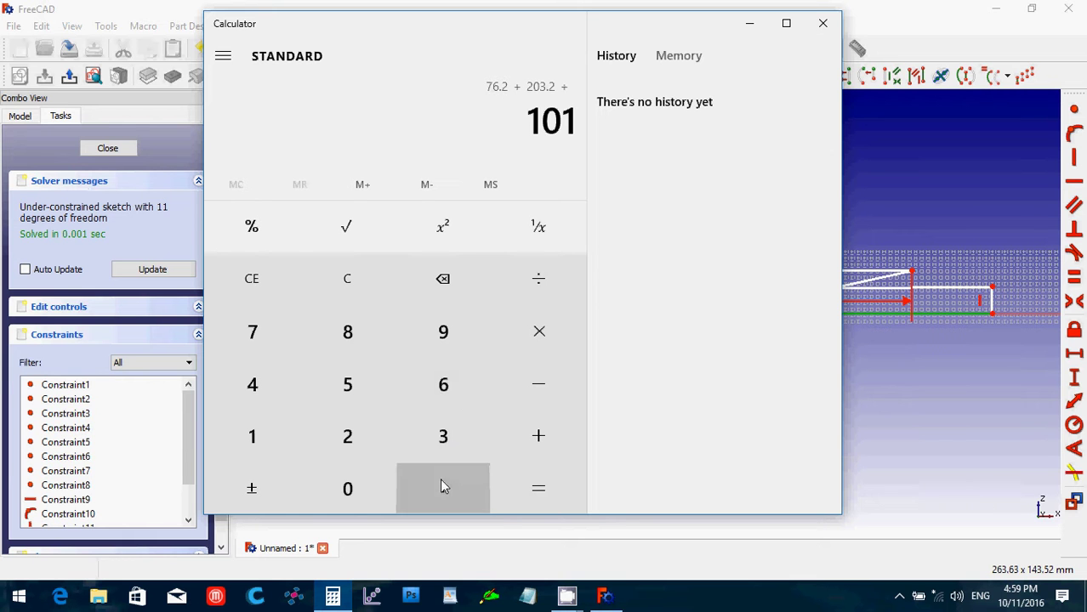
click(441, 403)
click(533, 507)
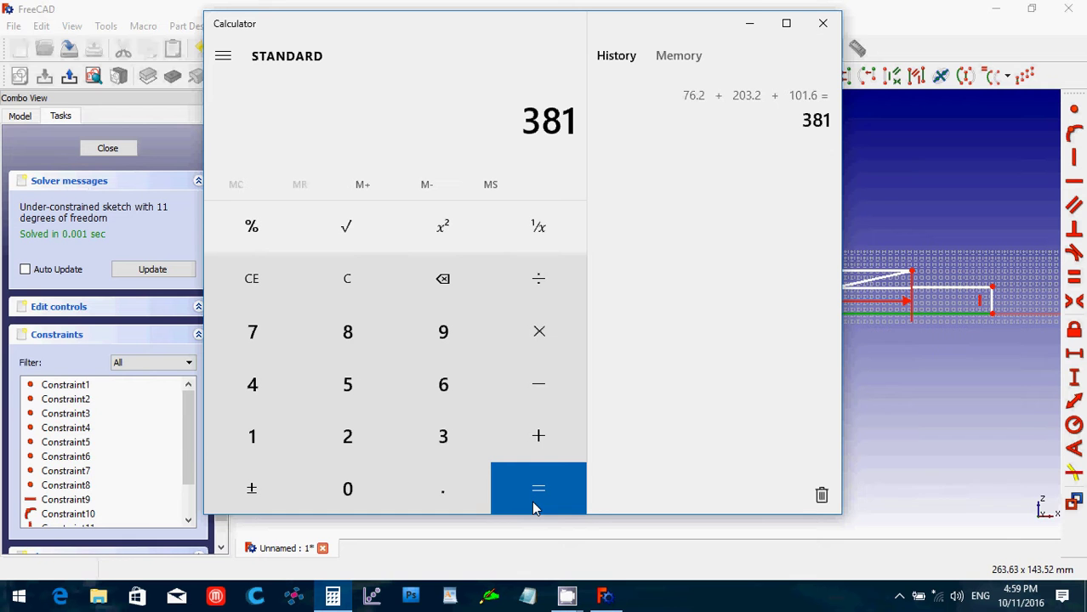
click(822, 24)
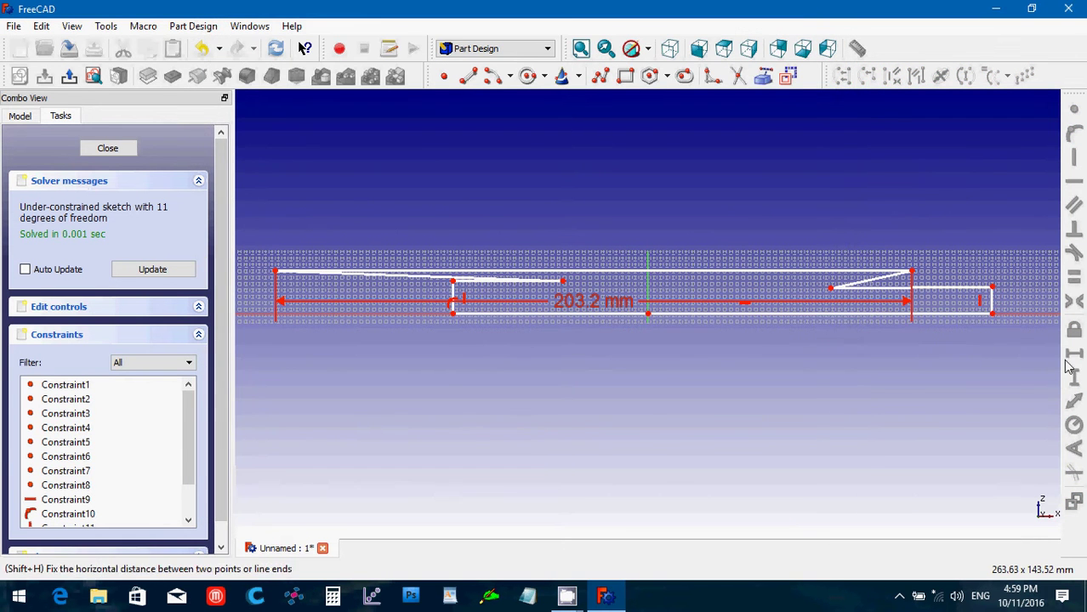
Step: Give the profile's bottom edge a 381 mm horizontal length dimension
click(839, 316)
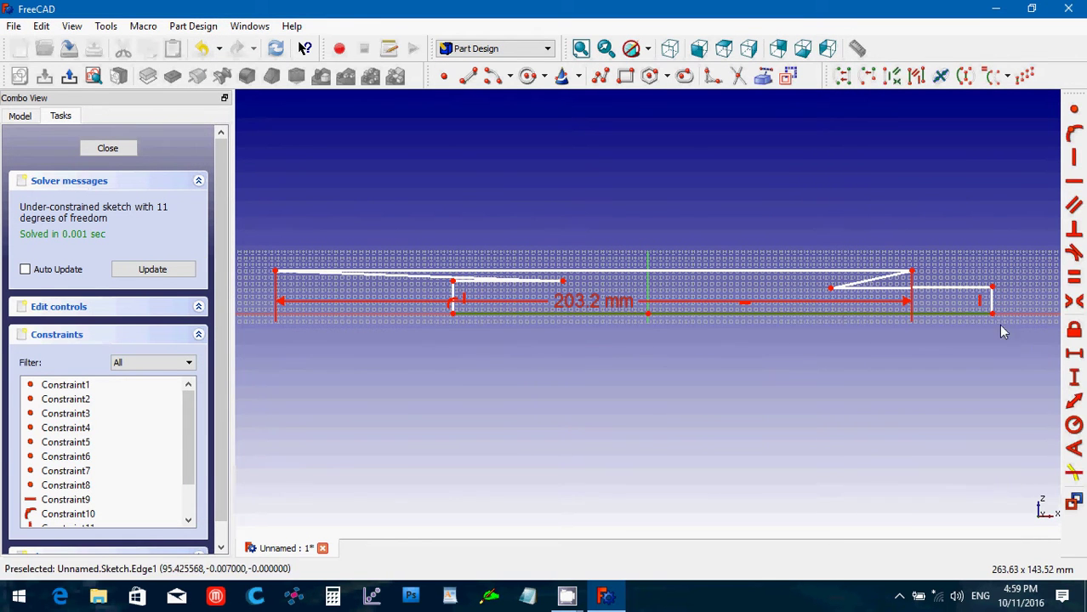
click(1074, 355)
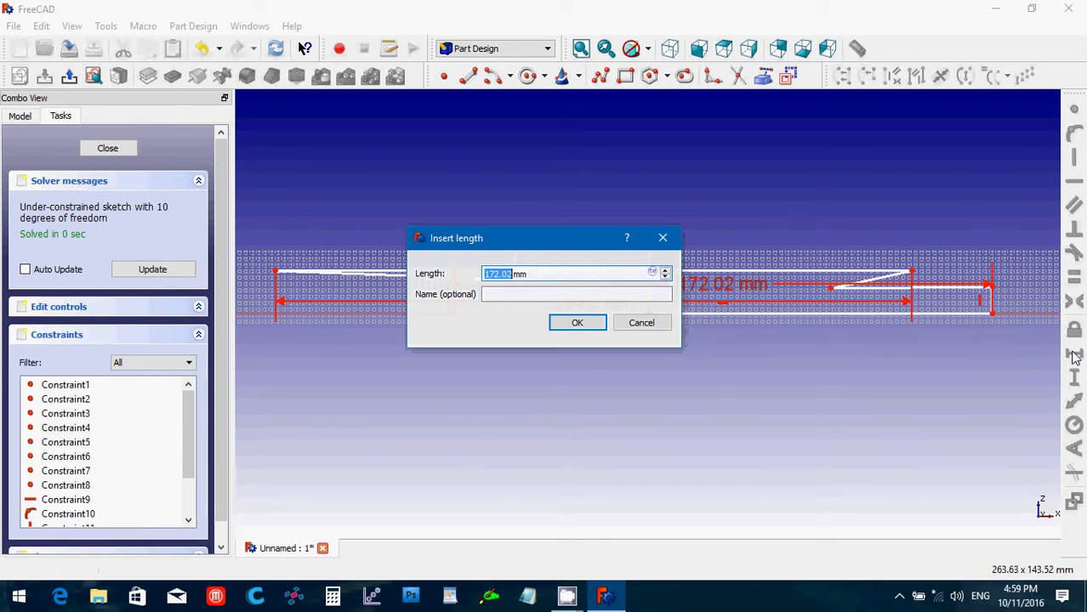
text(381)
click(562, 327)
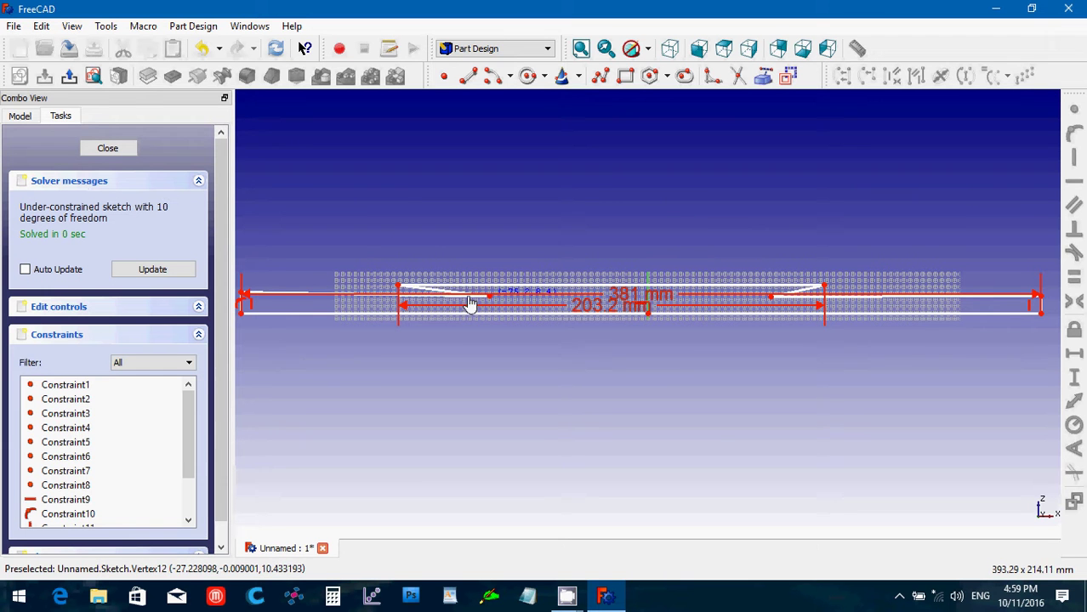
Step: Snap the stray diagonal line's end onto the right corner and pan toward the right end
drag(470, 304, 387, 304)
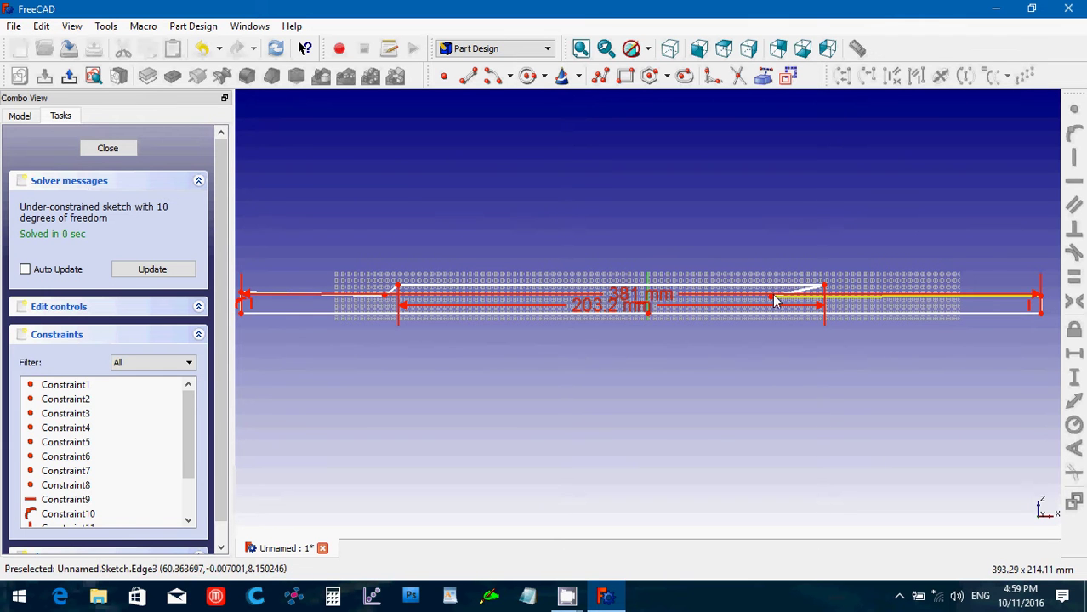
drag(776, 300, 829, 304)
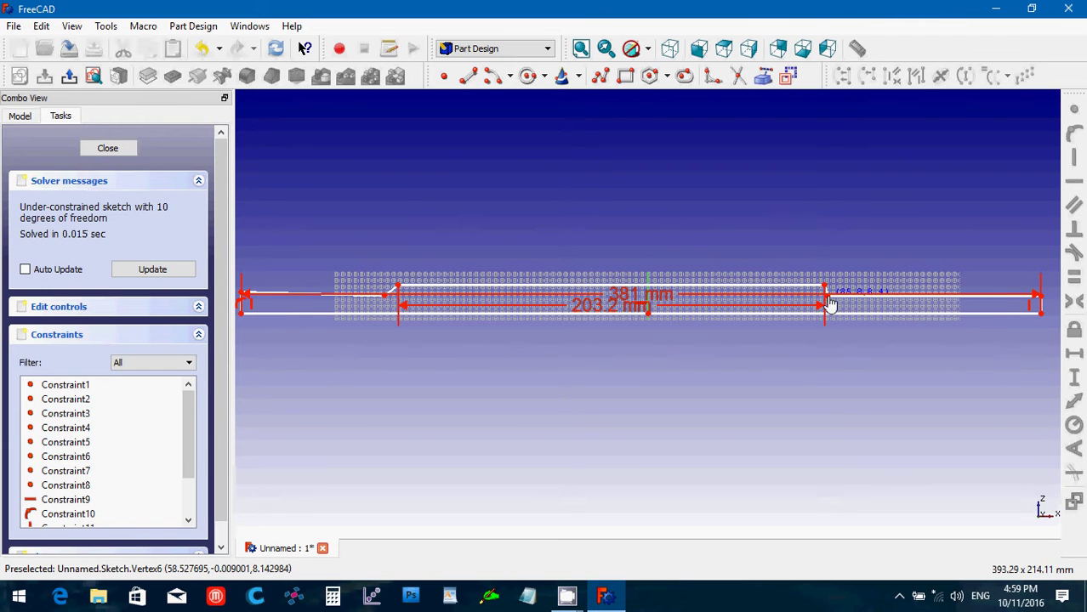
scroll(836, 327, down, 1)
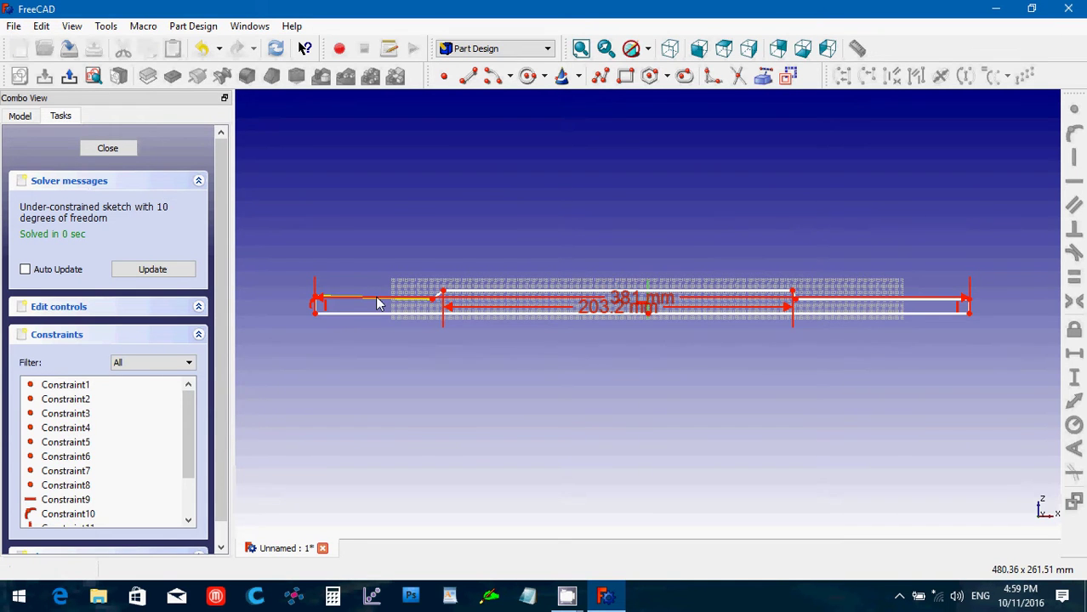
scroll(387, 429, up, 5)
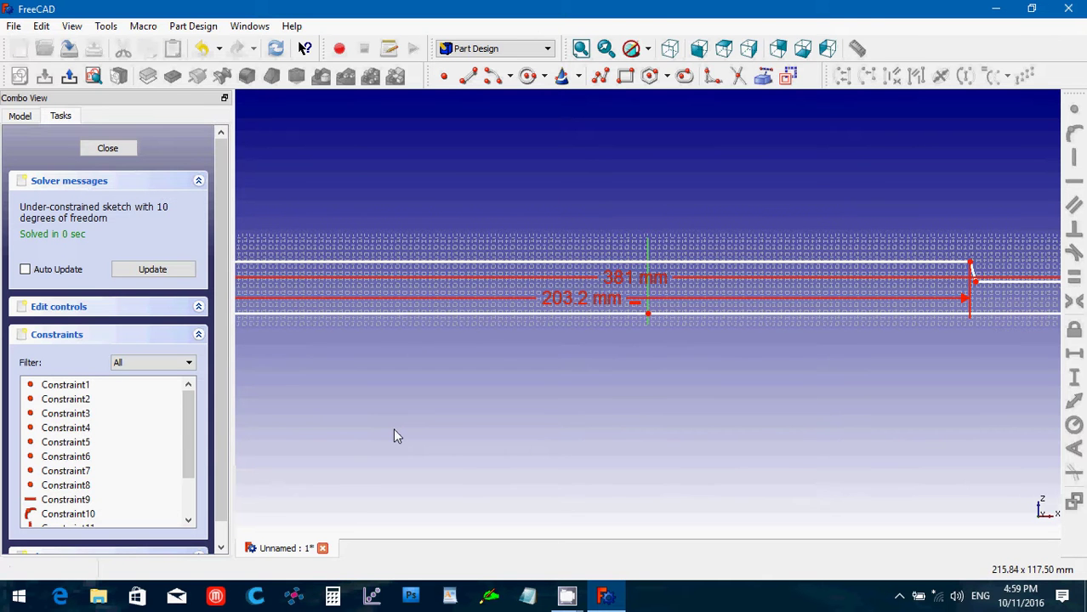
key(Right)
key(Right)
key(Right)
key(Right)
key(Right)
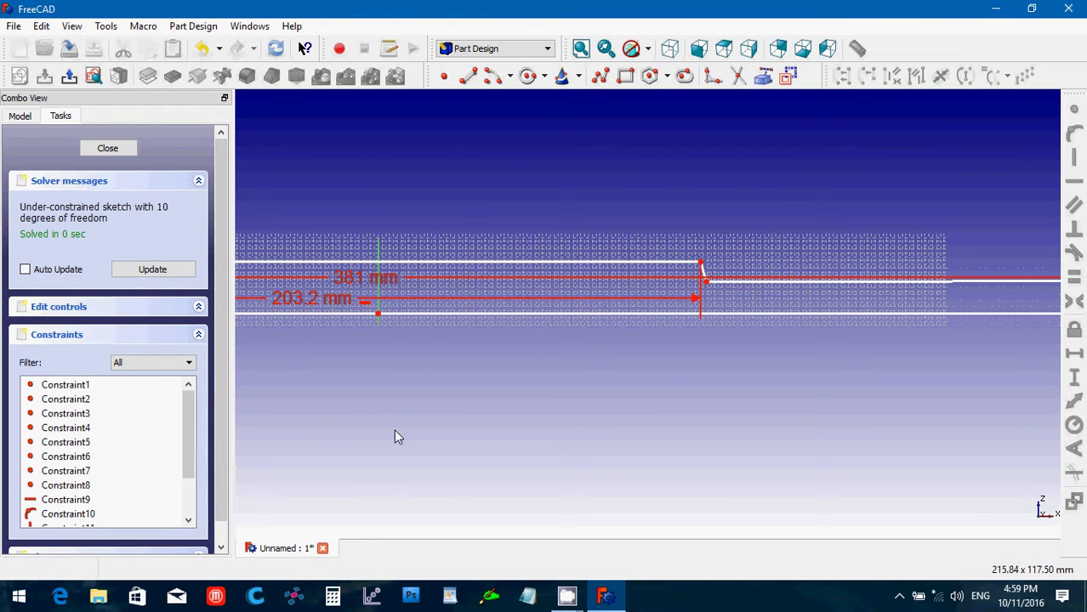
key(Right)
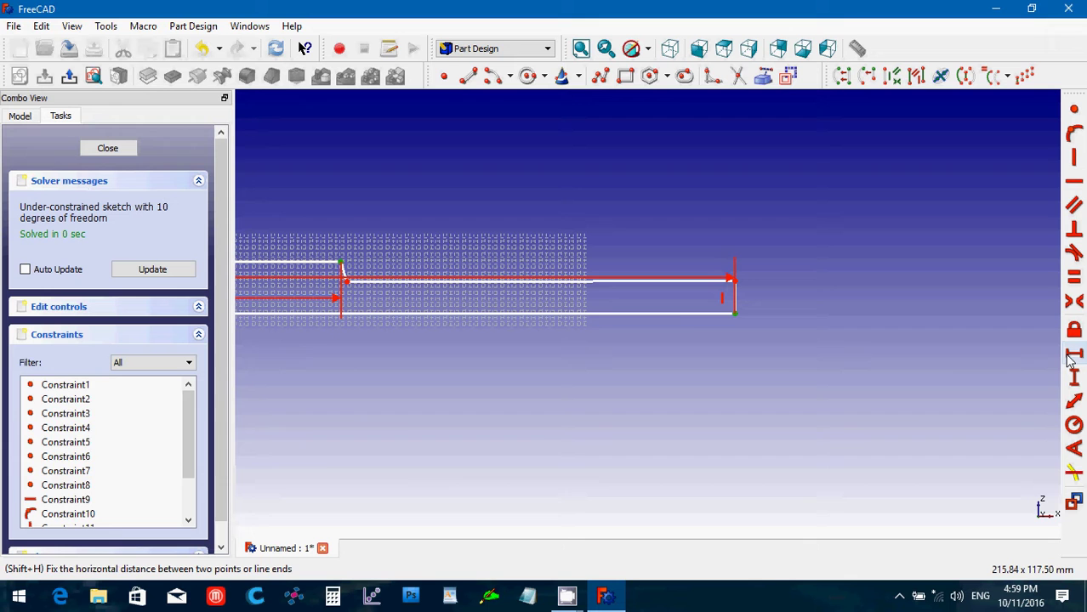
Step: Dimension the right step's top edge at 101.6 mm
click(1073, 357)
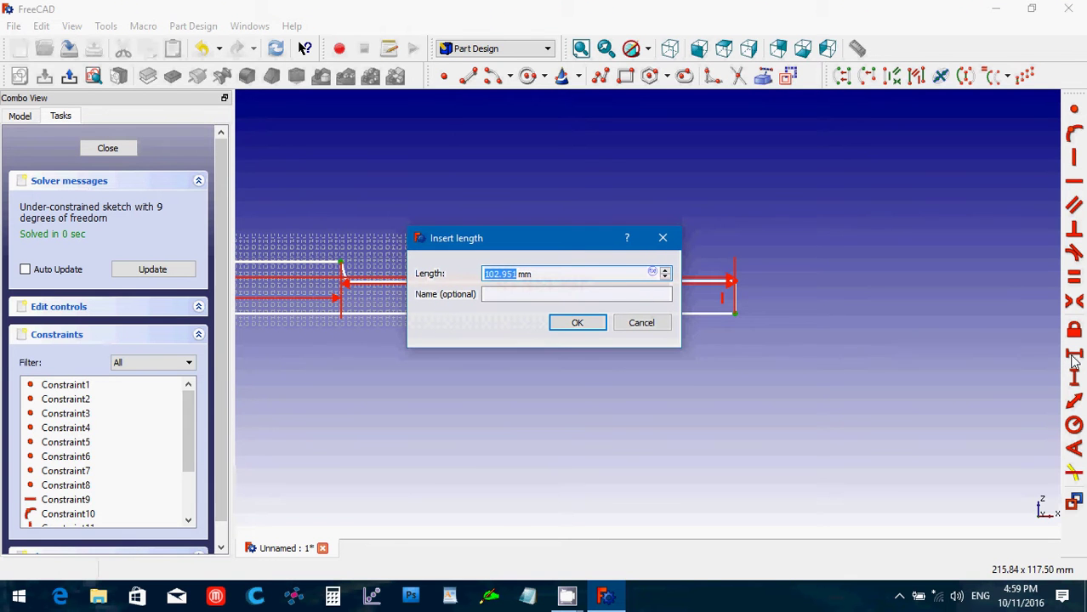
text(101.6)
key(Return)
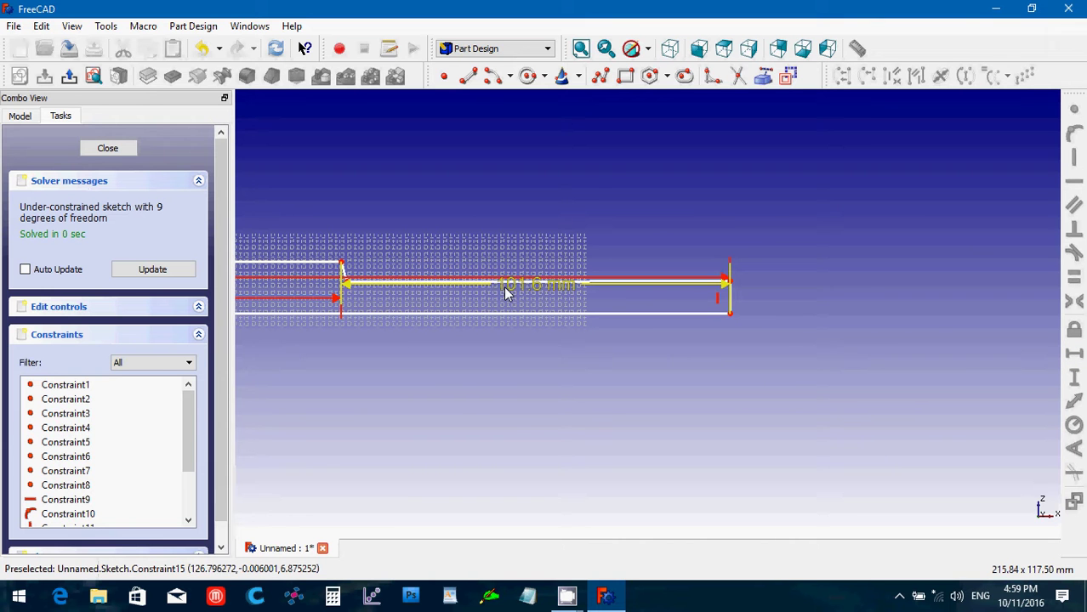
Step: Move the 101.6 and 381 mm labels below the profile and the 203.2 mm label above it
mouse_move(507, 294)
mouse_down()
mouse_move(509, 405)
mouse_move(452, 474)
mouse_up()
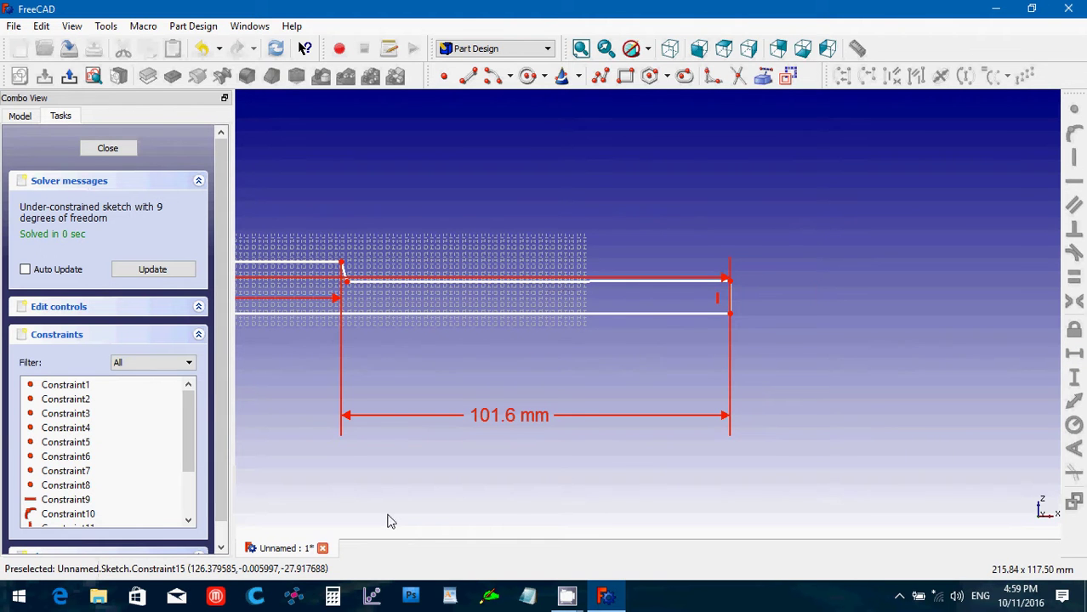
key(Left)
key(Left)
key(Left)
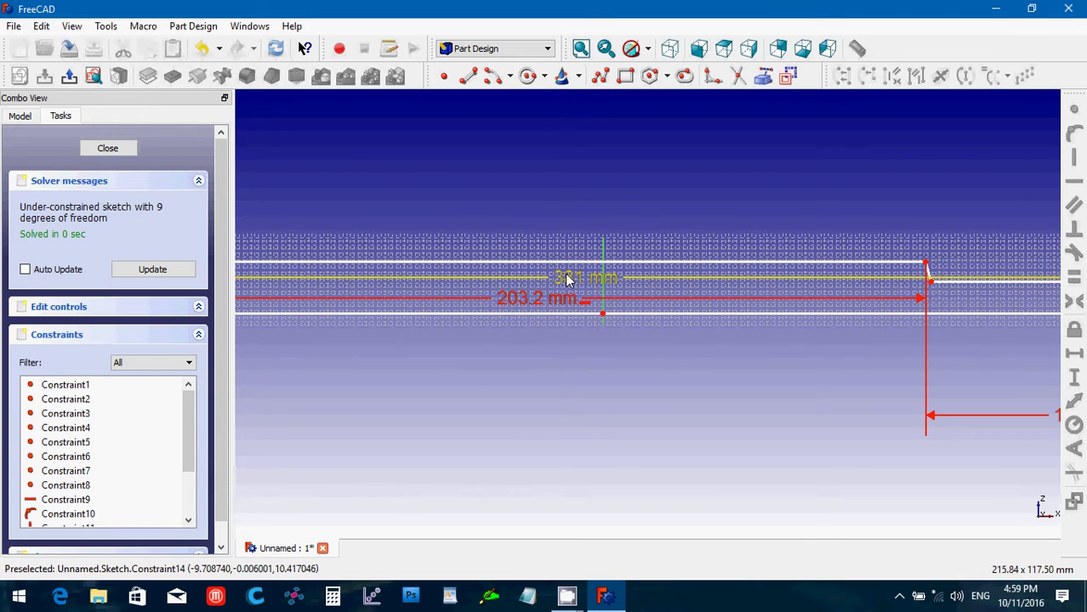
drag(568, 279, 586, 503)
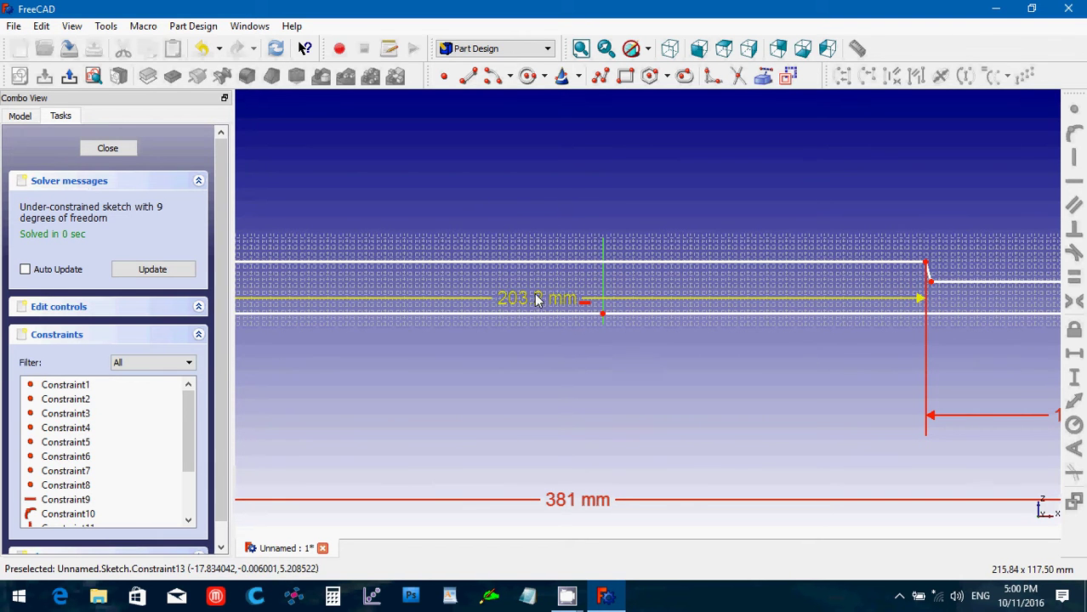
drag(536, 305, 532, 166)
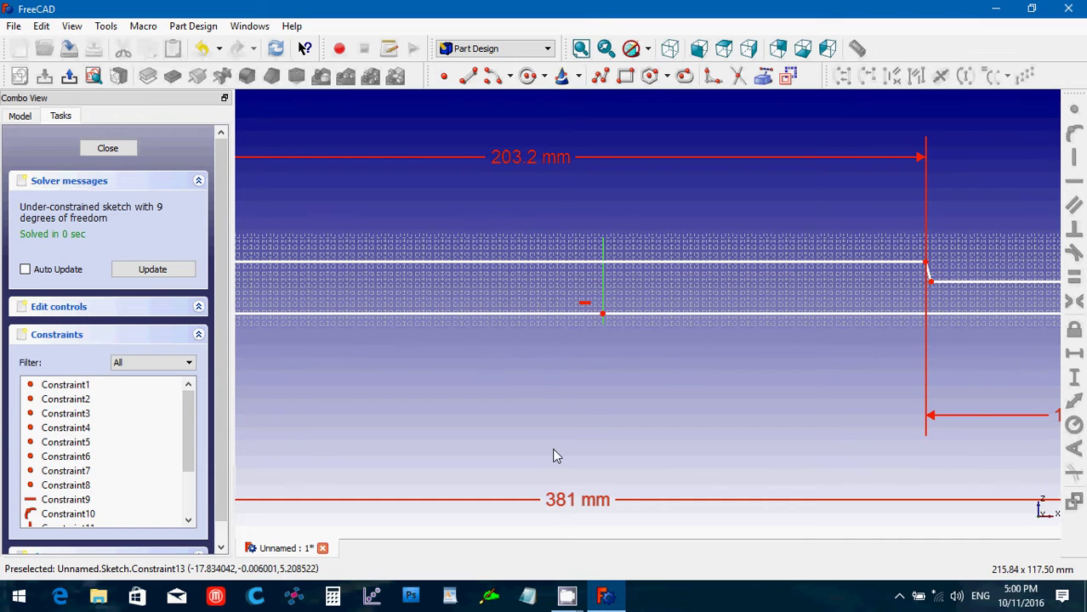
key(Left)
key(Left)
key(Left)
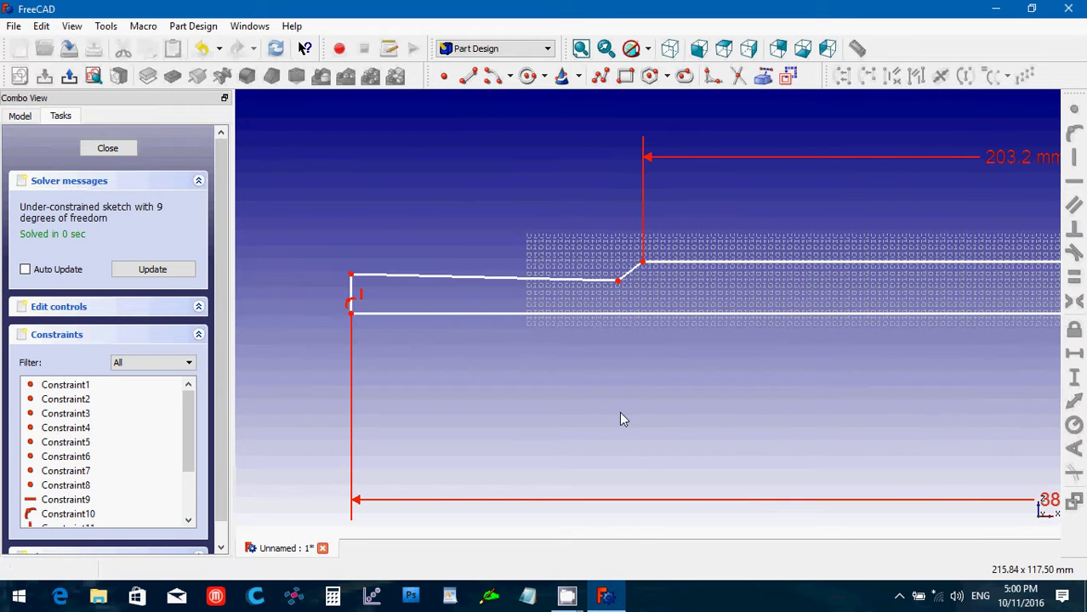
click(644, 261)
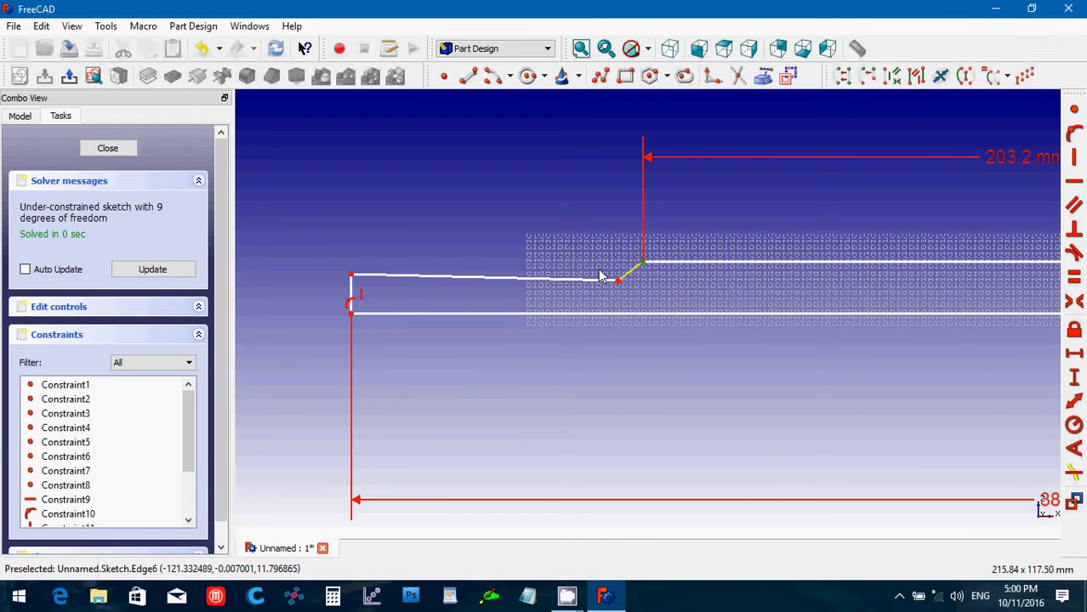
click(352, 276)
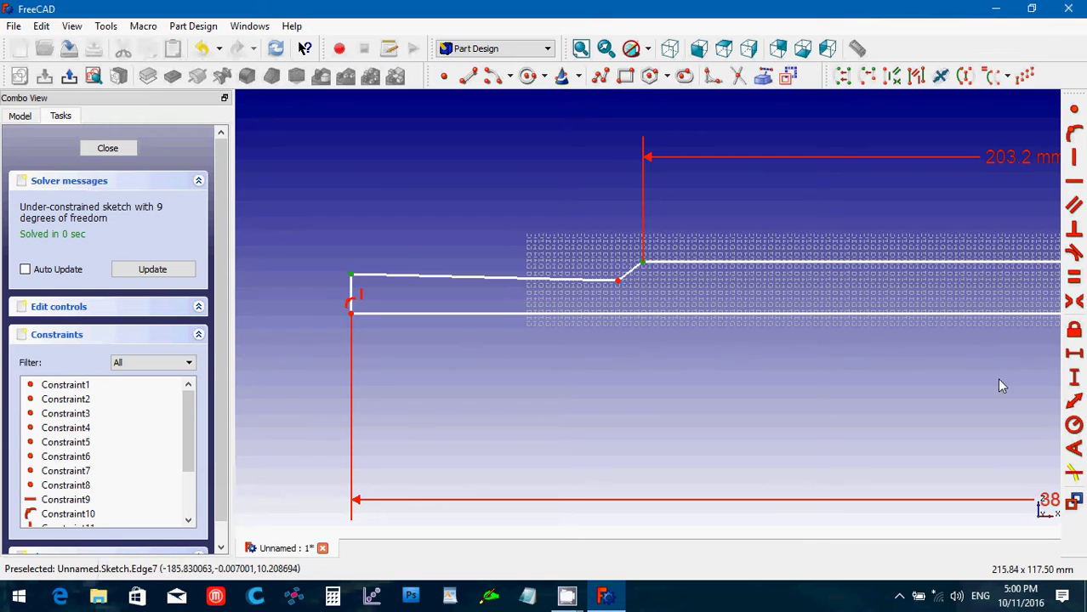
click(1075, 360)
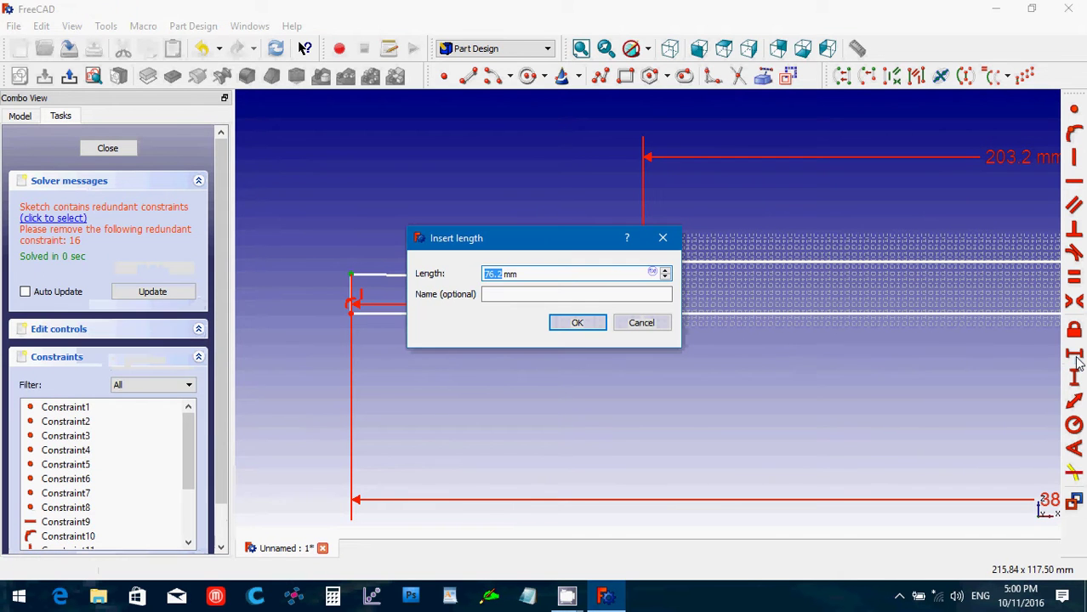
click(579, 323)
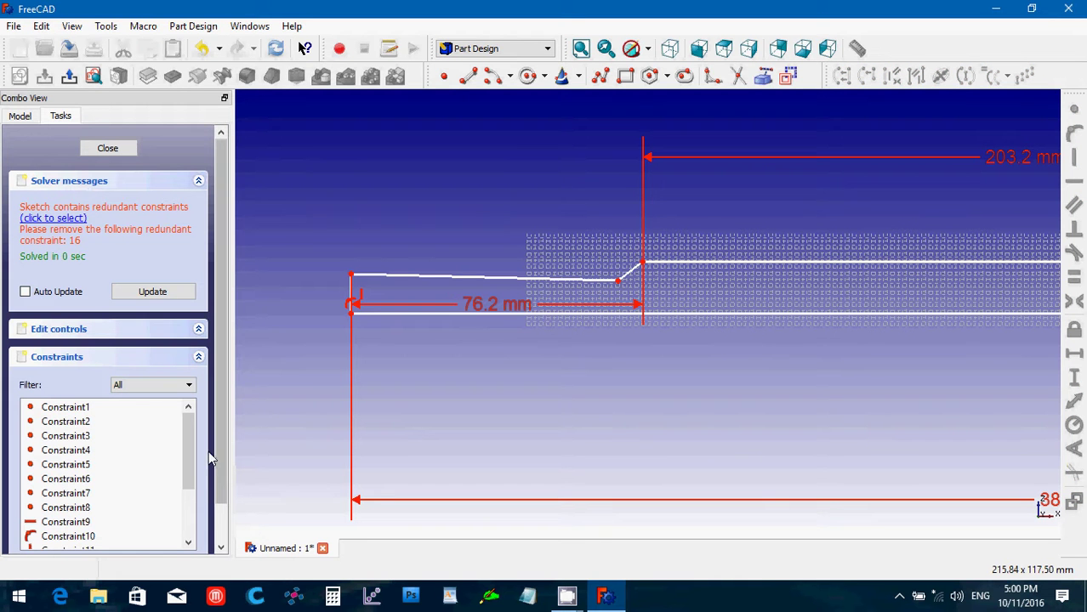
drag(188, 418, 200, 544)
click(102, 538)
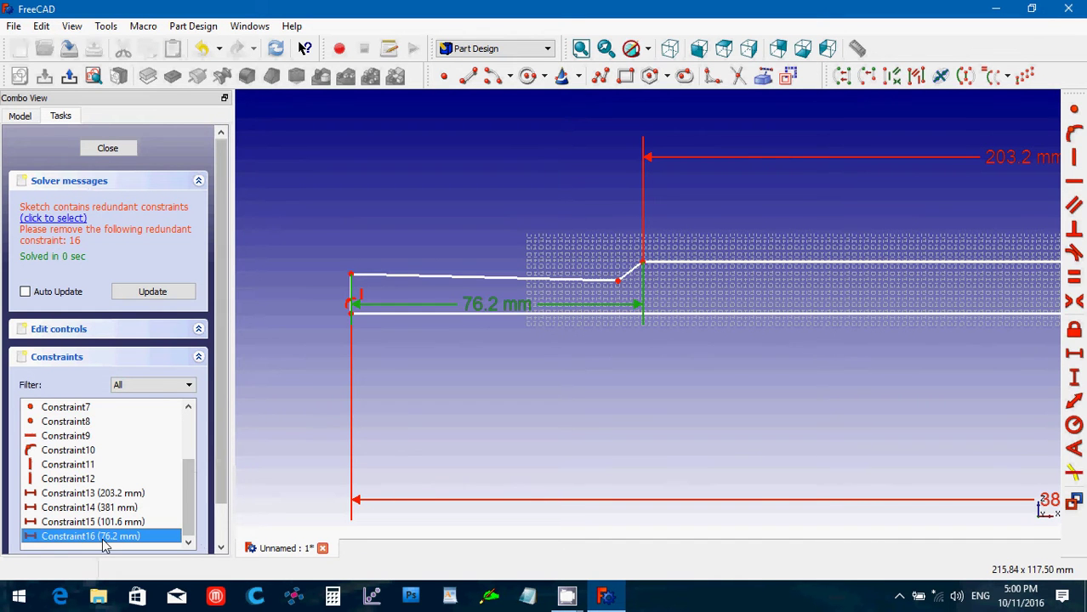
key(Delete)
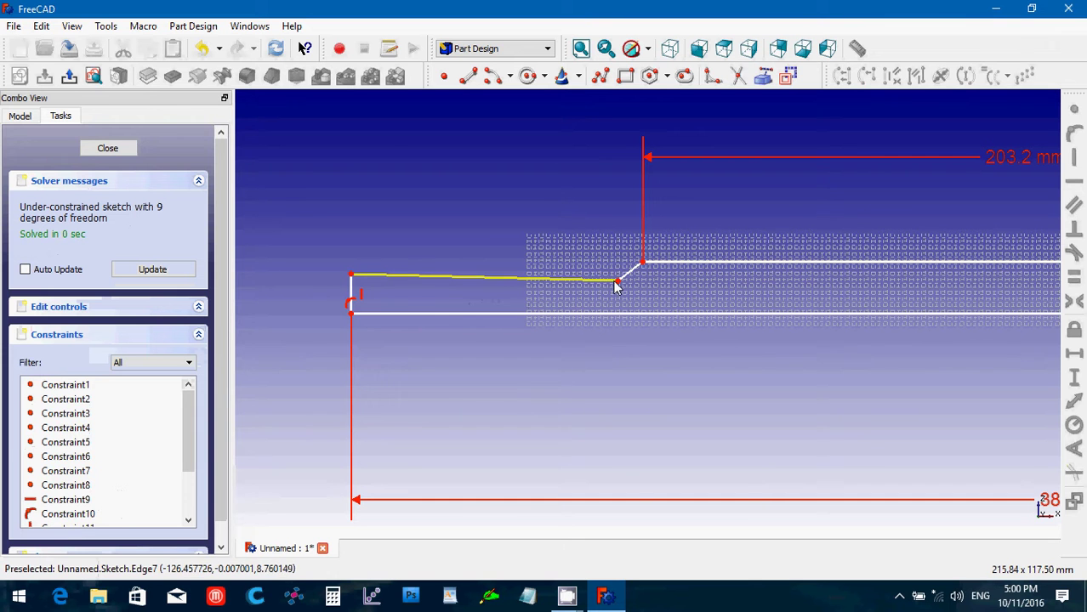
Step: Constrain the left step's sloping top edge horizontal and give the left end line a 9.525 mm vertical dimension
click(561, 280)
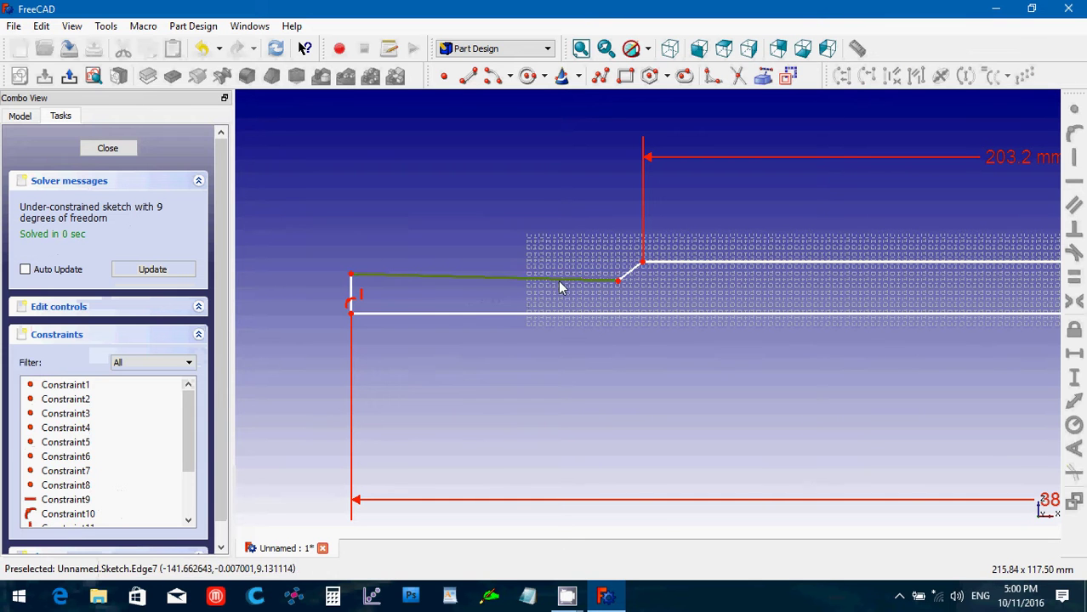
click(1074, 182)
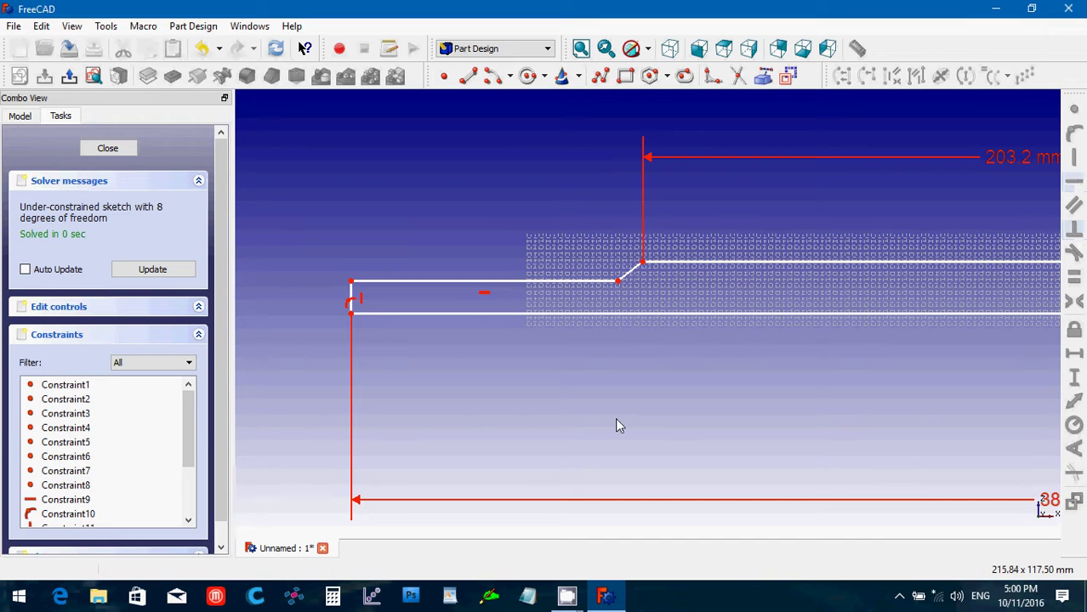
click(352, 297)
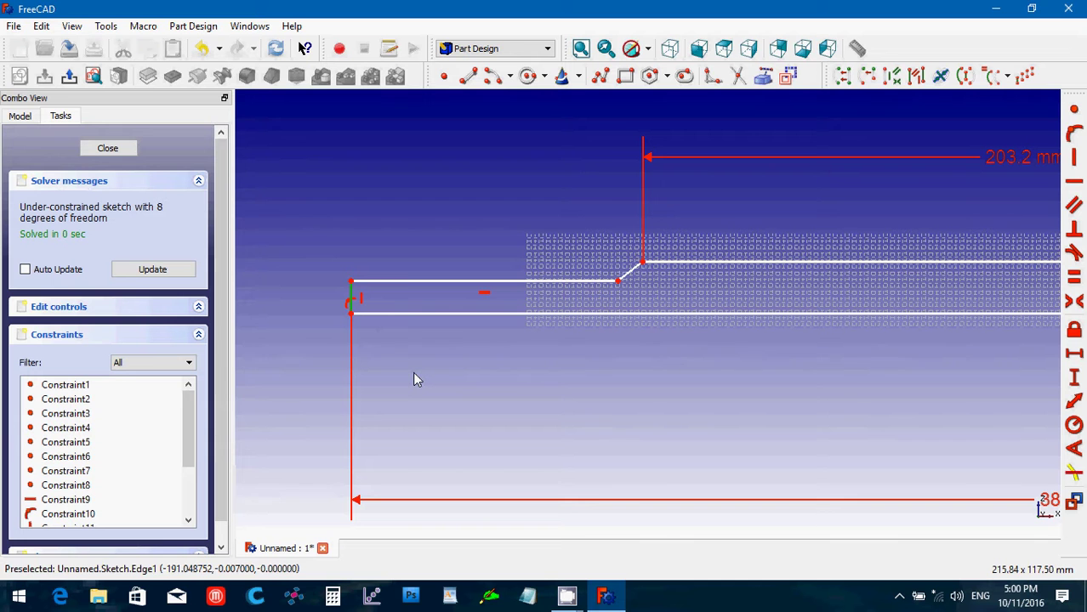
key(1)
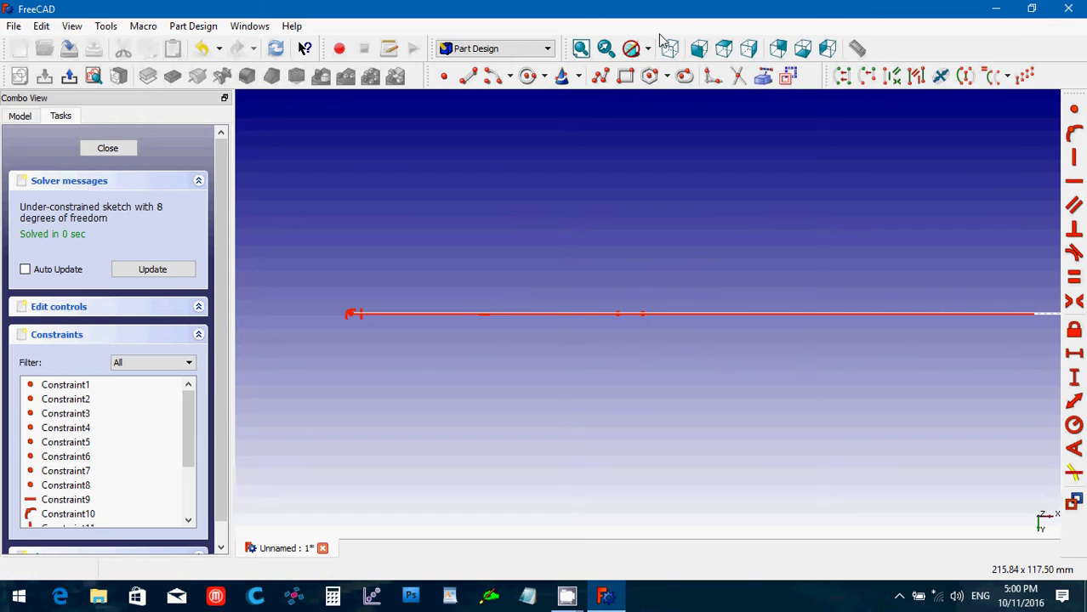
click(698, 49)
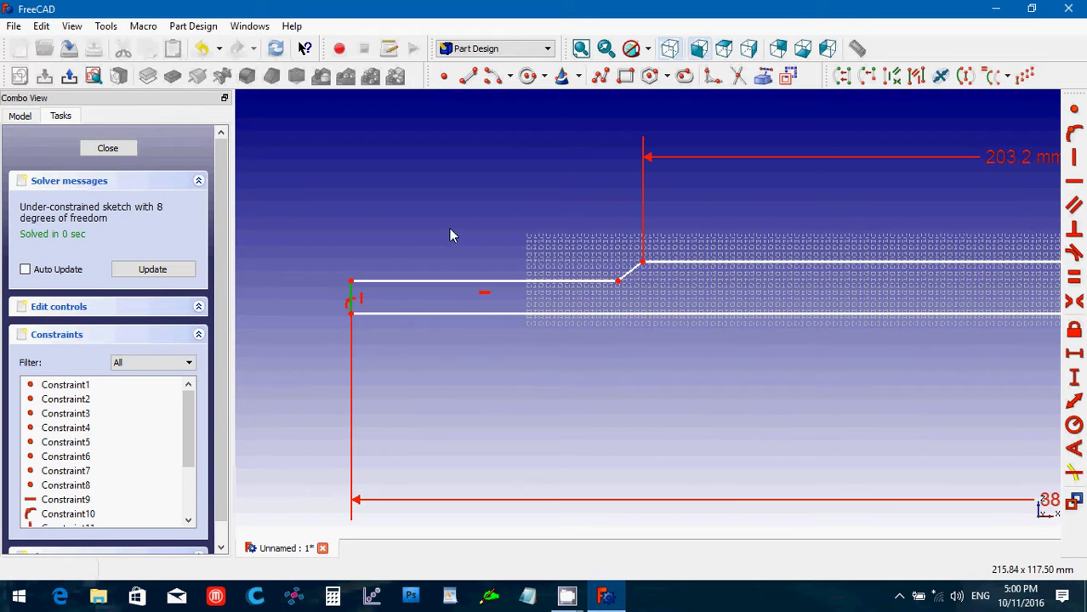
click(1076, 380)
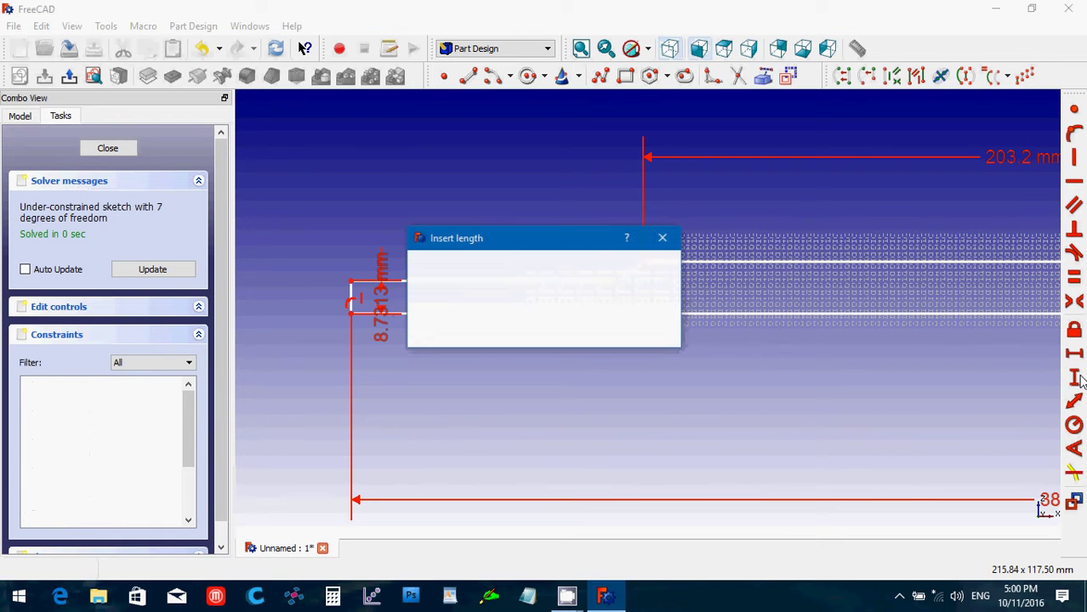
text(9)
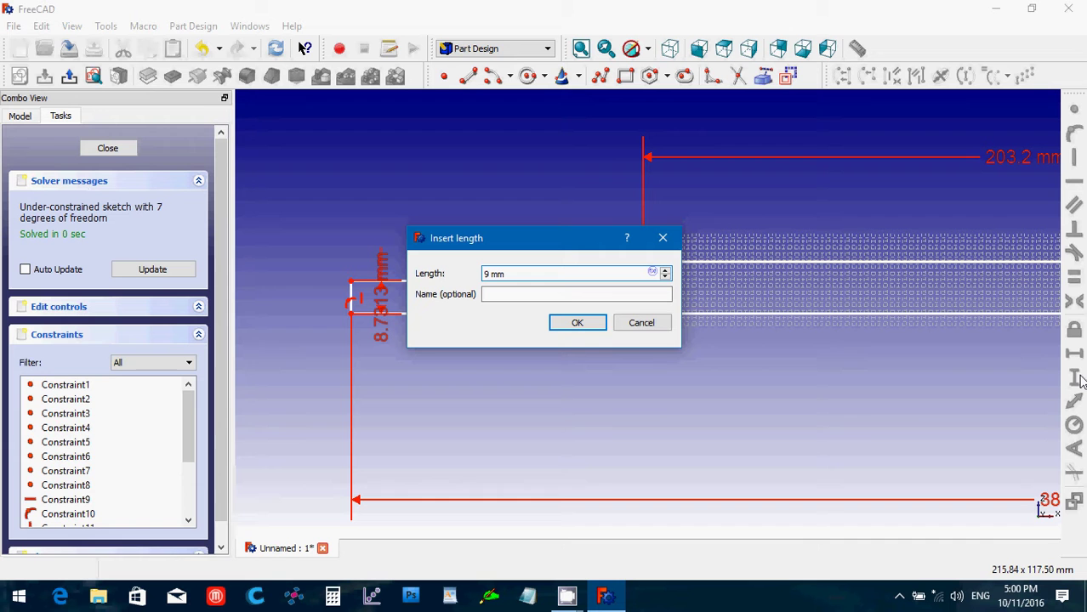
text(.525)
key(Return)
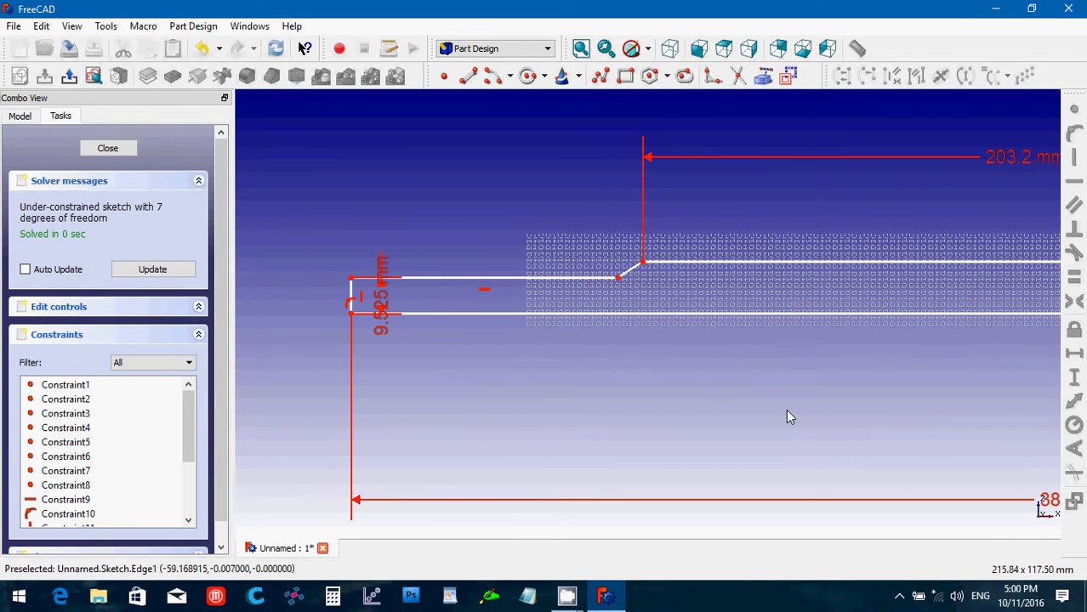
Step: Dimension the taper's top corner 19.05 mm vertically above the profile's bottom-left point
click(643, 262)
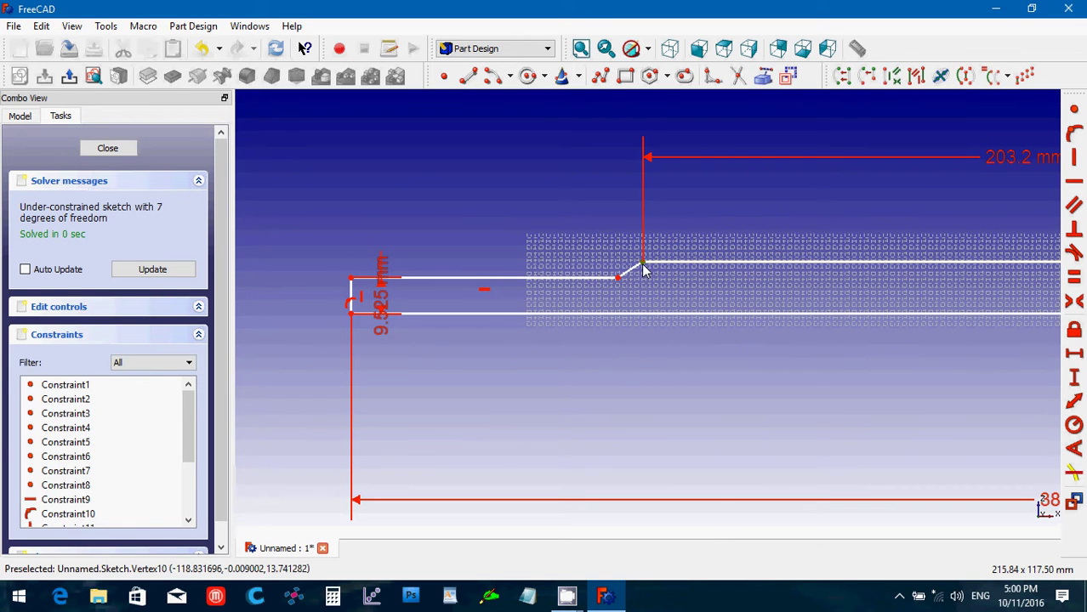
click(352, 314)
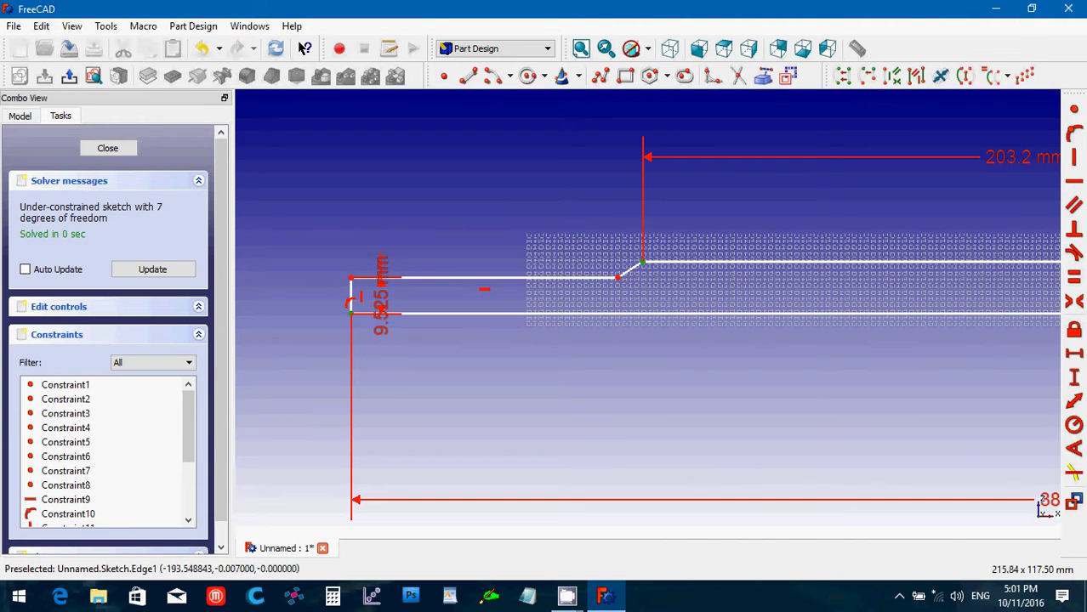
click(1074, 377)
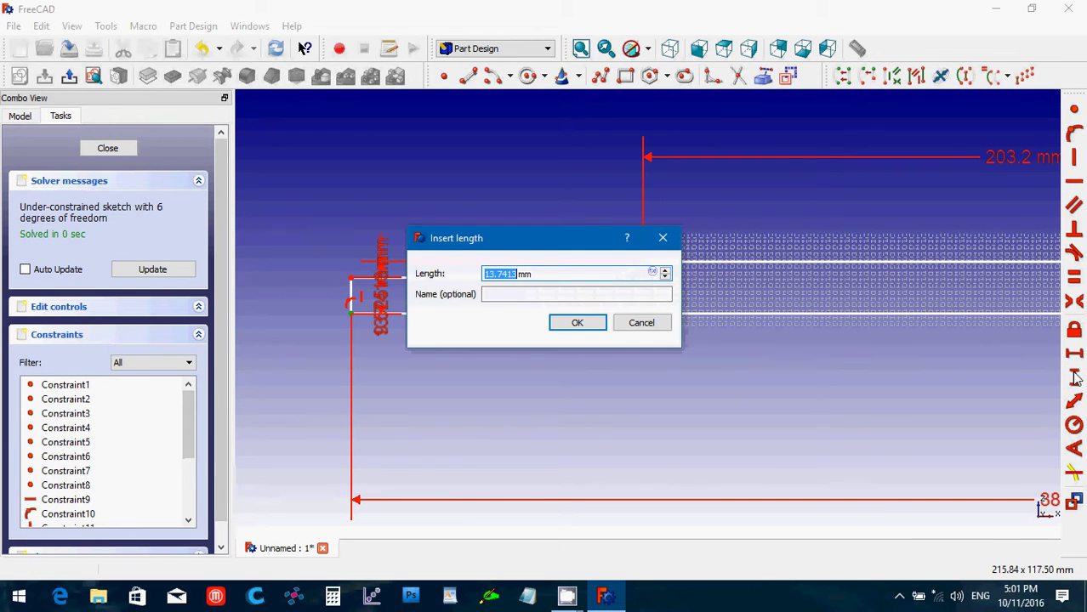
text(19)
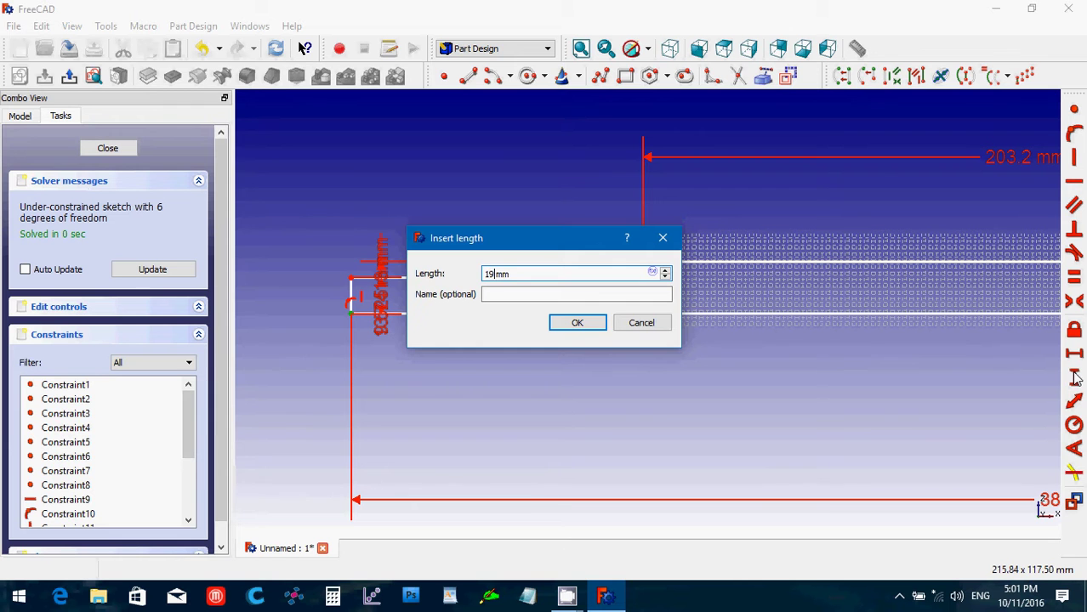
text(.05)
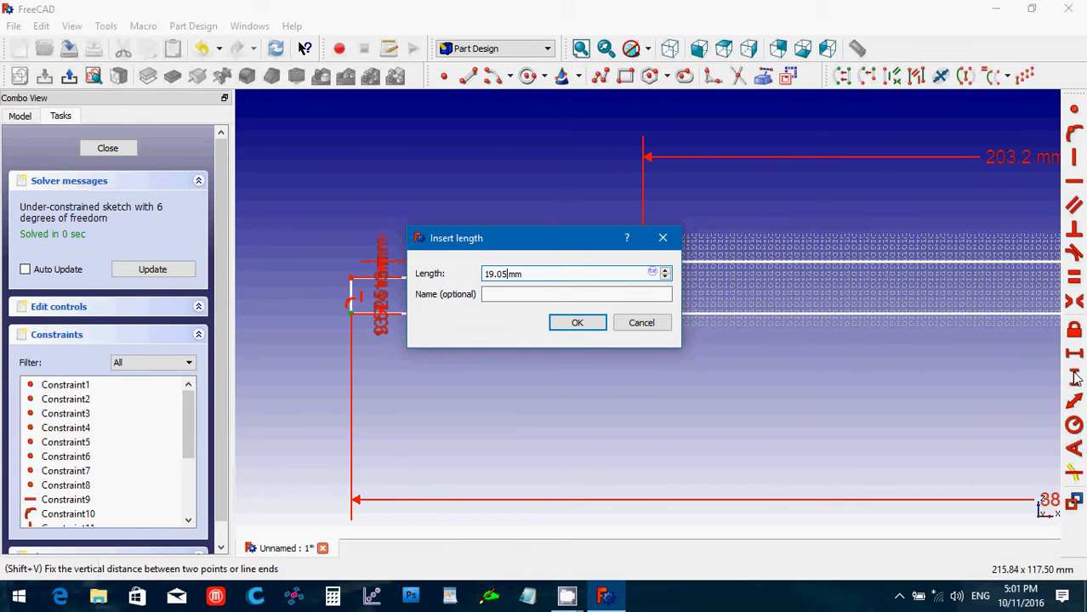
key(Return)
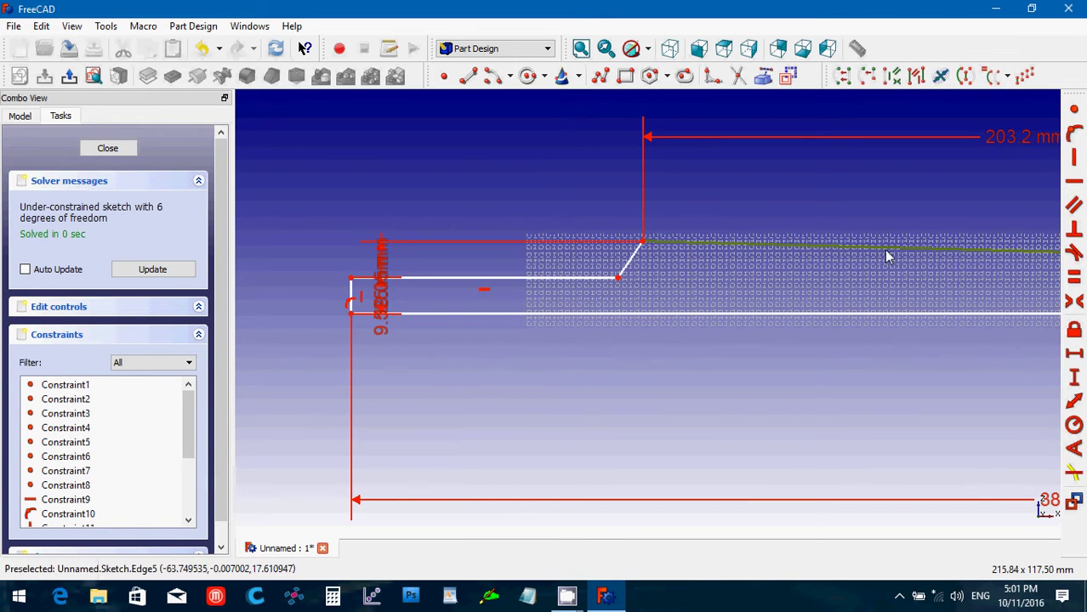
Step: Constrain the selected profile edge and the right-hand step's top edge horizontal
click(1073, 181)
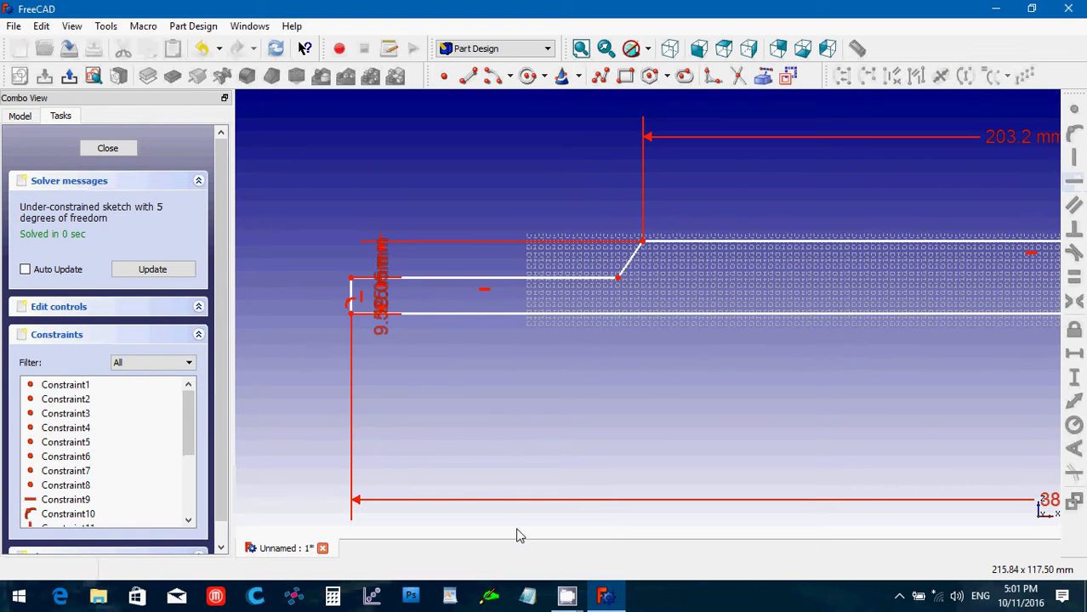
scroll(662, 435, down, 2)
key(Right)
key(Right)
key(Right)
key(Right)
key(Right)
key(Right)
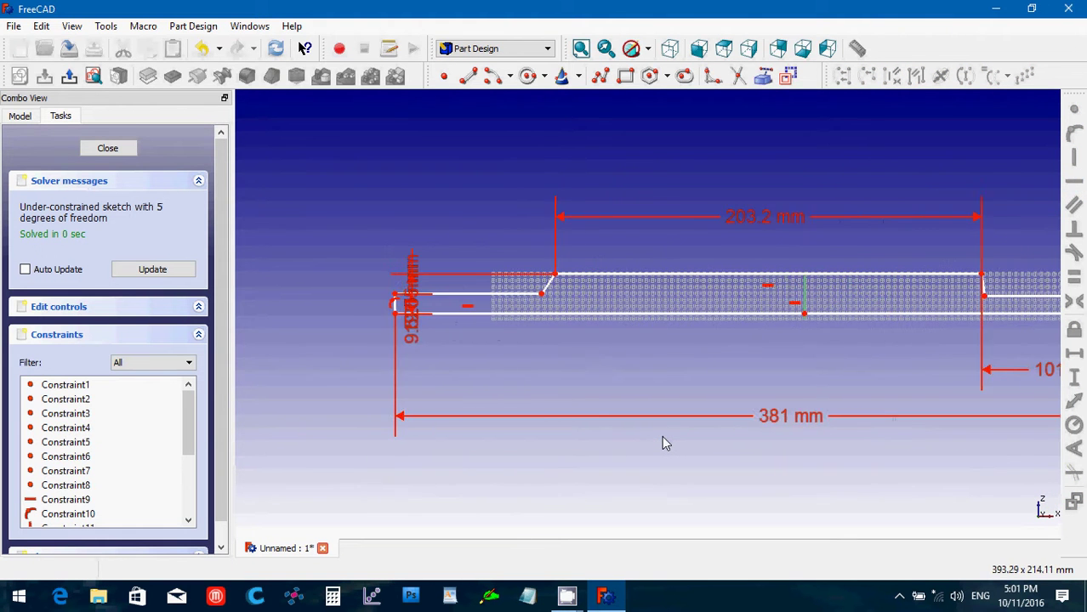
scroll(662, 435, up, 2)
key(Right)
key(Right)
key(Right)
key(Right)
key(Right)
key(Right)
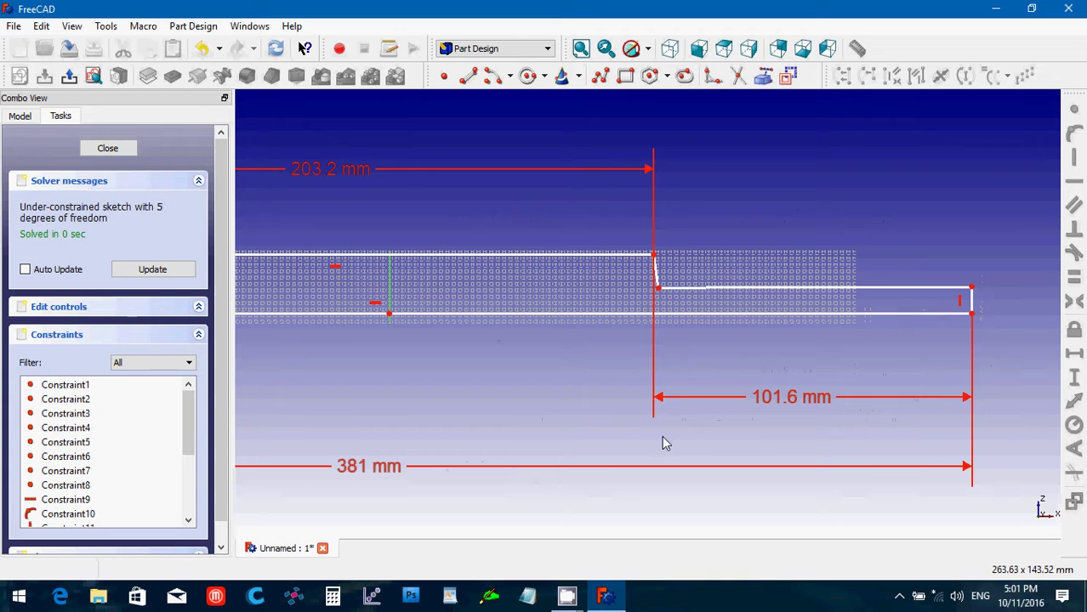
click(665, 289)
click(1074, 185)
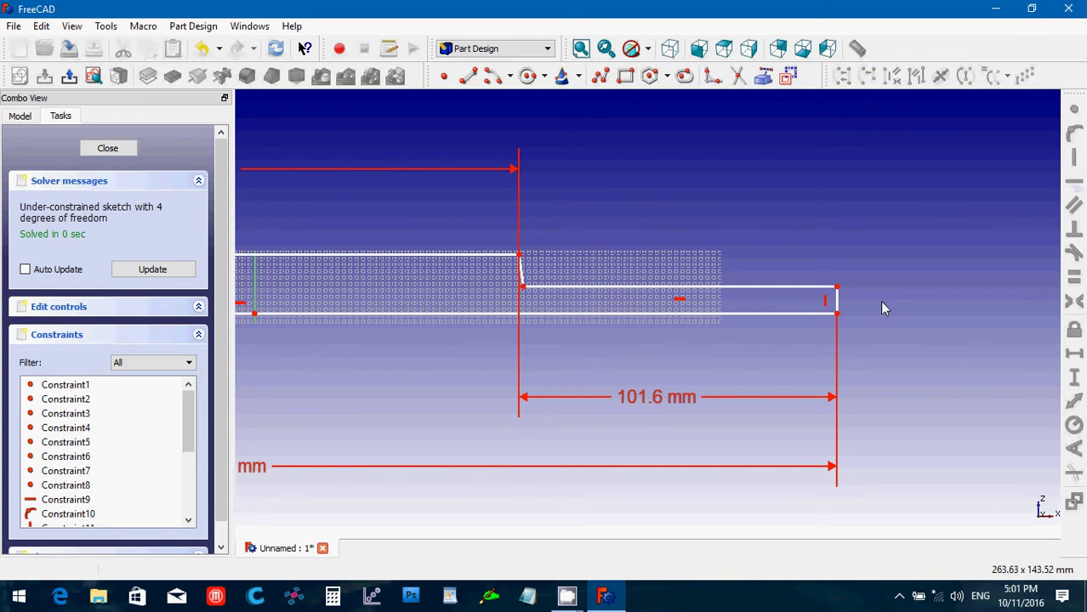
Step: Give the profile's right end edge a 14.2875 mm vertical length
click(839, 304)
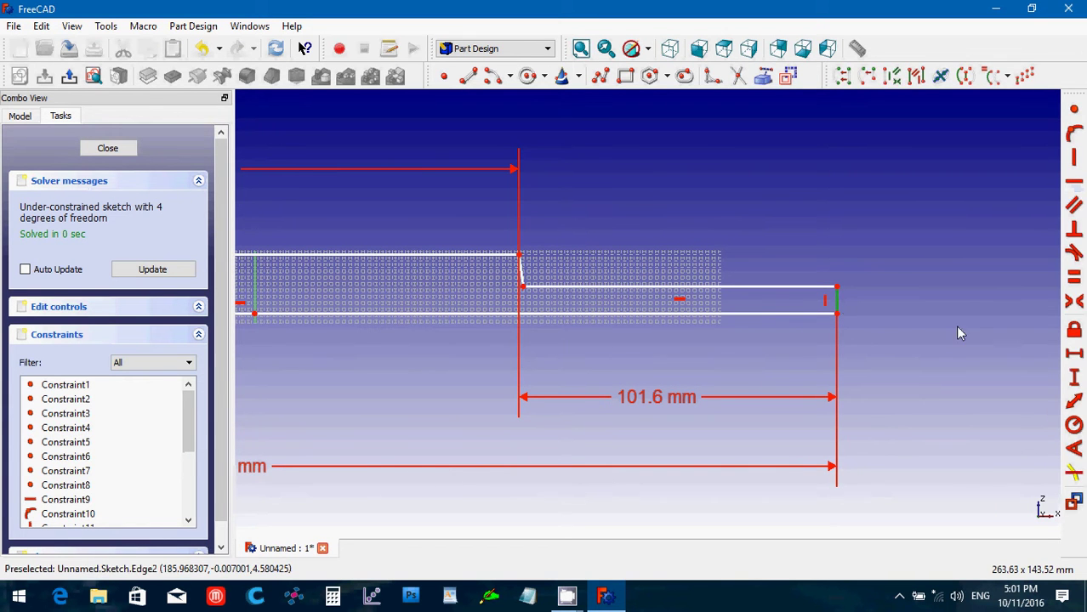
click(1074, 383)
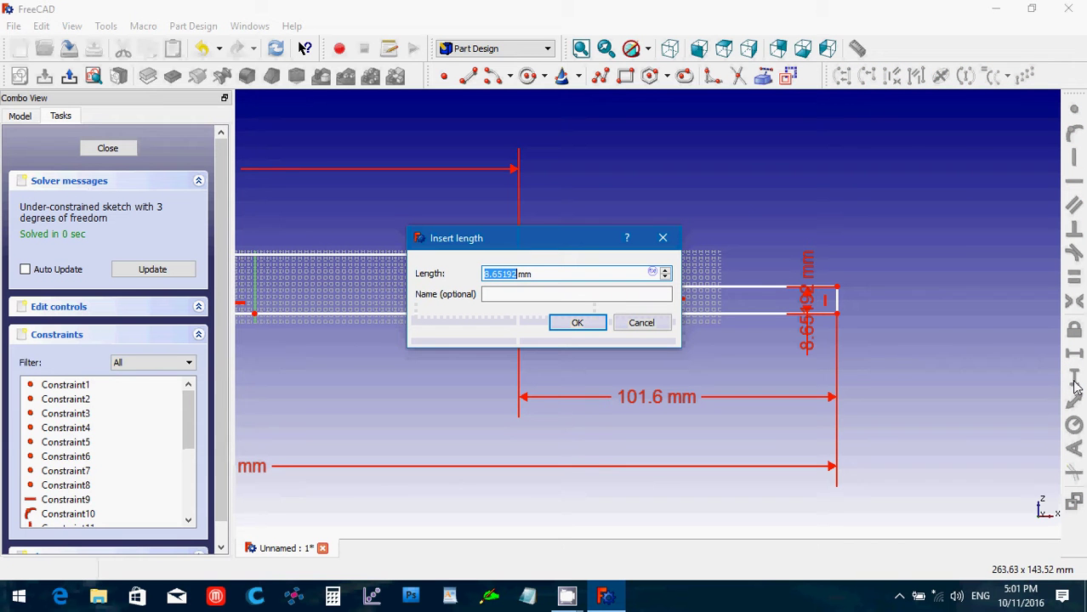
text(14)
text(.)
text(2875)
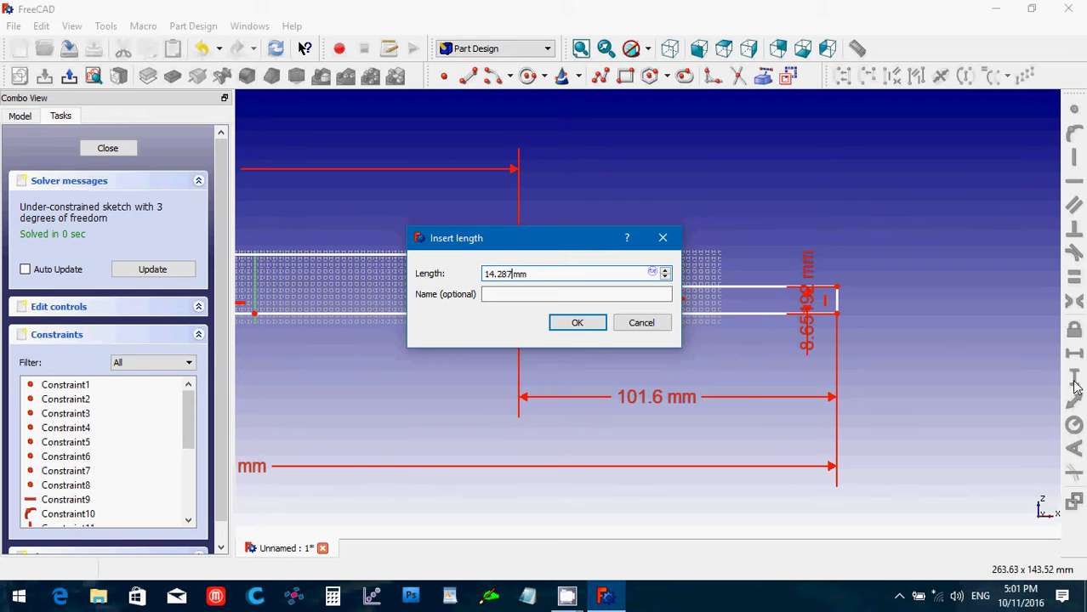
key(Return)
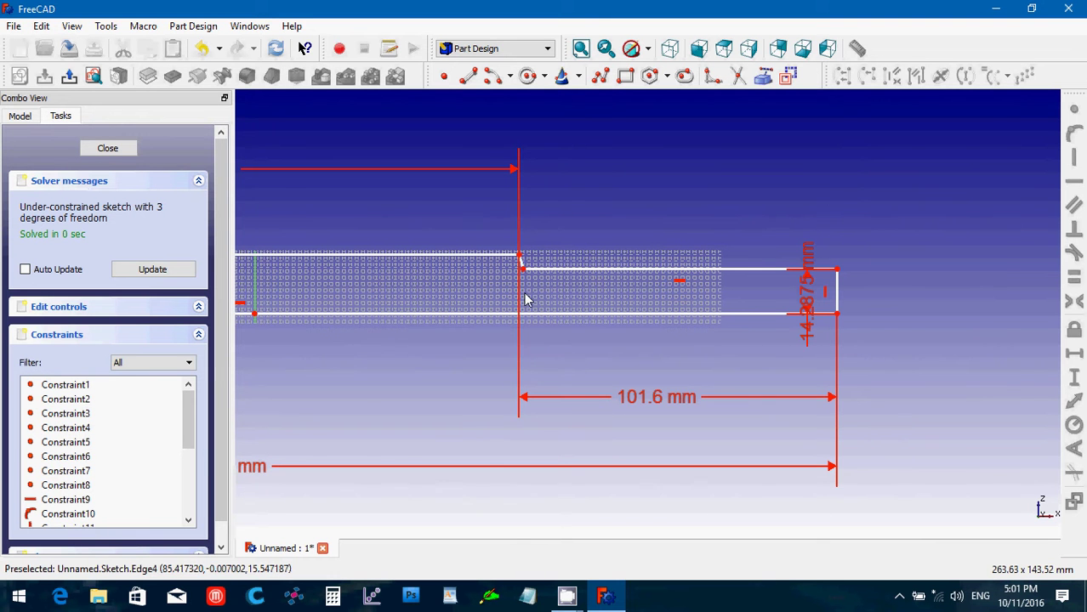
scroll(528, 293, up, 3)
Step: Make the short step edge vertical and fillet its corner with the shaft's top edge
click(369, 200)
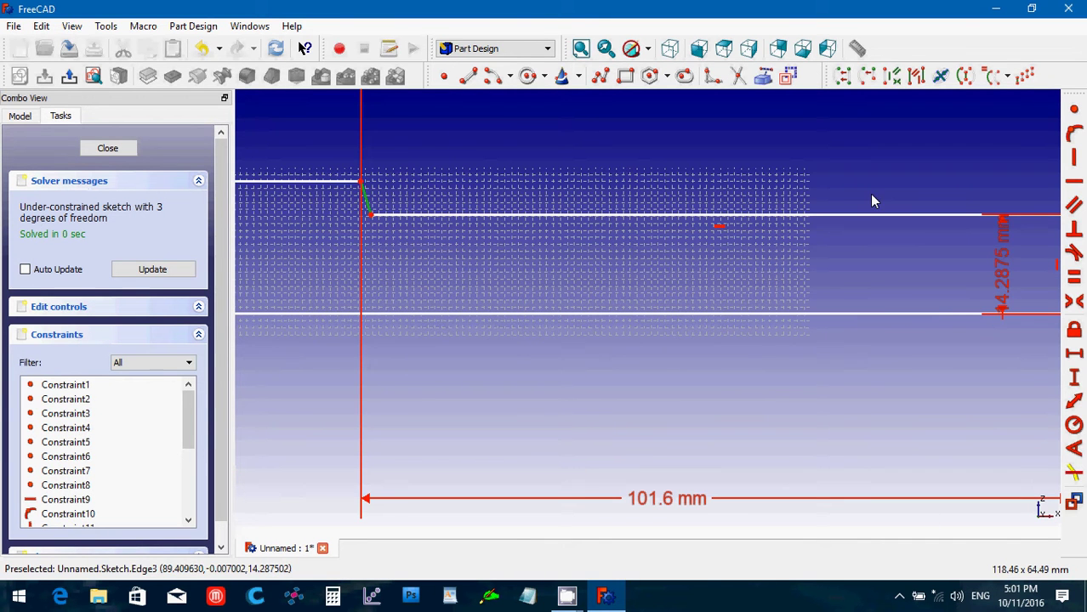
click(1073, 158)
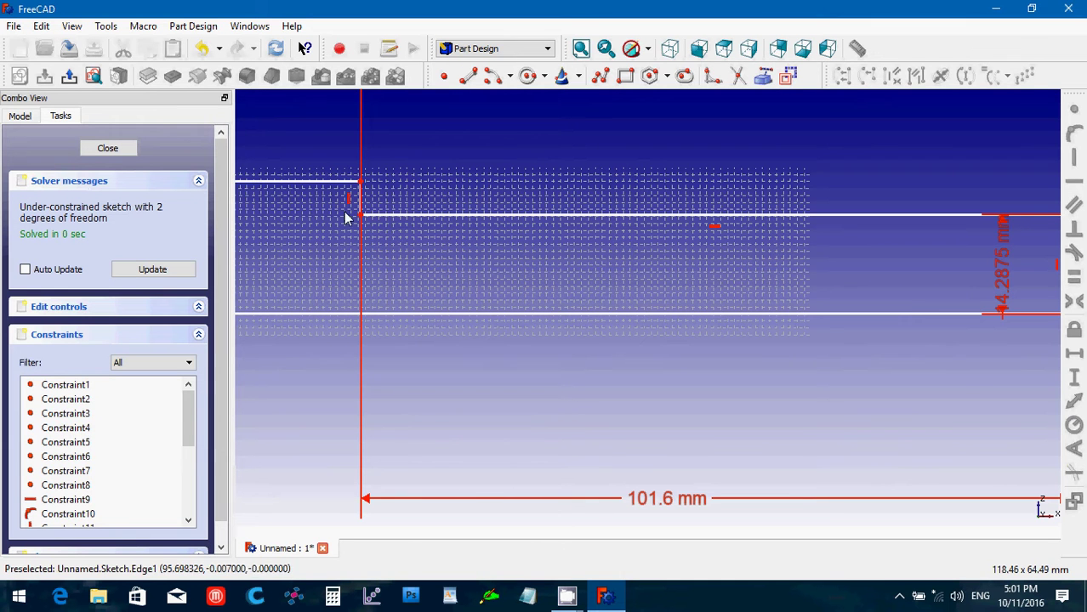
click(710, 78)
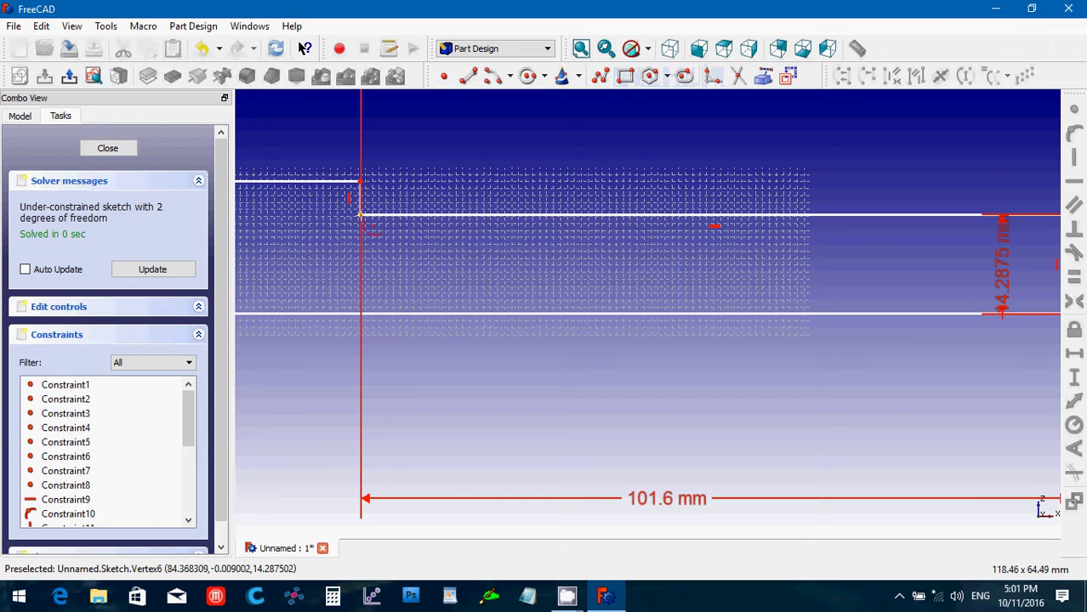
click(360, 215)
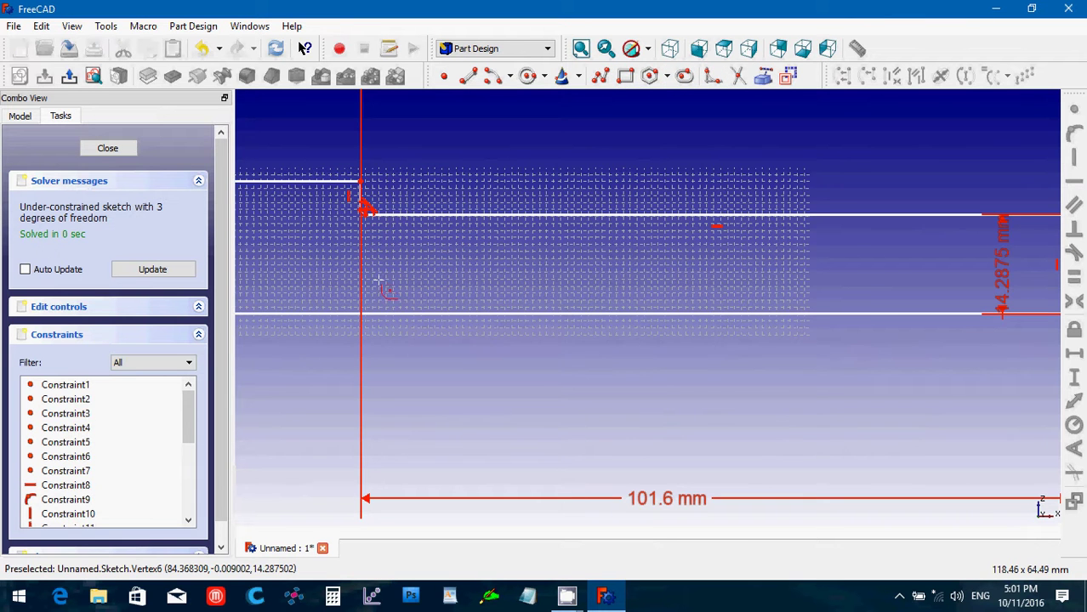
Step: Zoom in on the new step fillet and select its arc
scroll(379, 281, up, 2)
scroll(378, 280, up, 1)
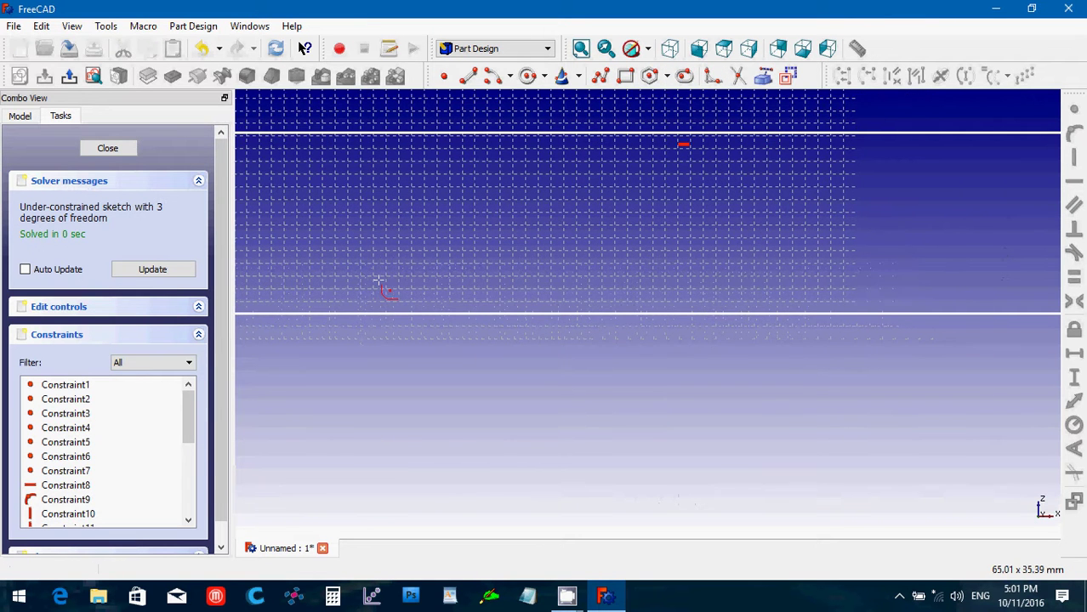
key(Left)
key(Left)
key(Left)
key(Left)
key(Left)
key(Left)
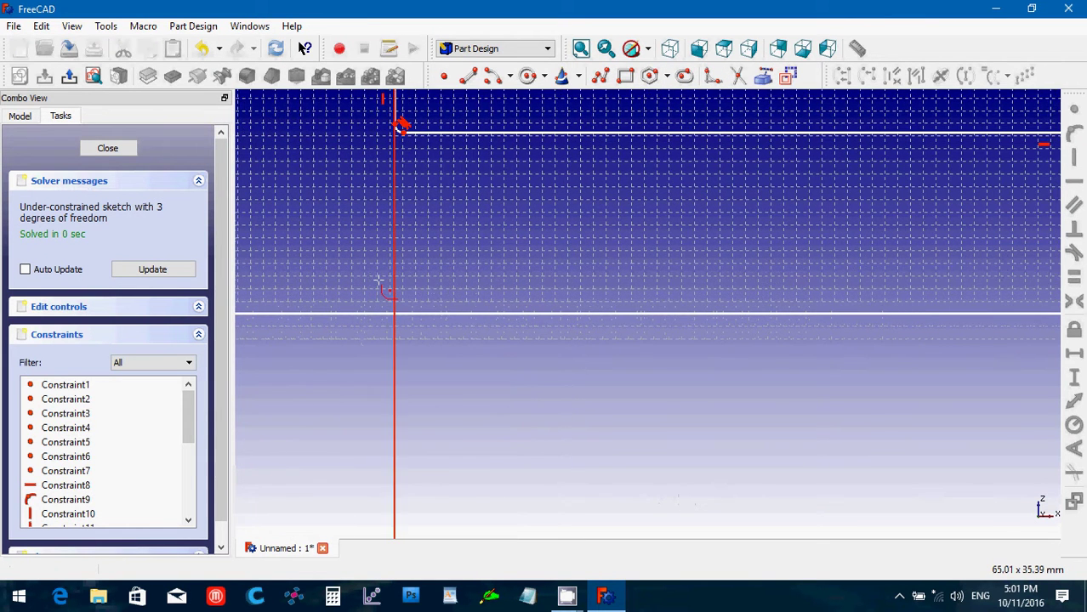
scroll(380, 287, up, 2)
key(Up)
key(Up)
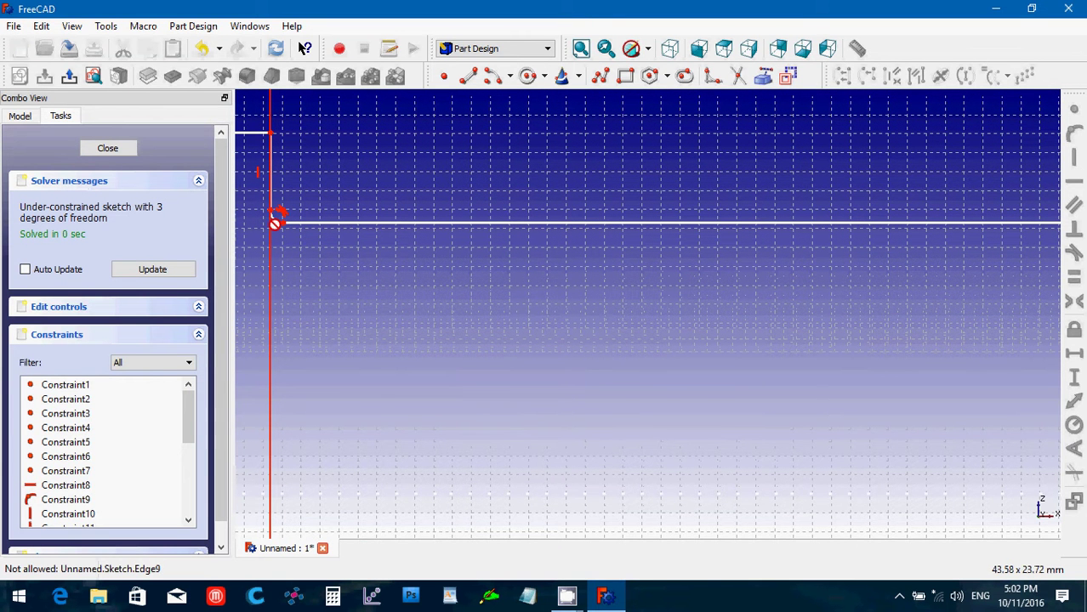
click(275, 218)
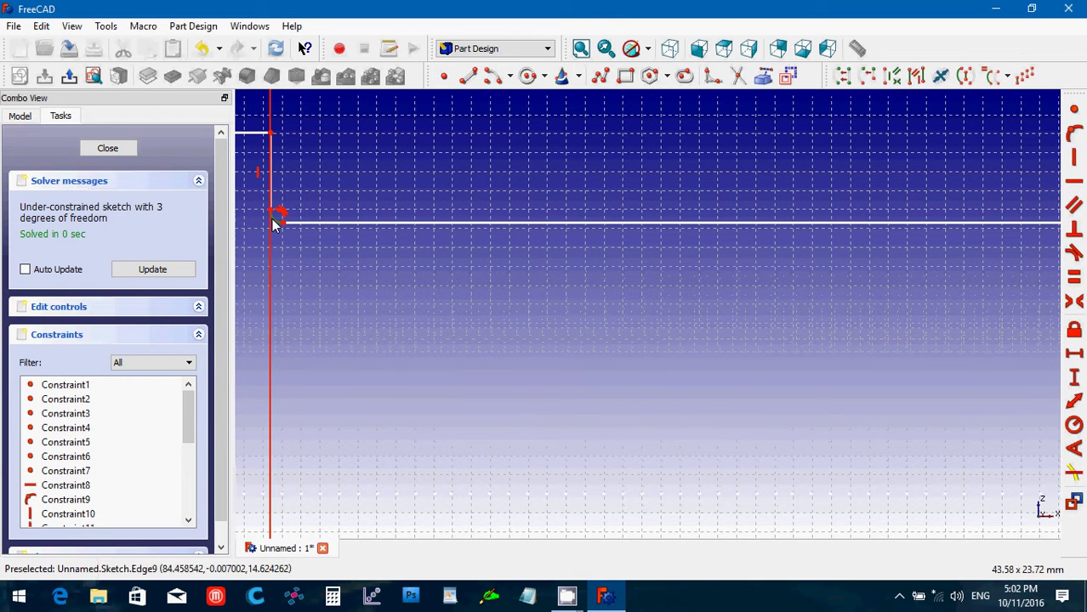
click(1074, 428)
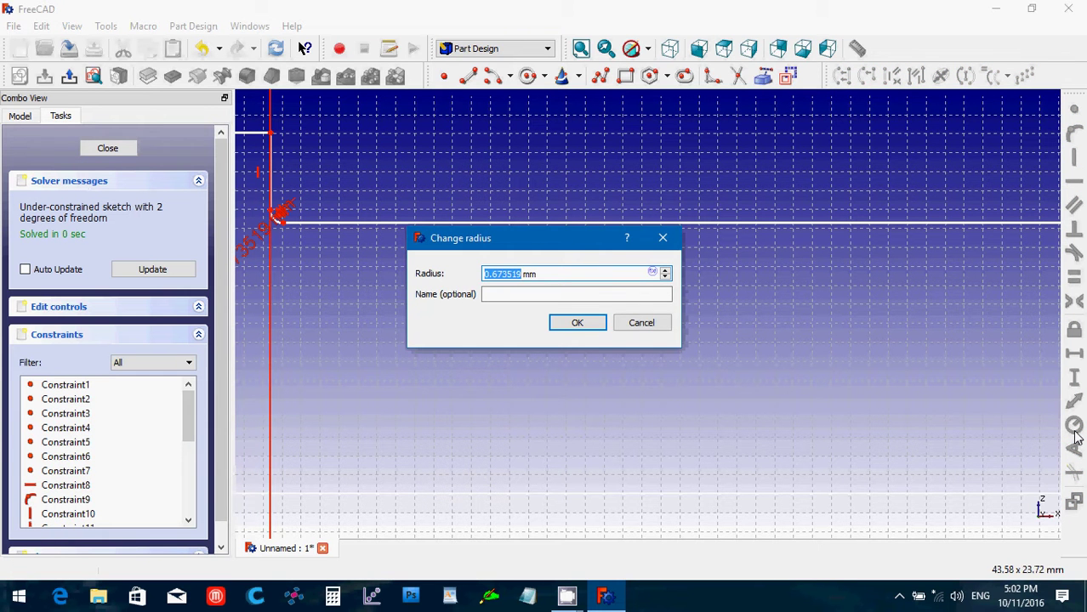
text(6.35)
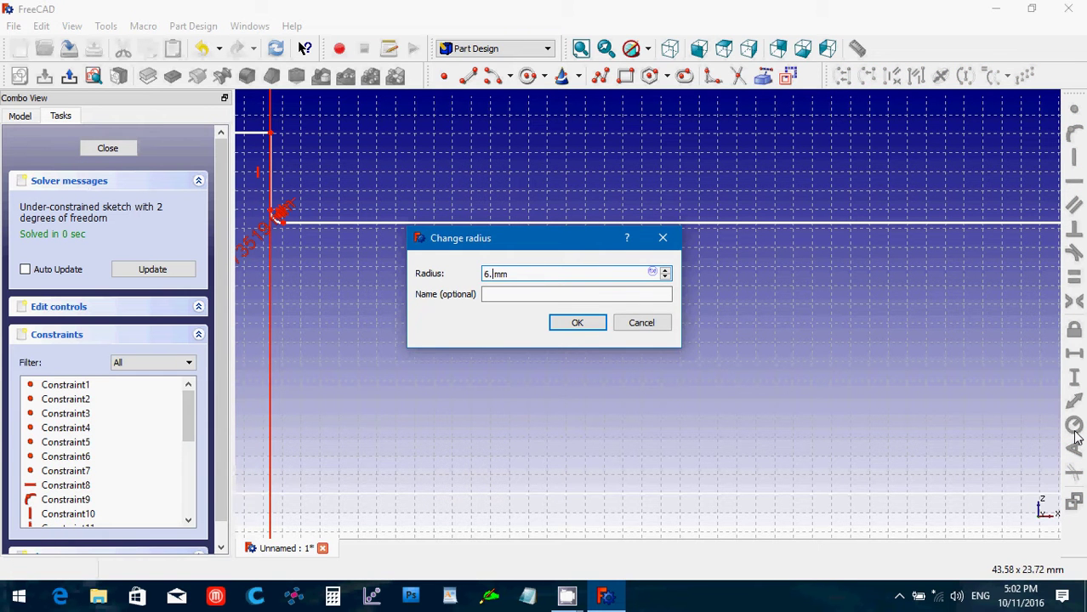
key(Return)
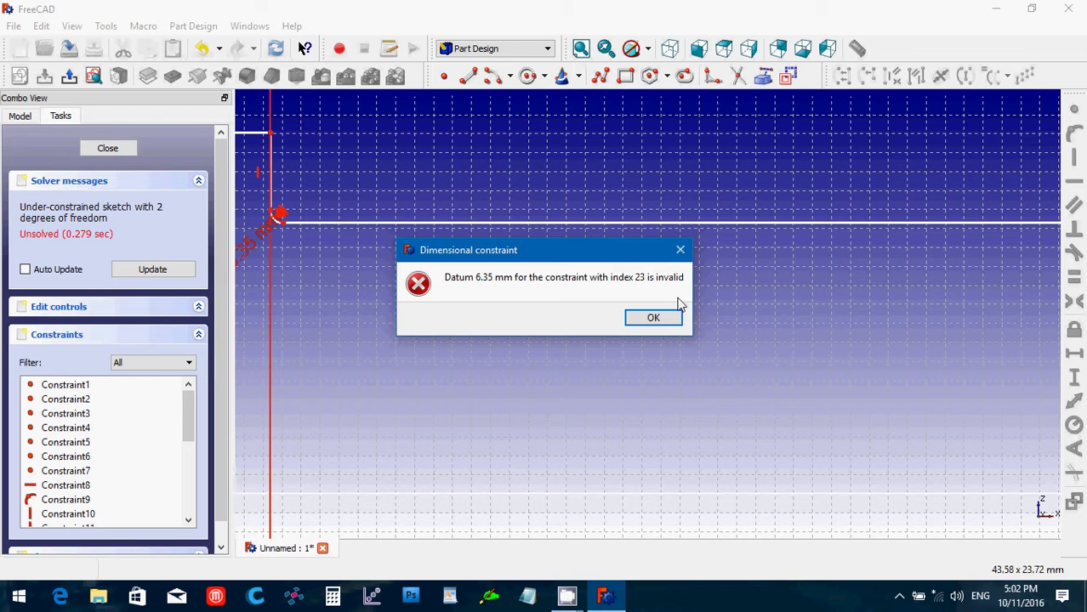
click(668, 327)
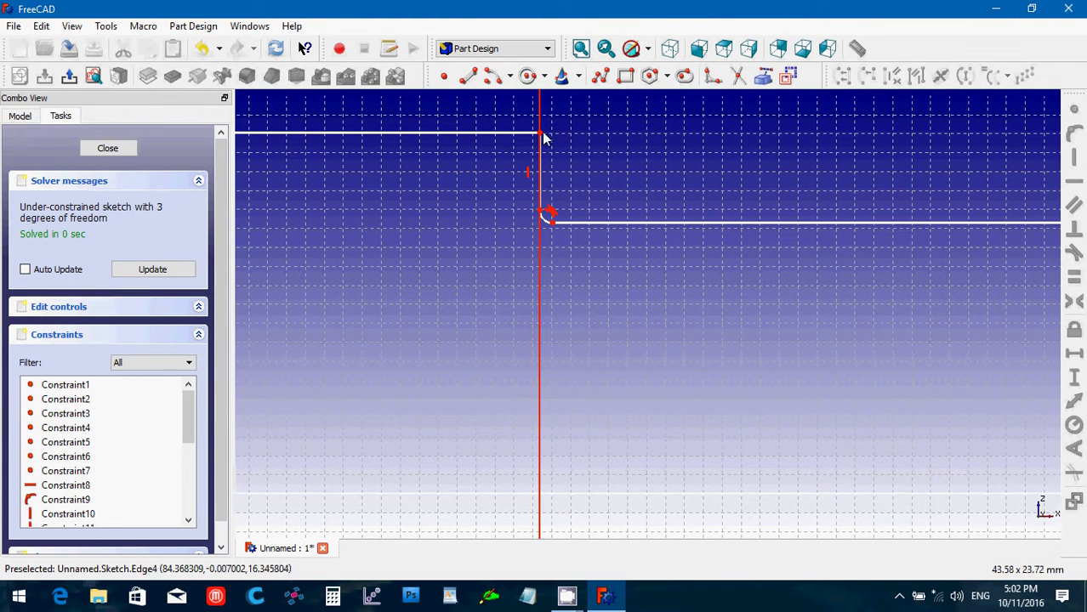
Step: Constrain the step corner's fillet arc to a 3.75 mm radius
click(544, 221)
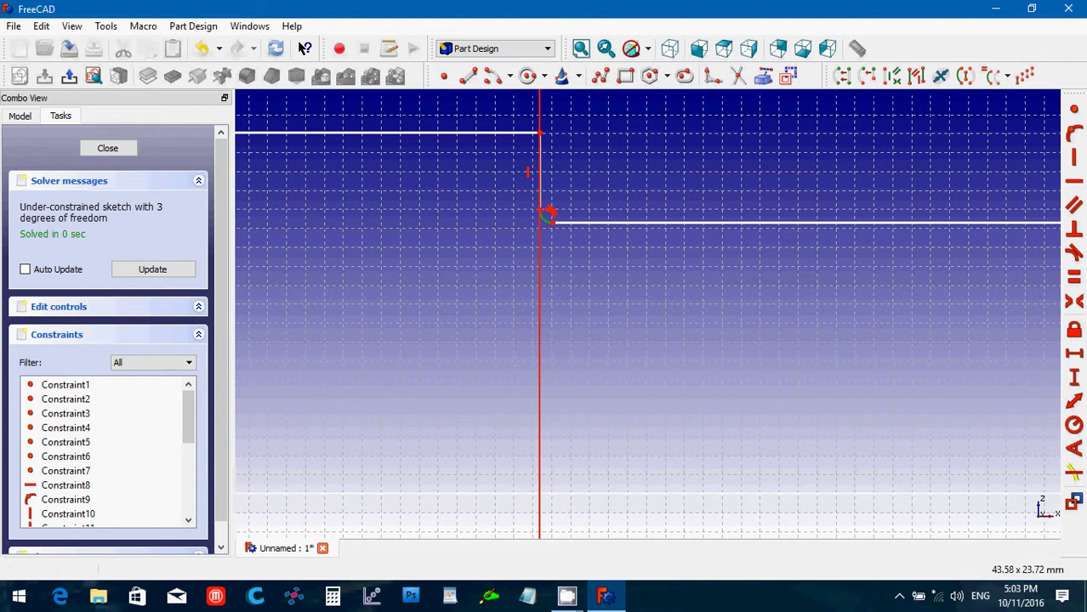
click(1075, 427)
text(3.7)
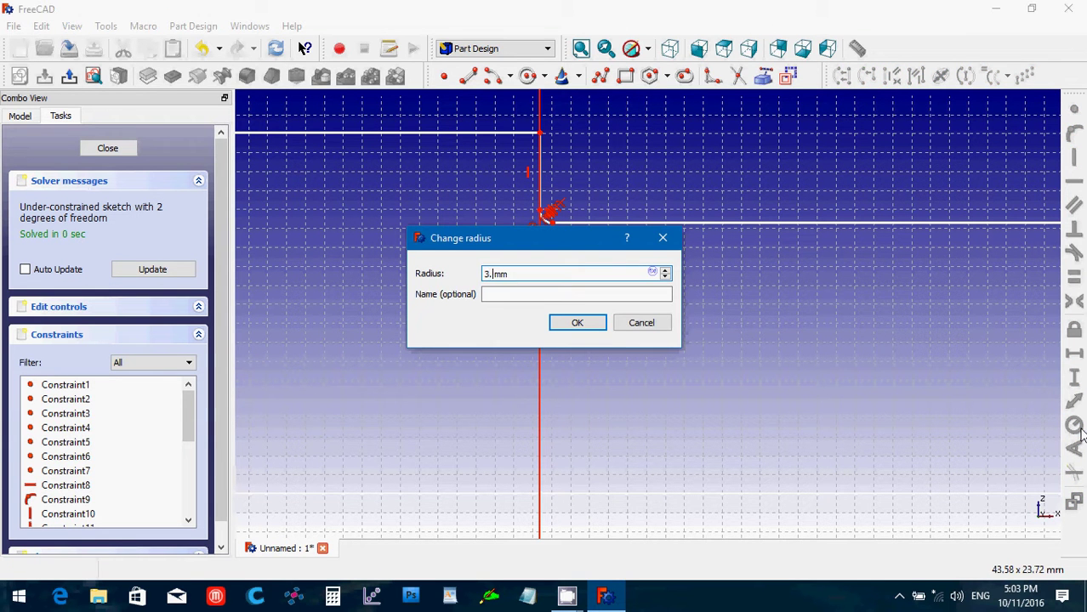
text(5)
key(Return)
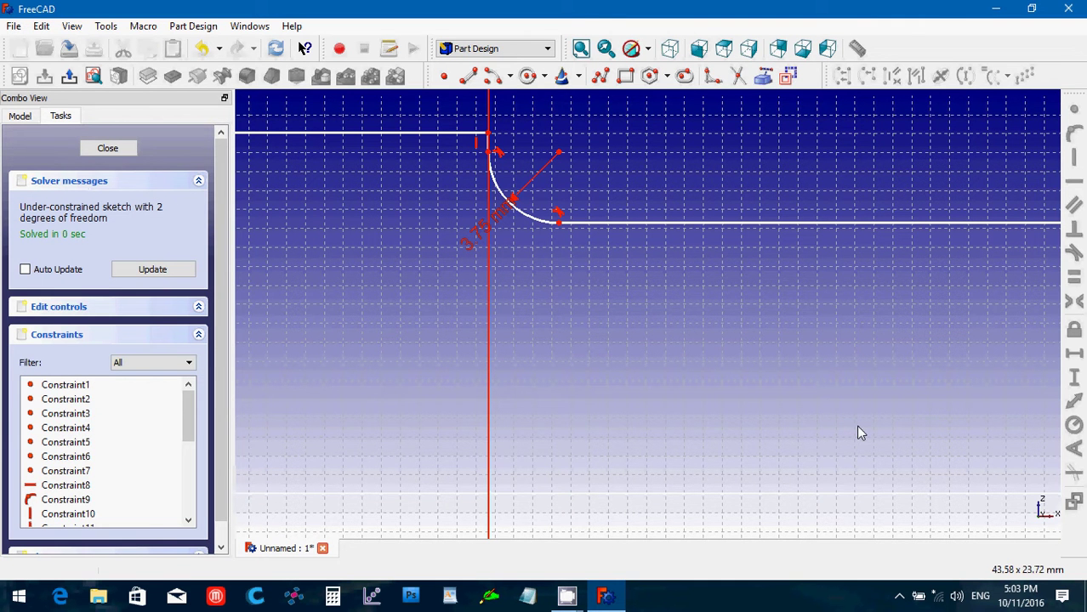
scroll(726, 408, down, 4)
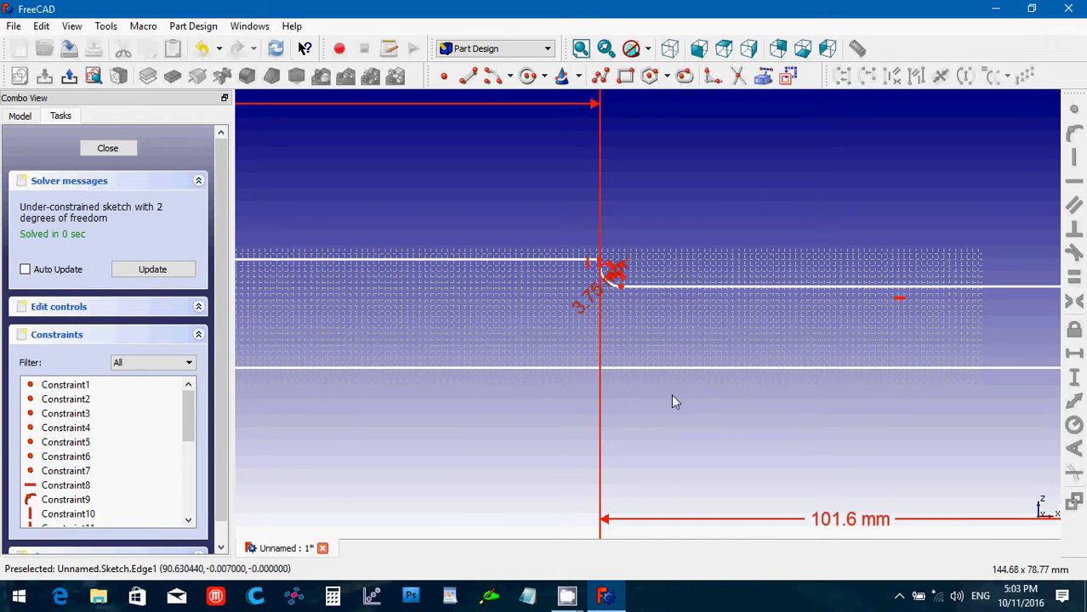
Step: Make the slanted edge at the left step vertical and zoom toward the inner step corner
key(Right)
key(Left)
key(Left)
key(Left)
key(Left)
key(Left)
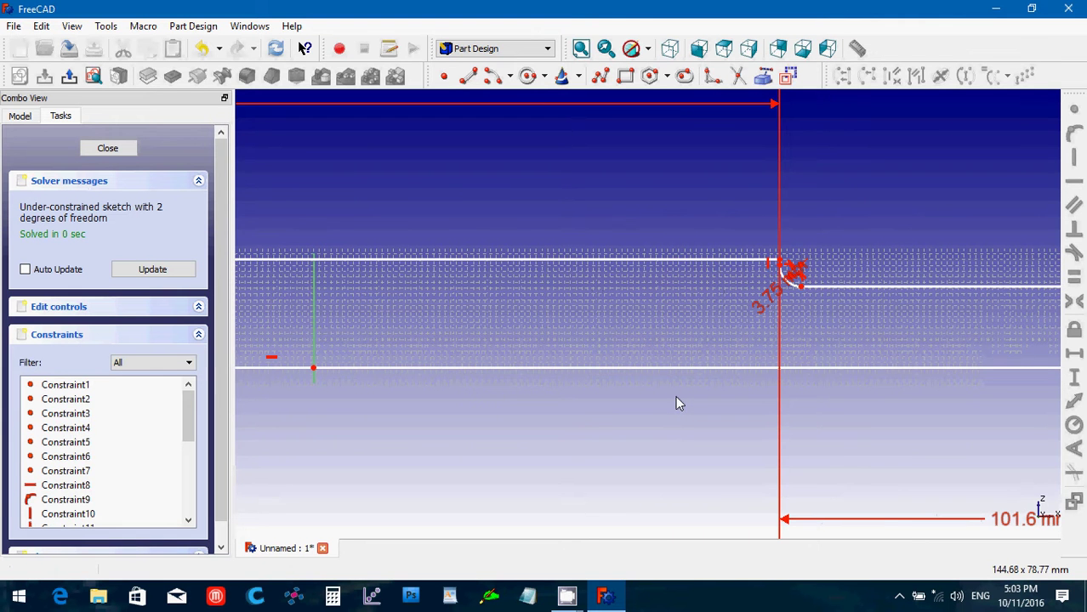
key(Left)
key(Left)
key(Left)
key(Left)
key(Left)
key(Left)
key(Left)
key(Left)
key(Left)
key(Left)
key(Left)
key(Left)
key(Left)
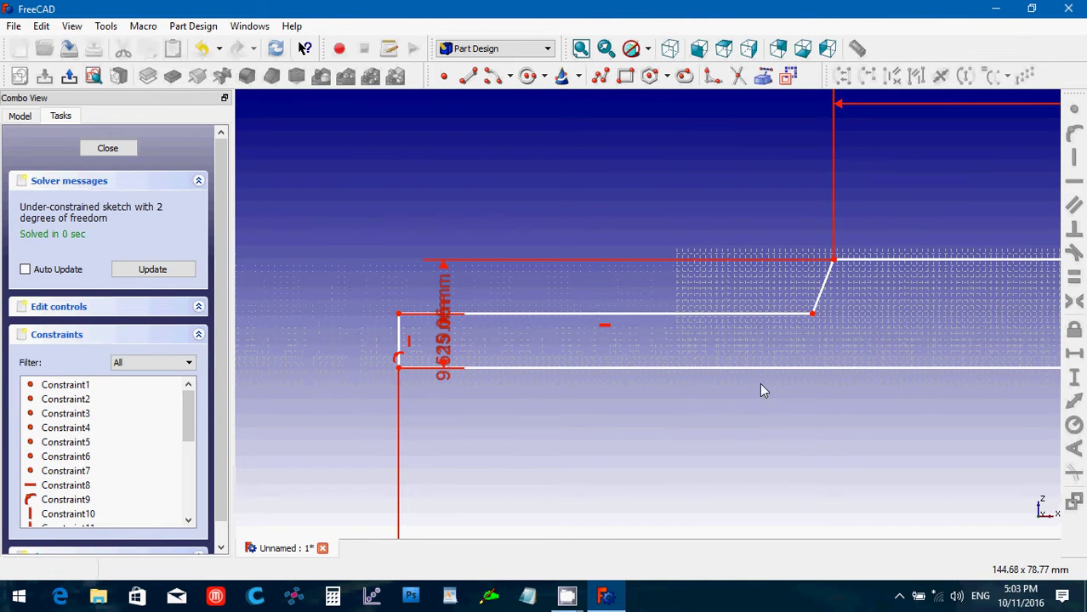
click(823, 288)
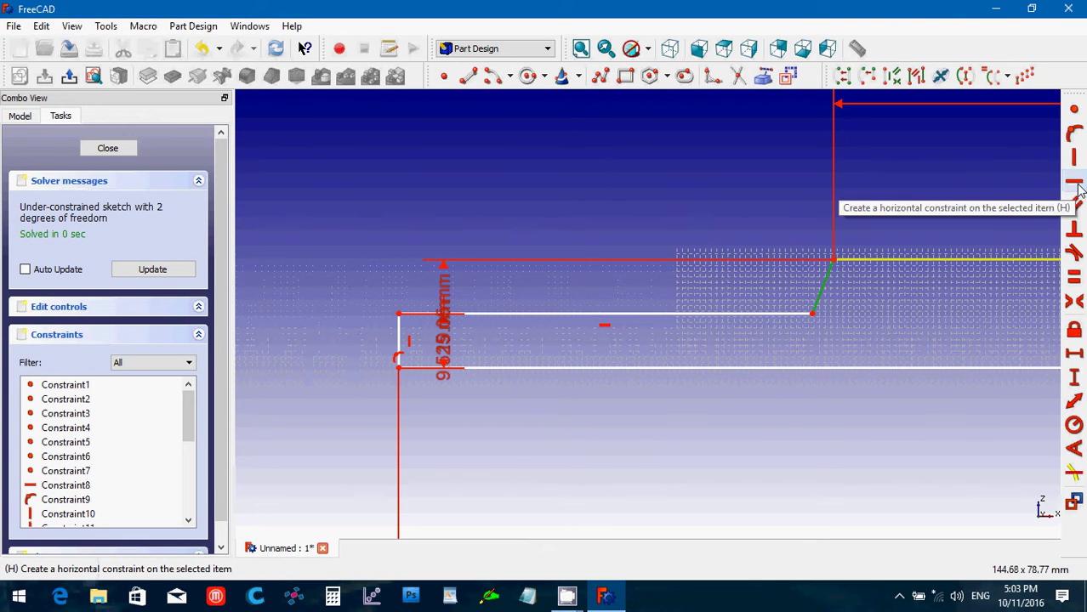
click(1074, 156)
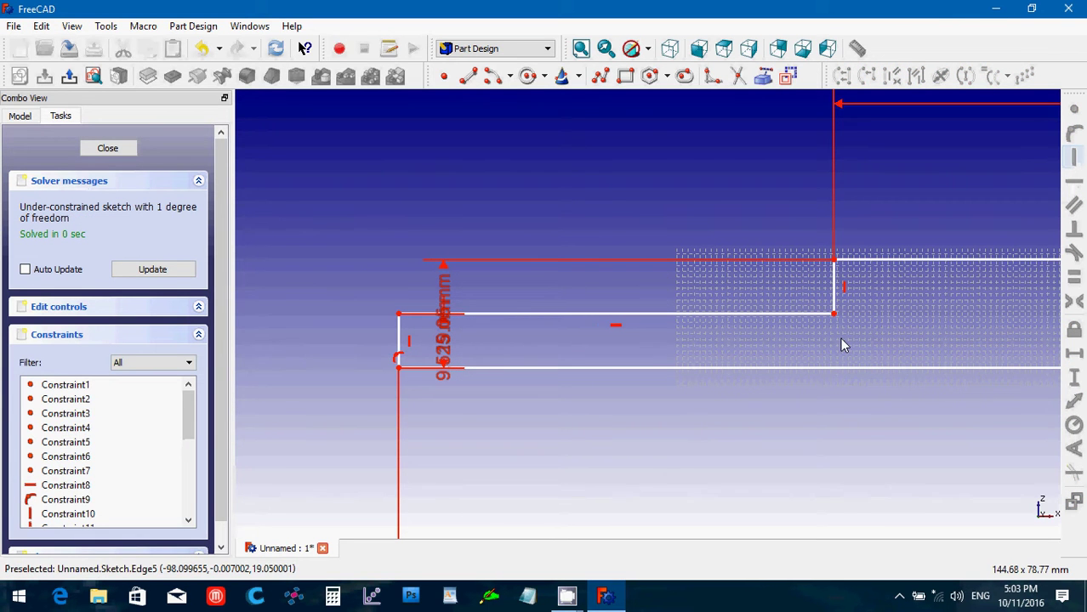
key(ctrl+plus)
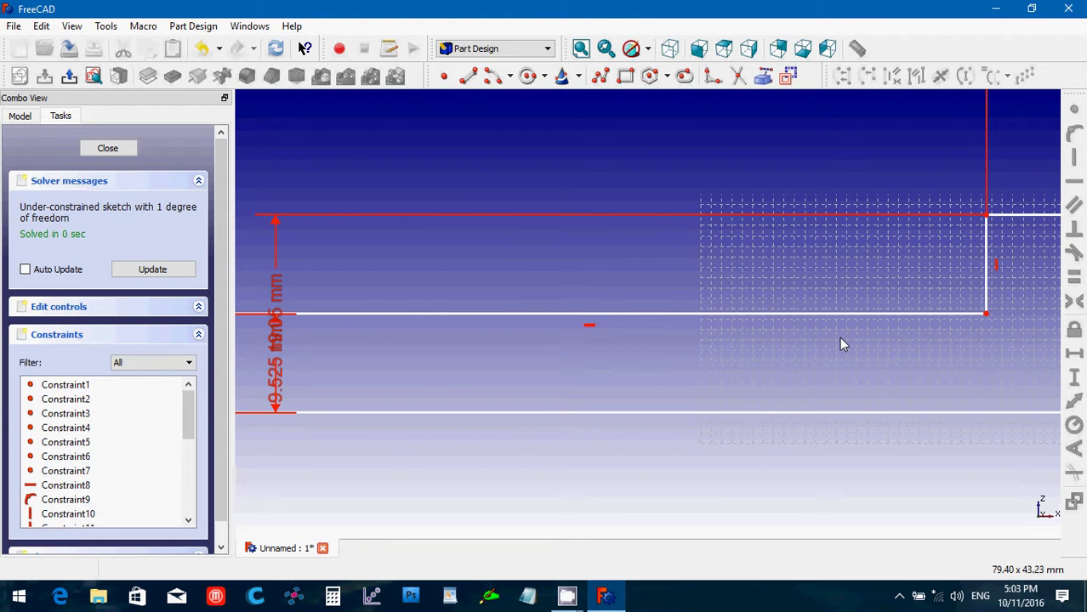
key(Right)
key(Right)
key(Right)
key(Right)
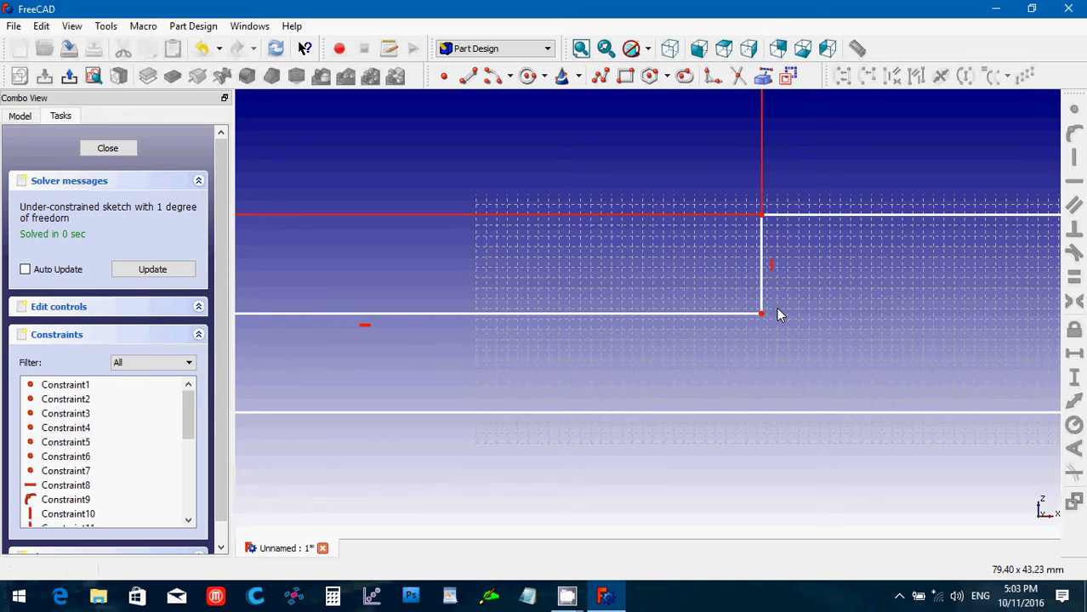
Step: Fillet the inner left step corner and set the arc's radius to 8 mm
click(713, 83)
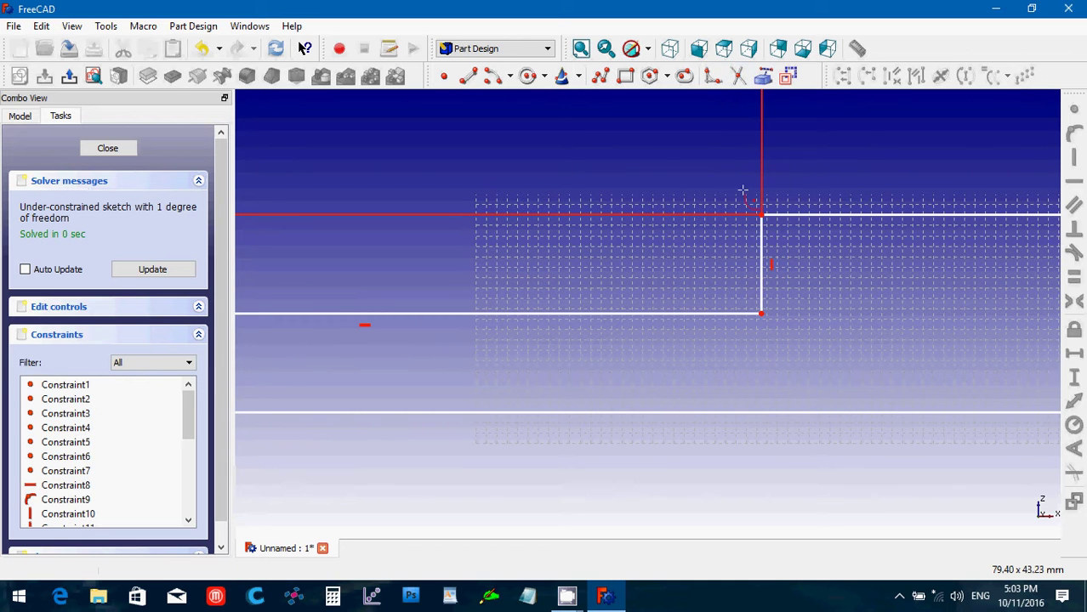
click(761, 314)
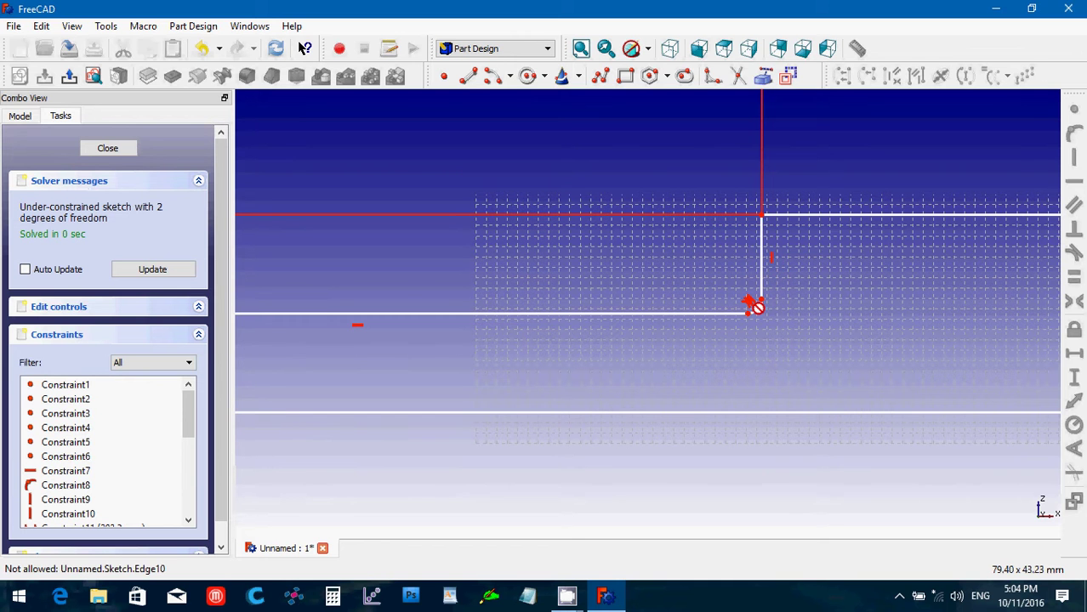
click(757, 313)
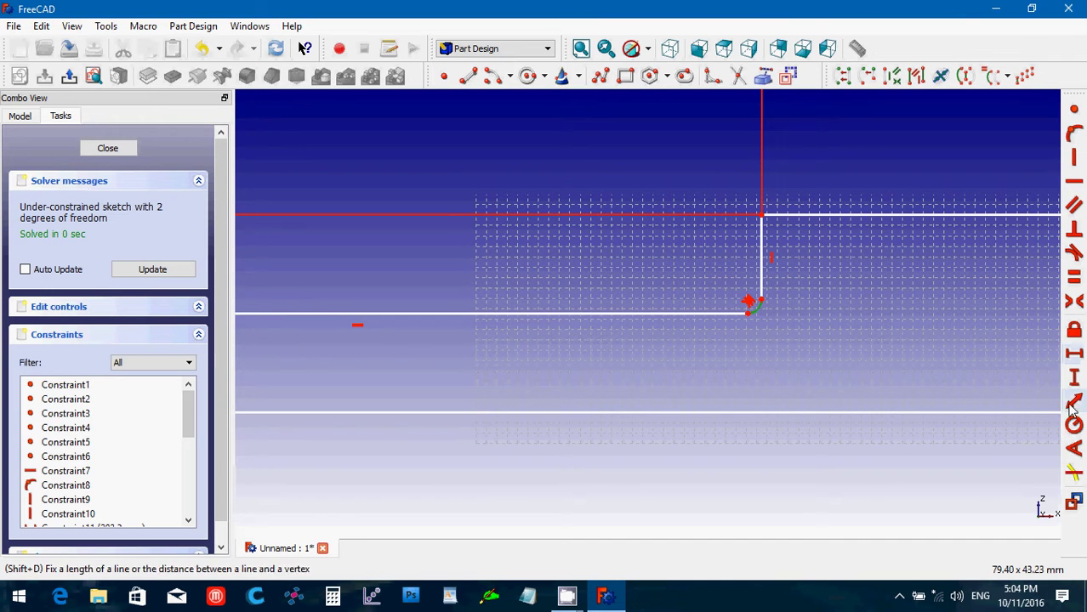
click(1071, 430)
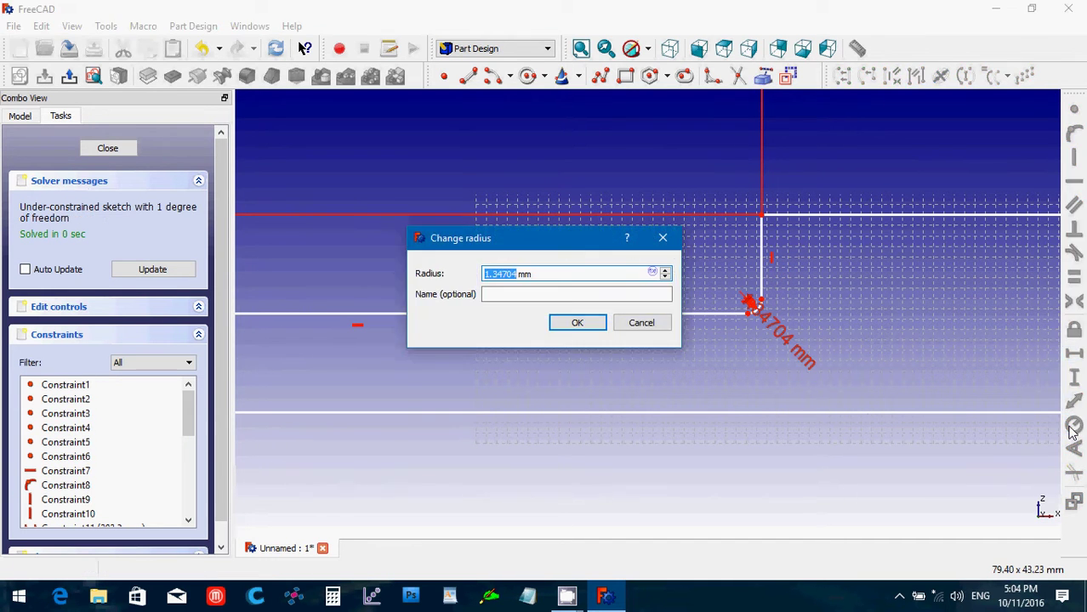
text(8)
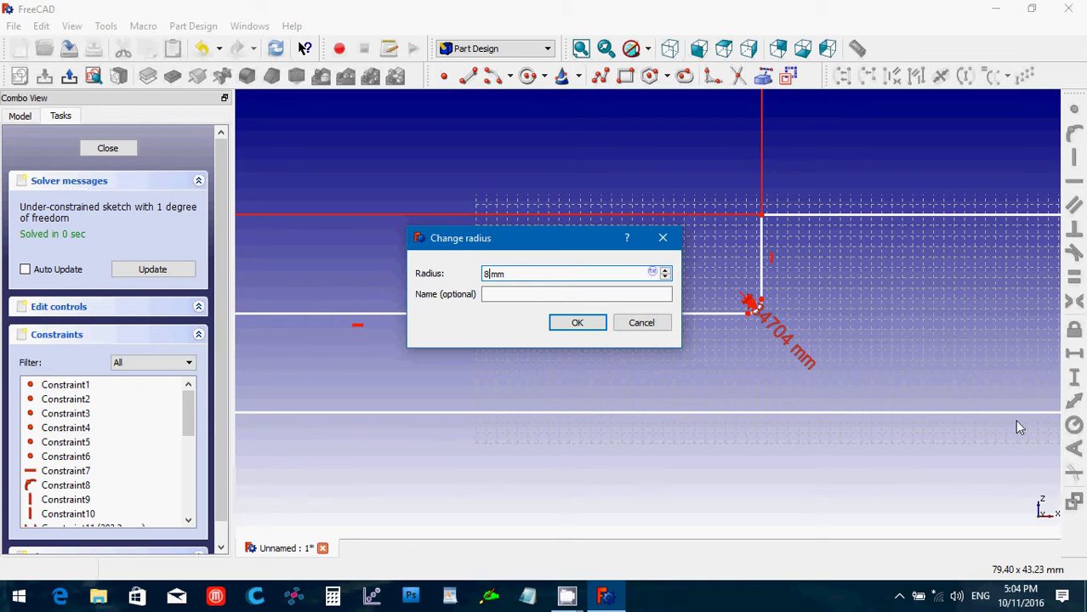
click(578, 324)
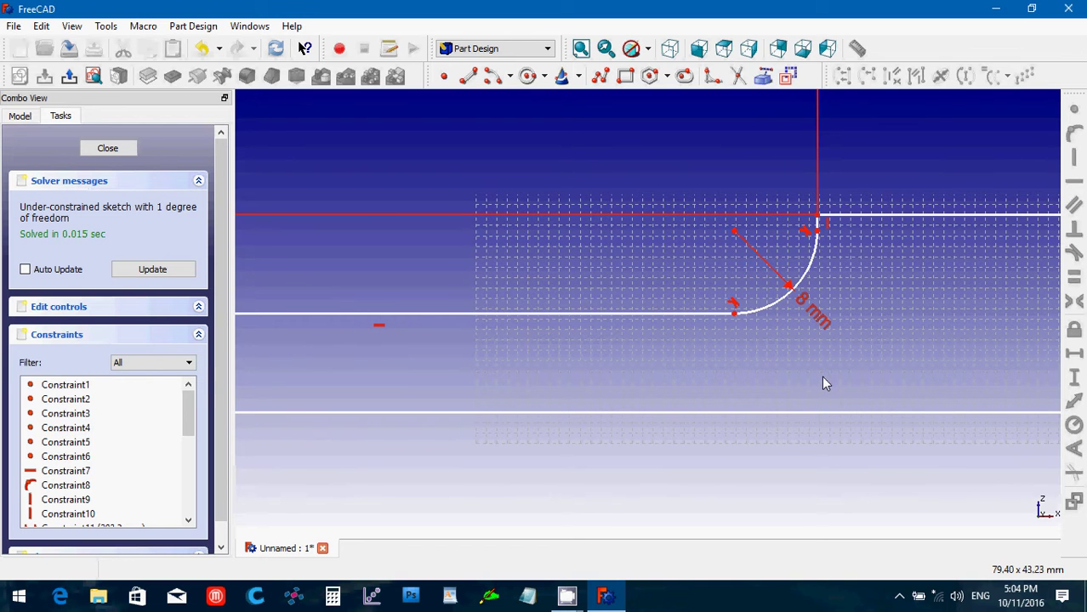
Step: Zoom out and pan to show the full profile with its 381 mm overall length
scroll(826, 389, down, 3)
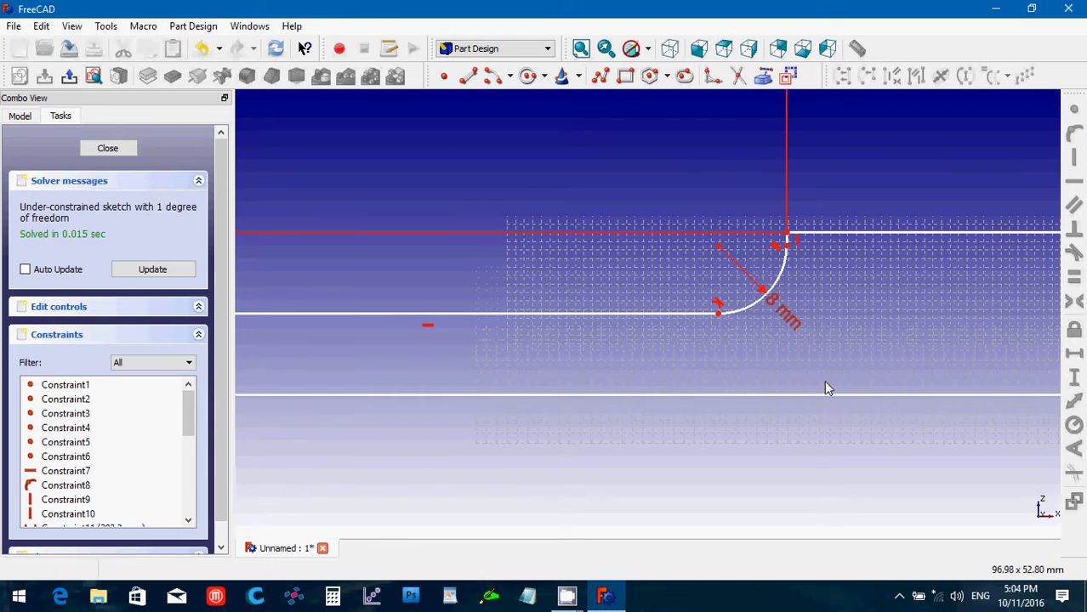
scroll(814, 437, down, 2)
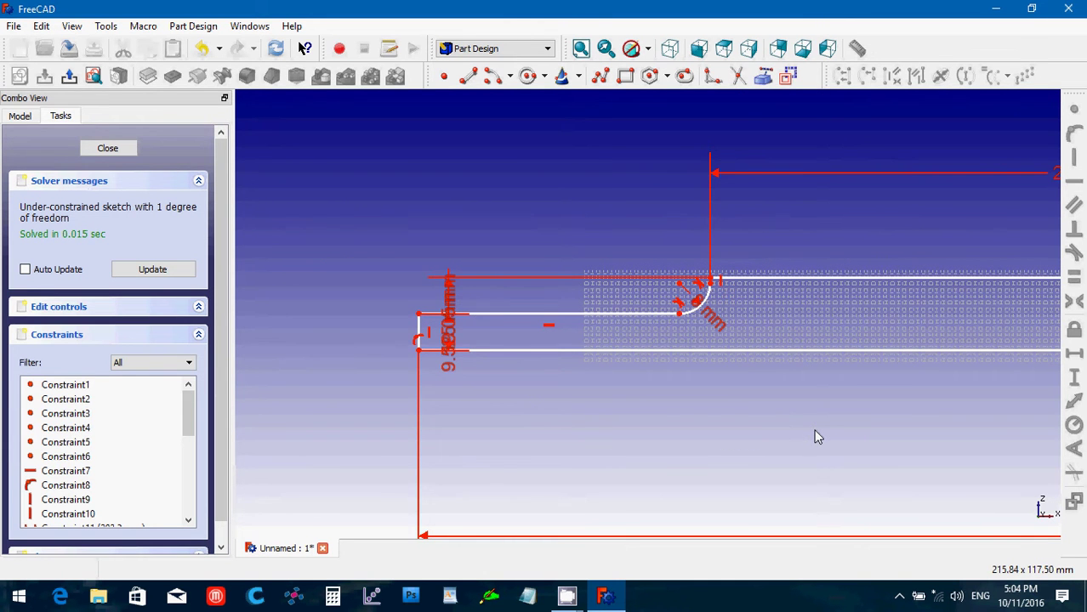
scroll(814, 436, down, 2)
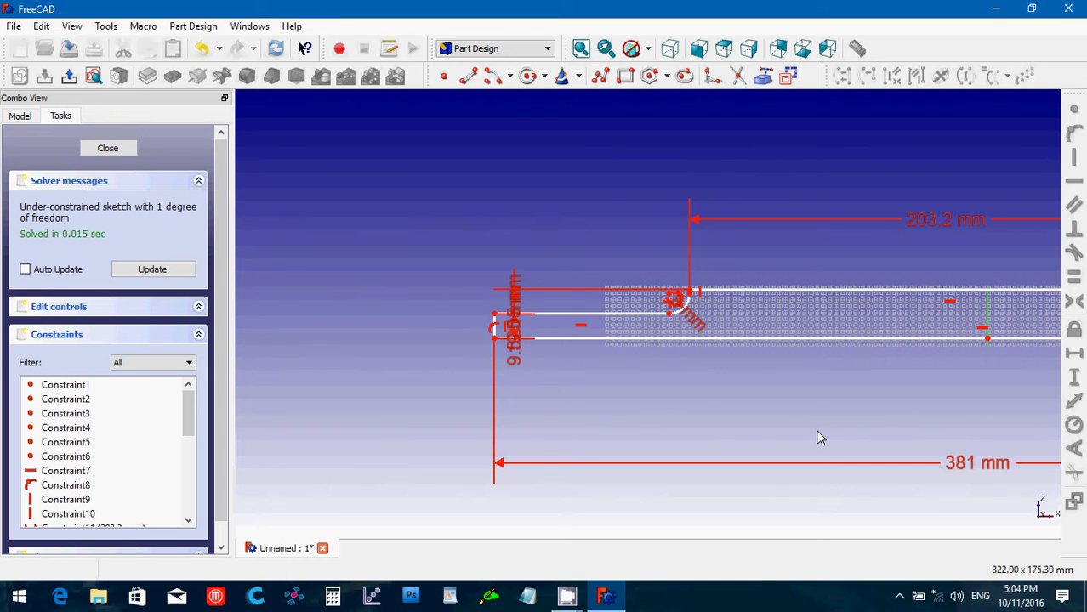
key(Left)
key(Right)
key(Right)
key(Right)
key(Right)
key(Right)
key(Right)
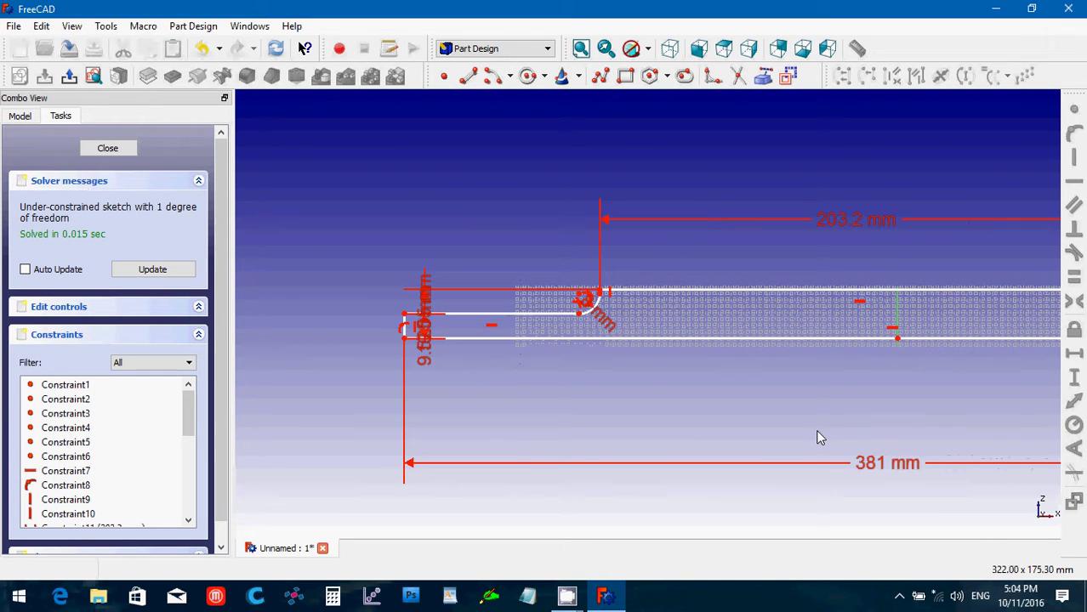
scroll(817, 435, down, 3)
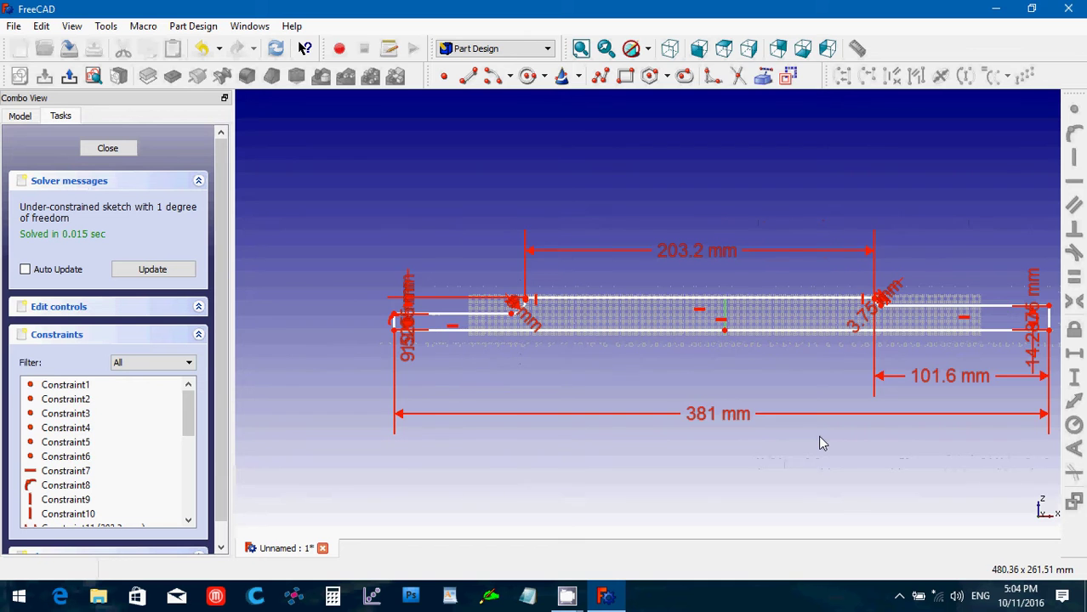
scroll(818, 435, up, 1)
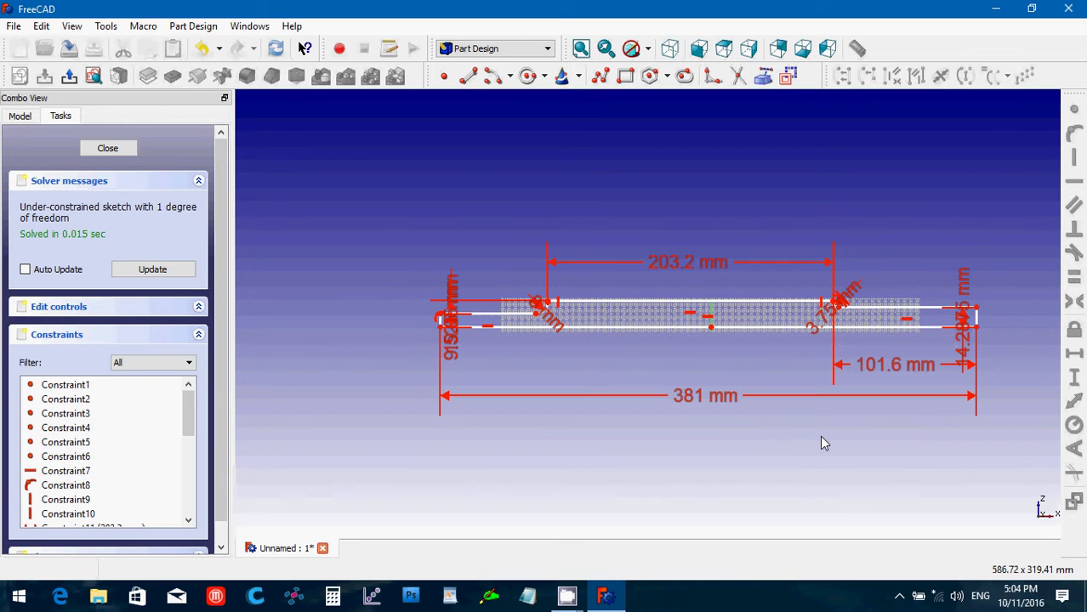
Step: Close the sketch, cancel a trial Revolution, and select Sketch in the Model tree
click(95, 150)
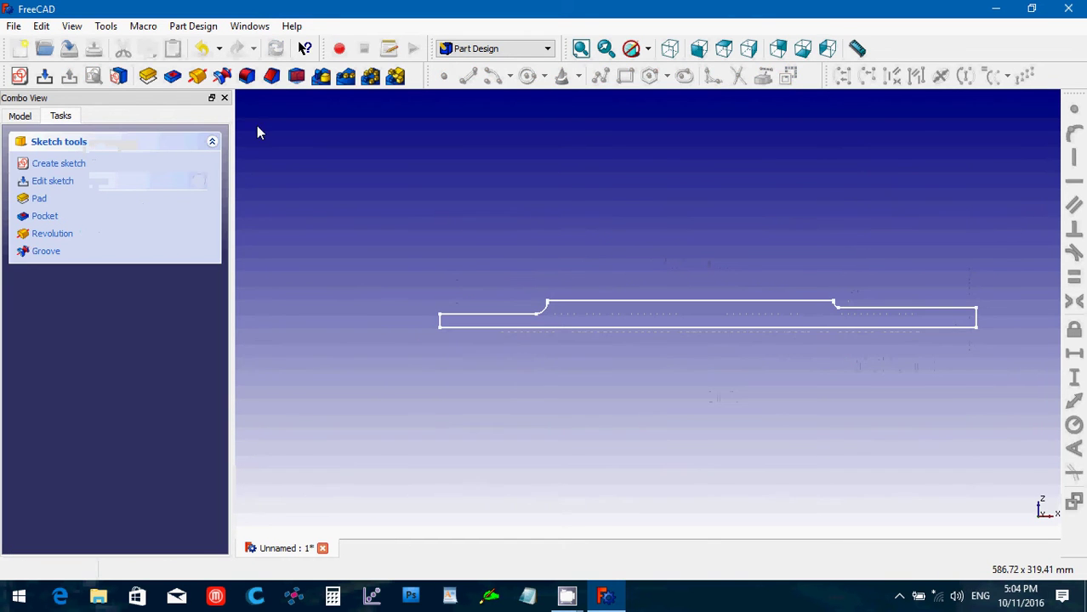
click(201, 80)
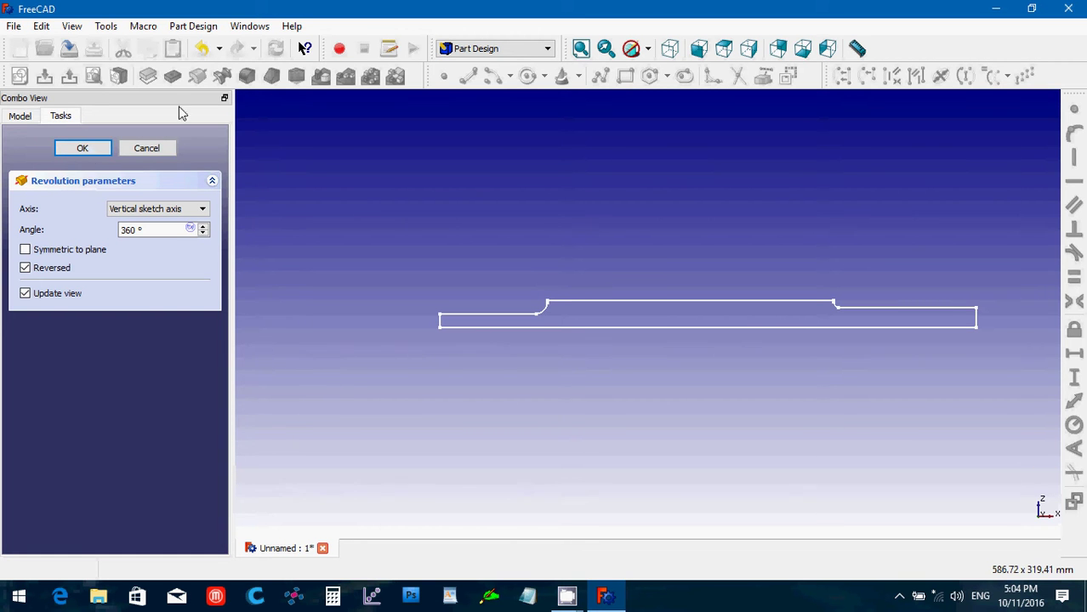
click(147, 149)
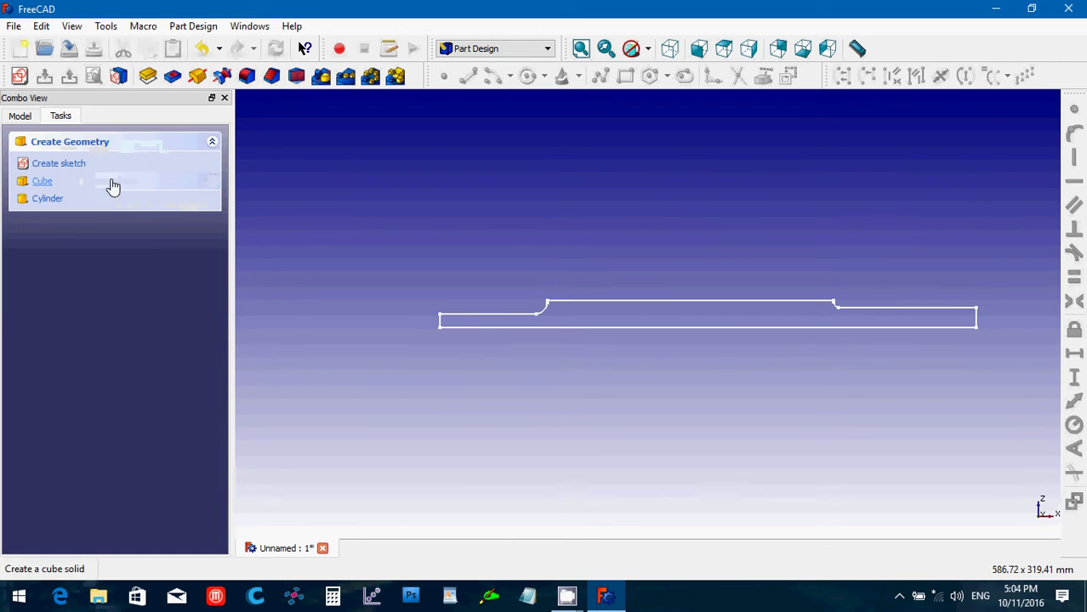
click(20, 119)
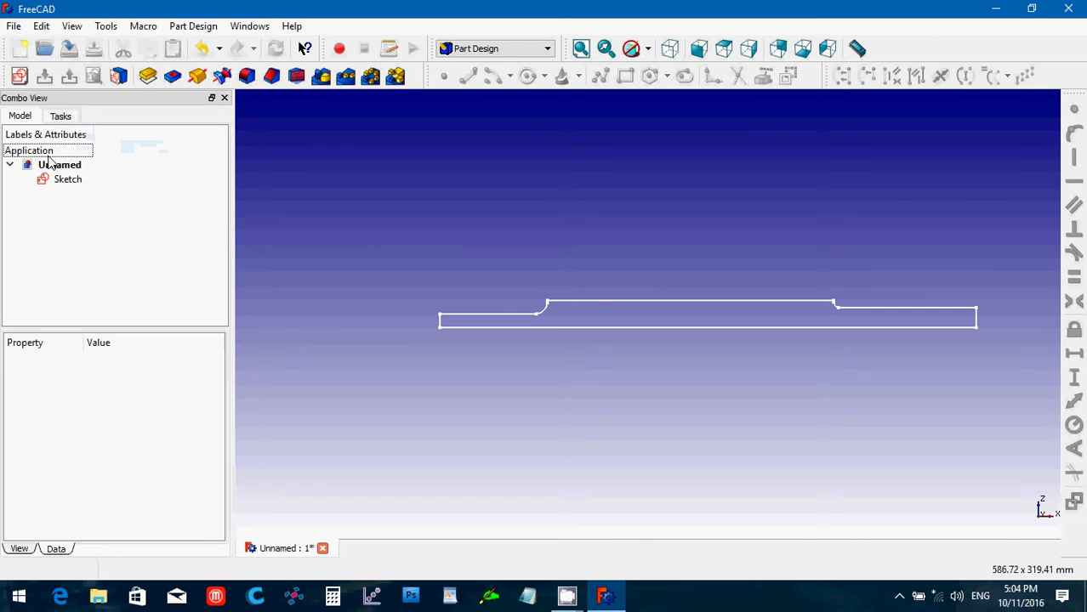
click(61, 178)
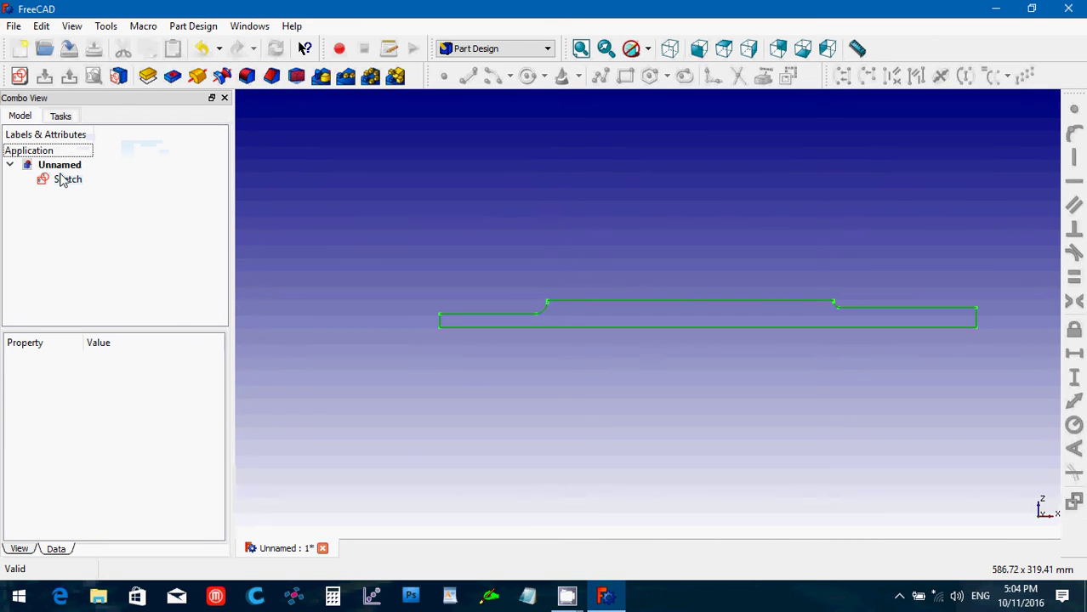
Step: Run Validate sketch: fix the 4 missing coincidences, then confirm no invalid constraints
click(183, 26)
click(242, 155)
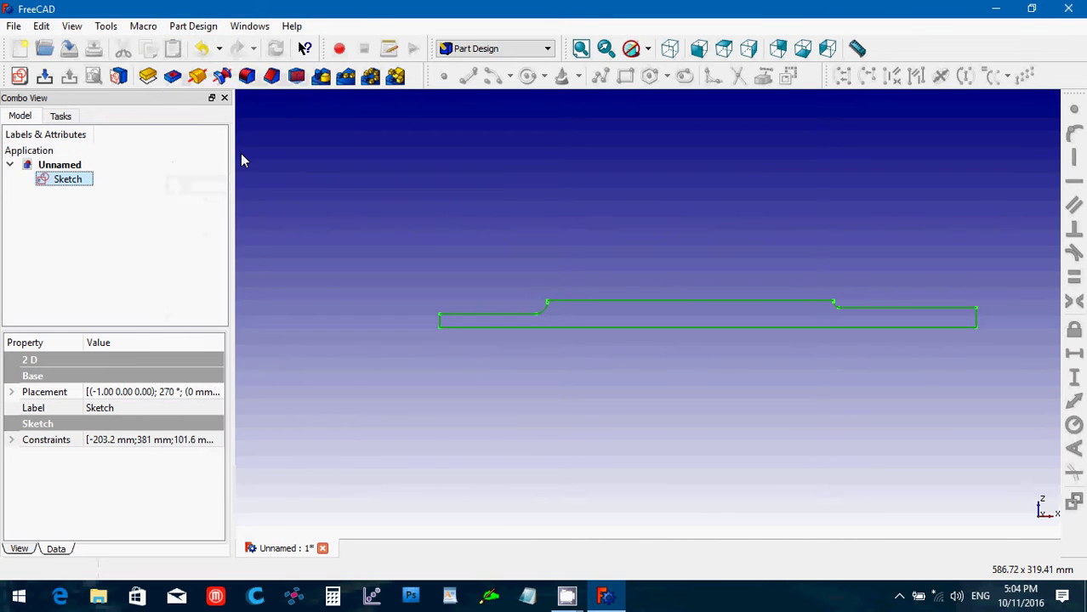
click(80, 247)
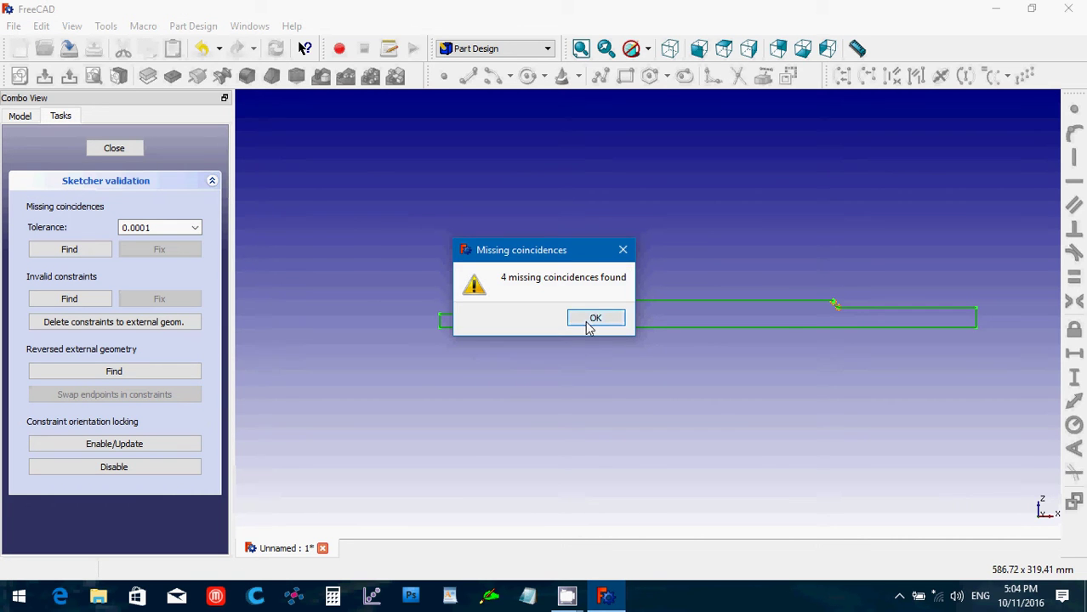
click(591, 323)
click(157, 251)
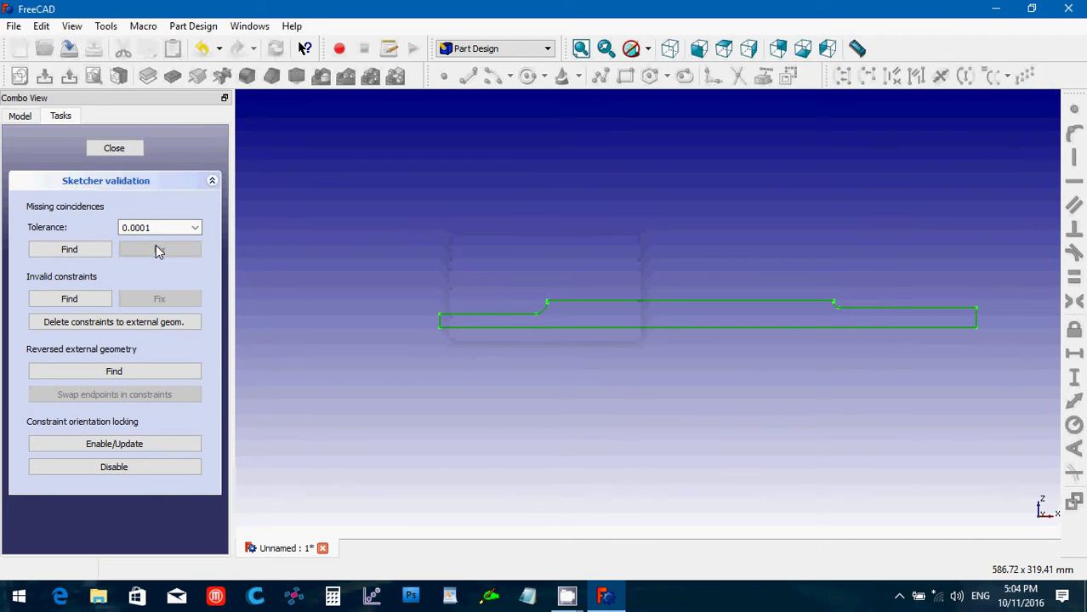
click(83, 300)
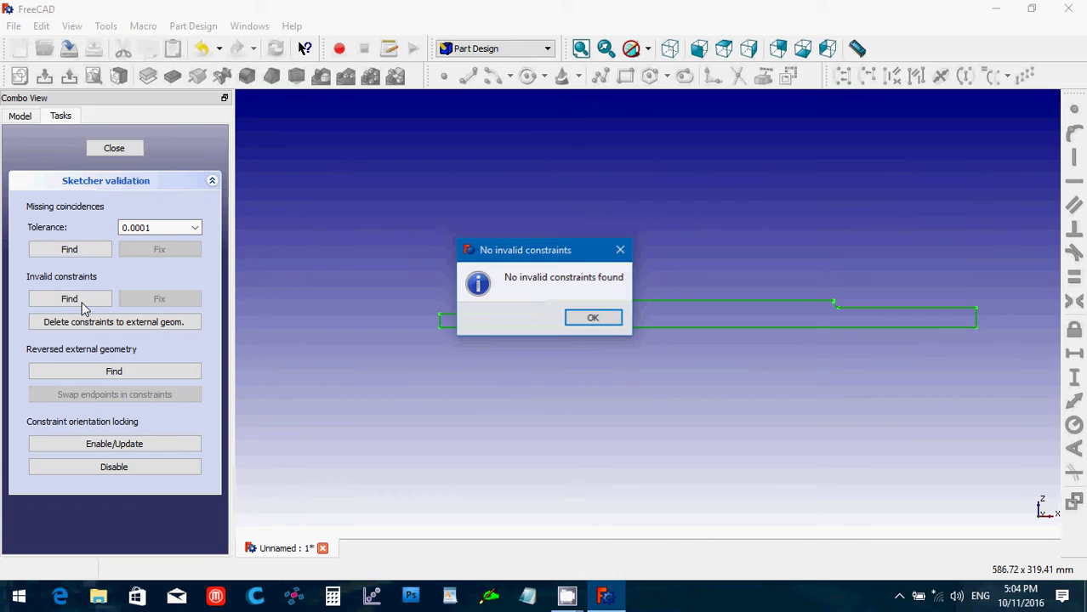
click(596, 321)
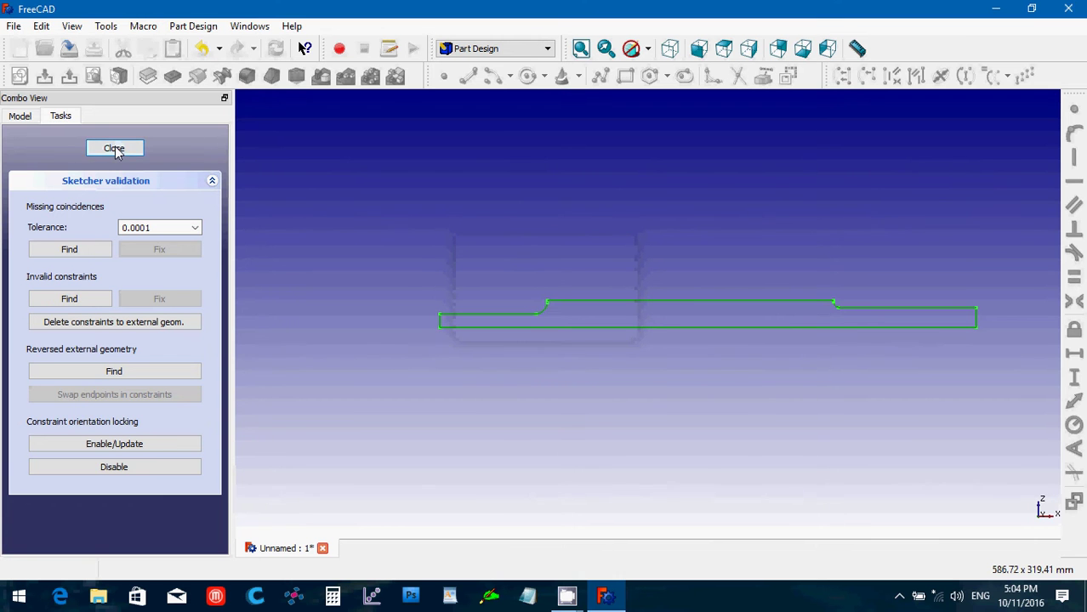
click(114, 148)
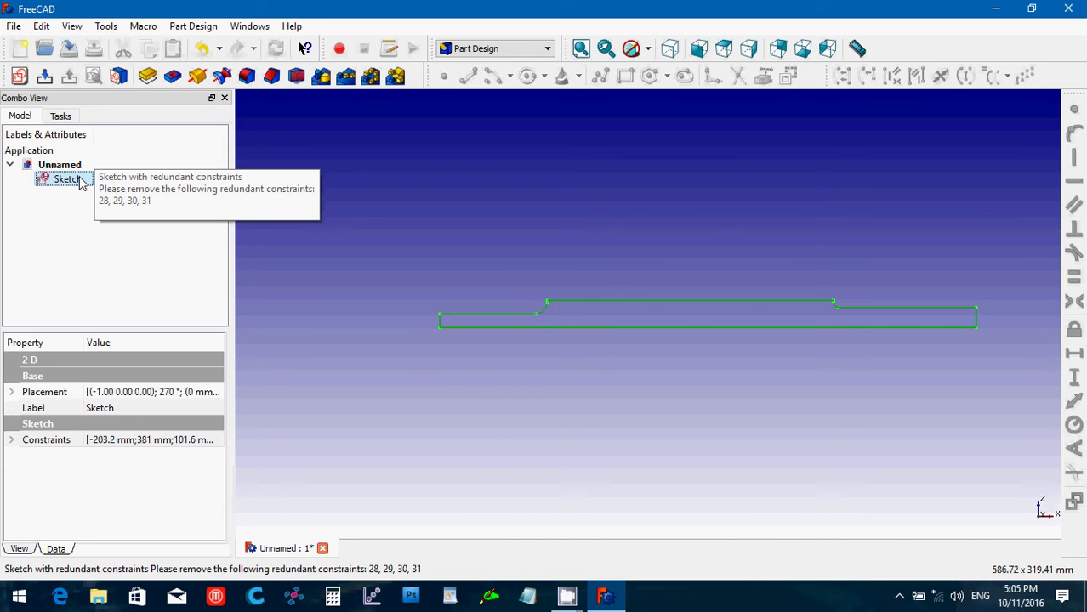
Step: Reopen the Sketch, delete redundant constraints 28–31, recompute and close editing
double_click(80, 181)
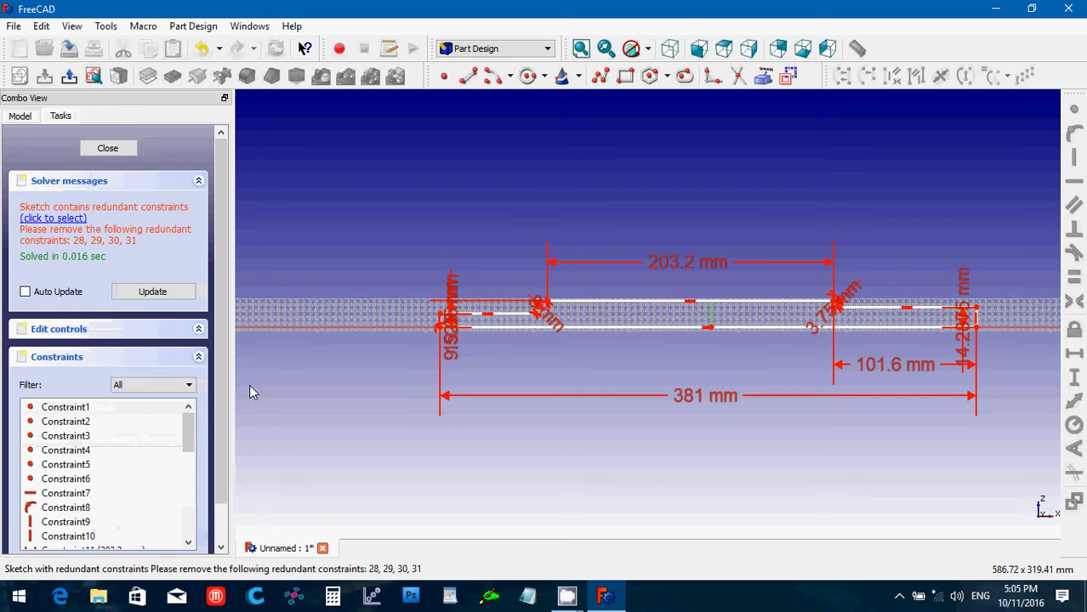
scroll(119, 511, down, 7)
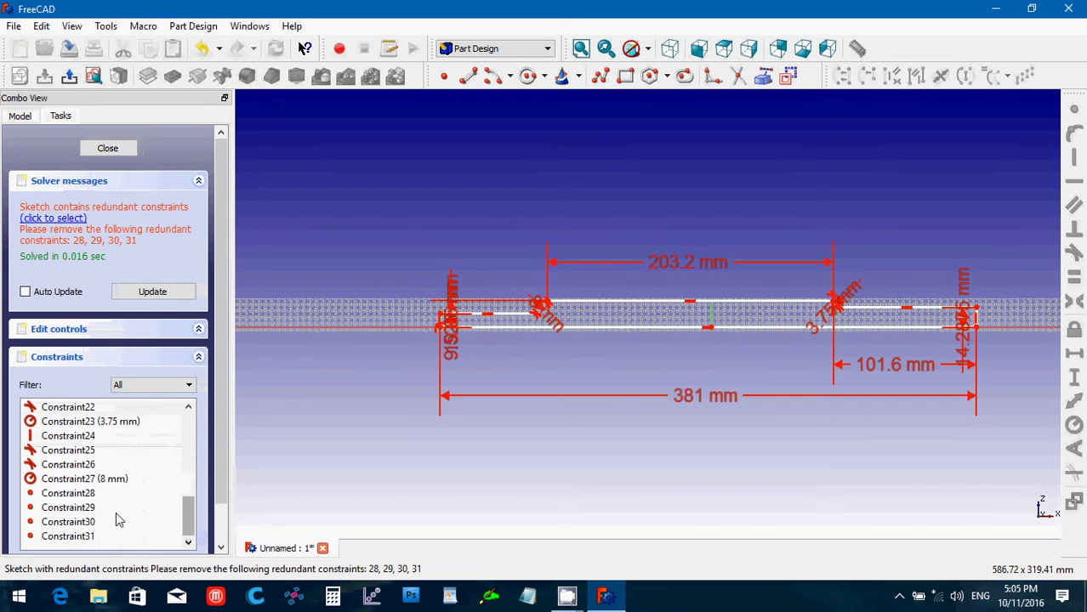
drag(116, 538, 67, 493)
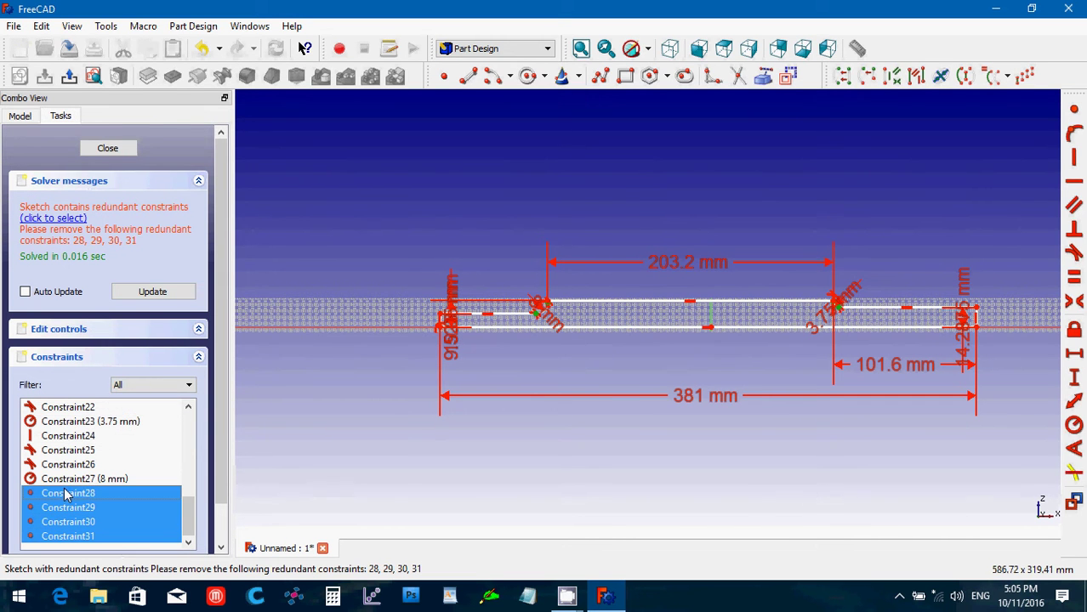
key(Delete)
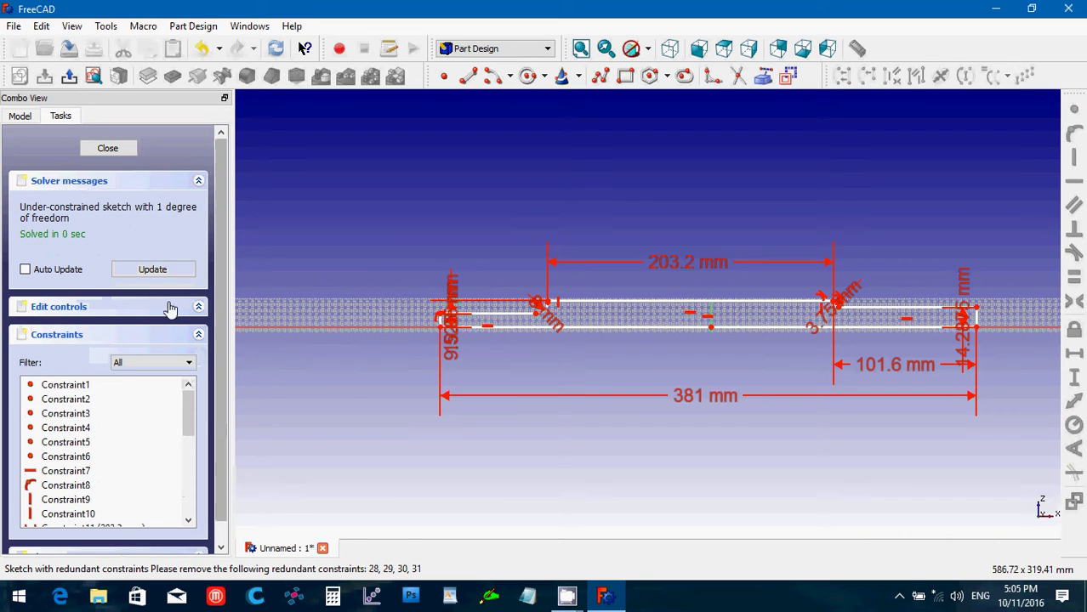
click(159, 272)
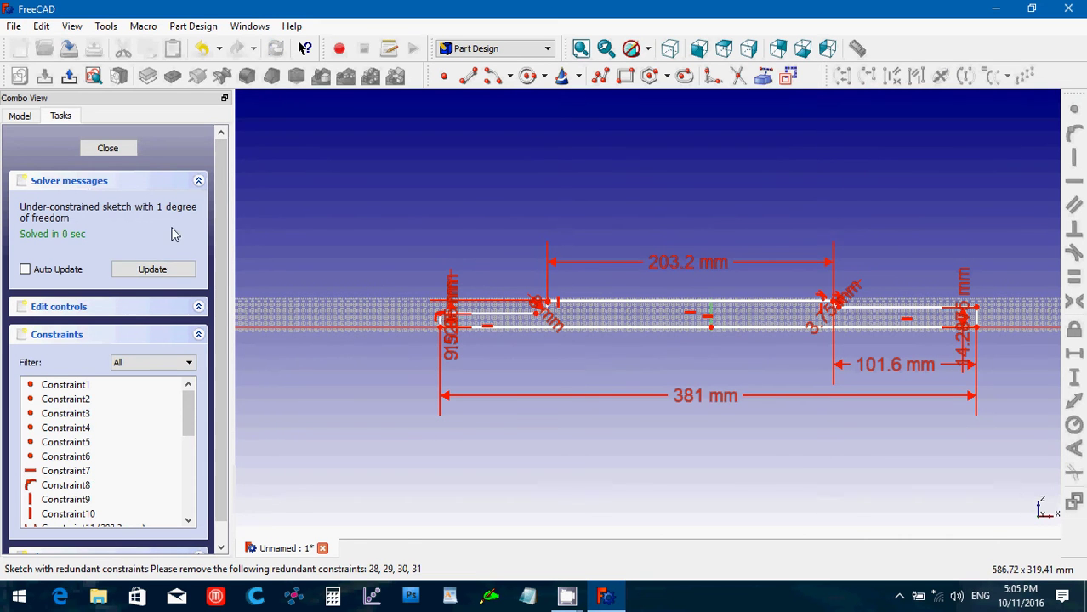
click(121, 148)
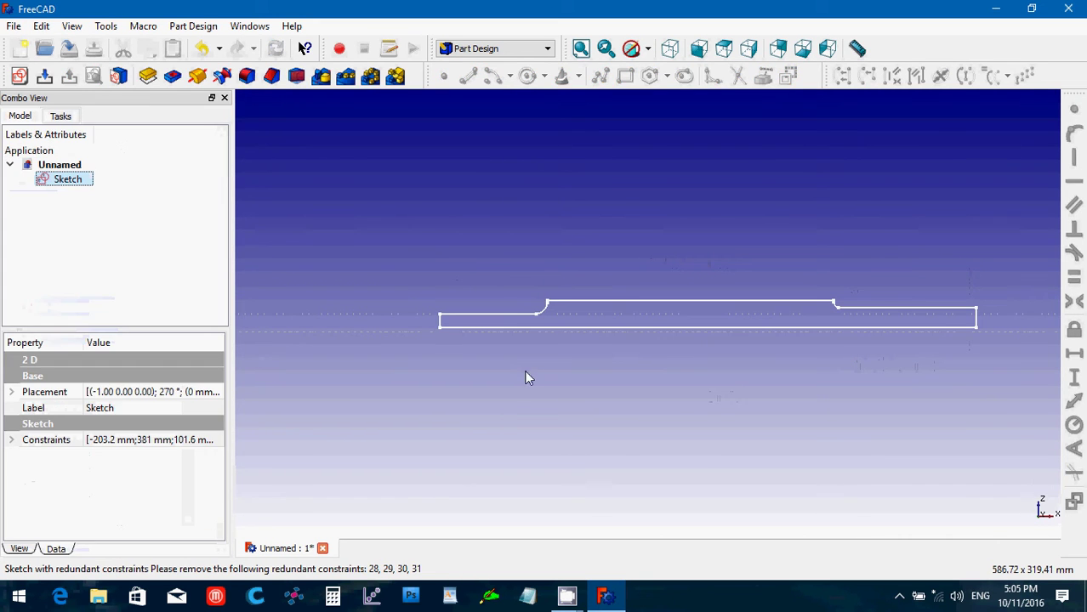
Step: Reopen the shaft profile Sketch for editing and zoom around the profile
double_click(72, 181)
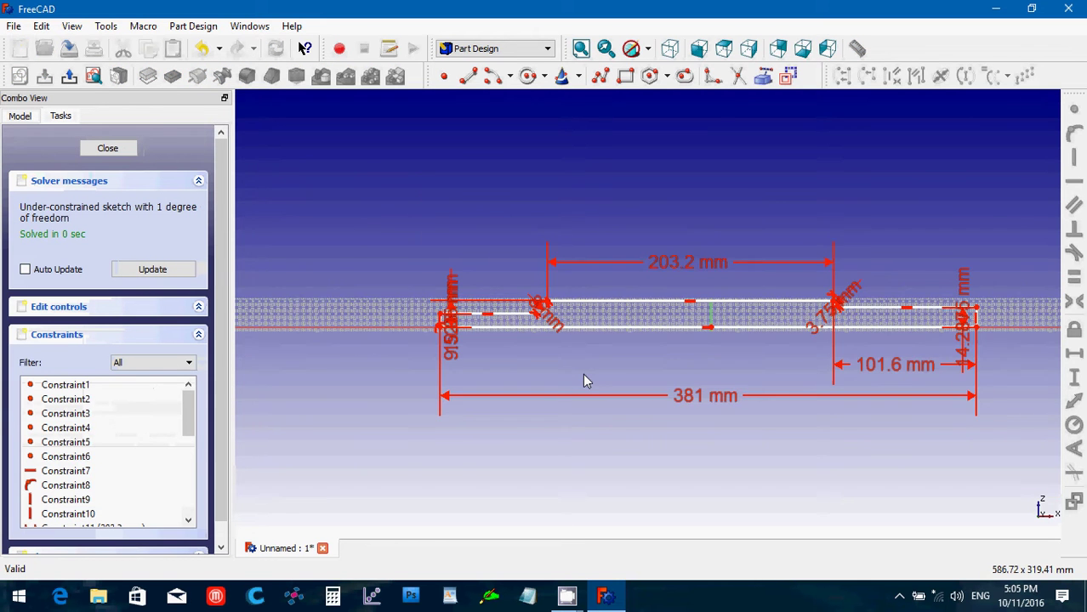
scroll(582, 374, down, 4)
scroll(582, 383, down, 2)
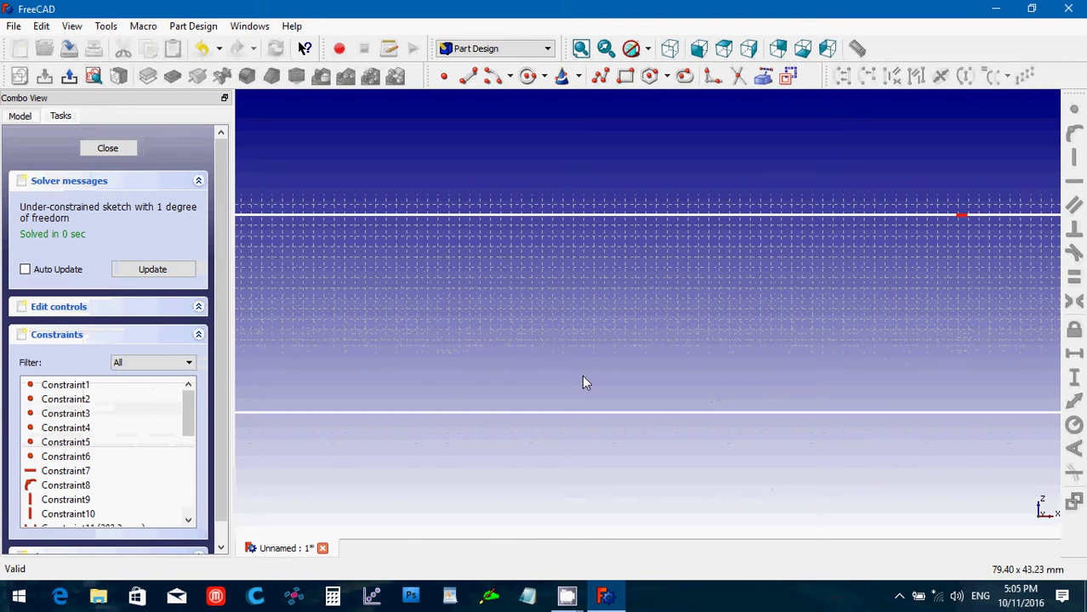
scroll(582, 383, down, 2)
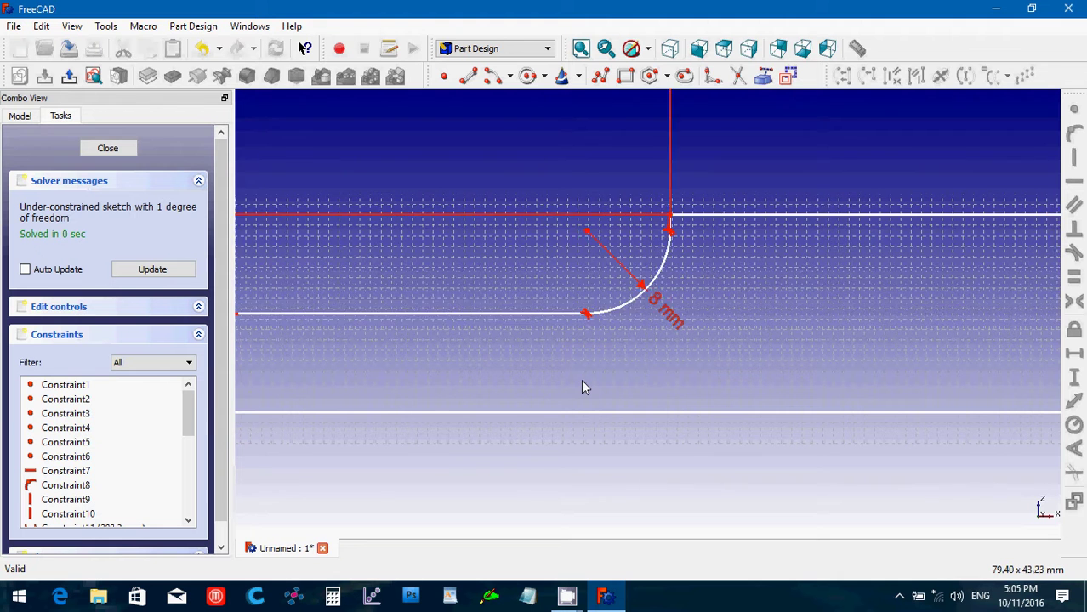
scroll(581, 379, left, 4)
scroll(581, 379, right, 3)
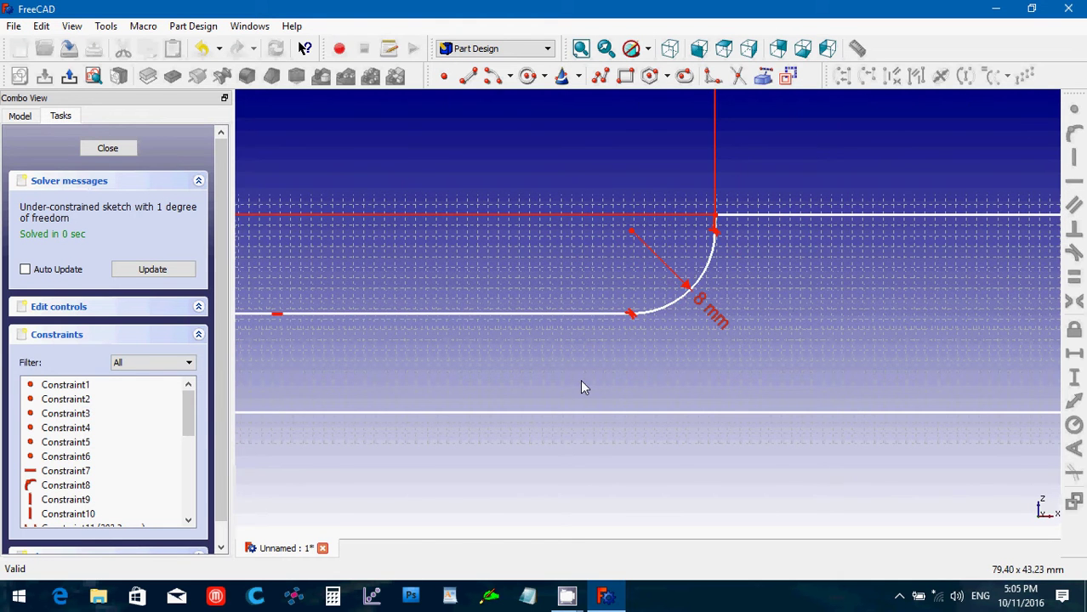
scroll(581, 387, down, 2)
scroll(581, 387, up, 2)
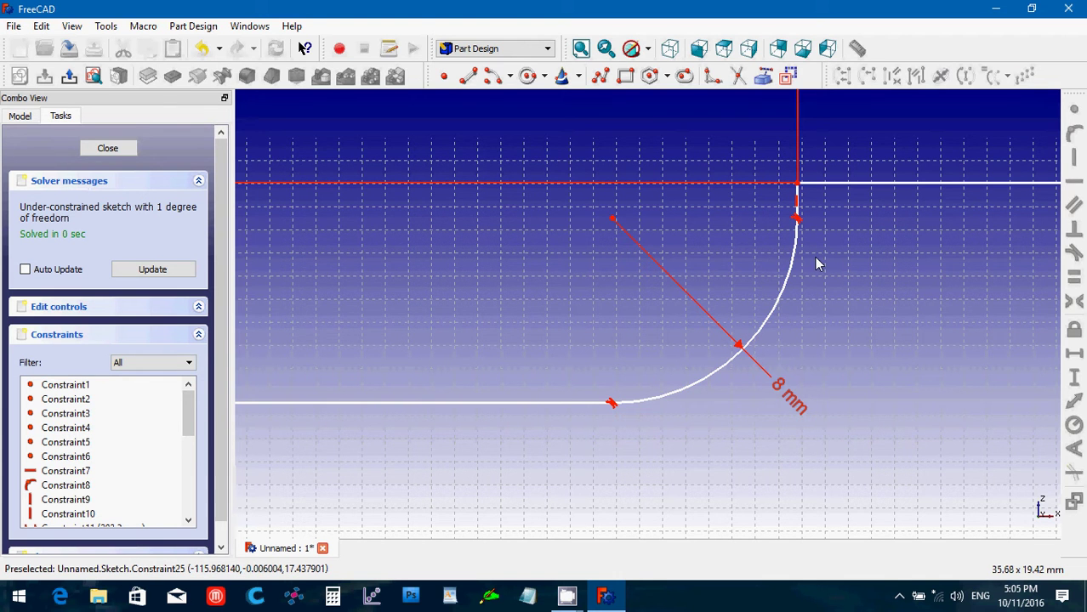
Step: Pan and zoom along the profile to check the 3.75 mm fillet and overall dimensions
key(Right)
key(ctrl+minus)
key(ctrl+minus)
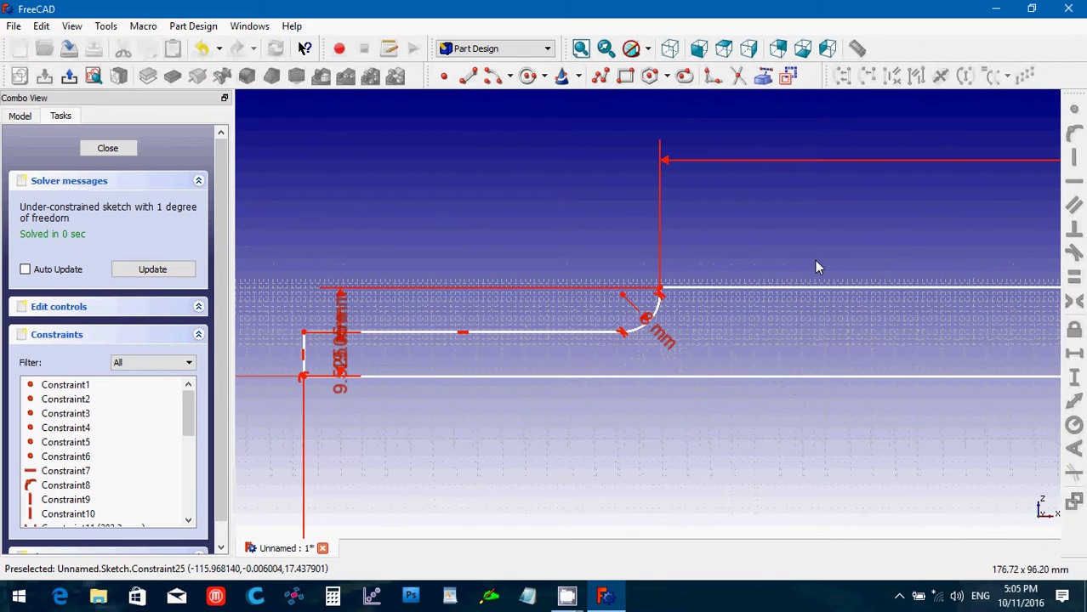
key(Right)
key(Right)
key(Right)
key(Right)
key(Right)
key(Right)
key(Right)
key(Right)
key(Right)
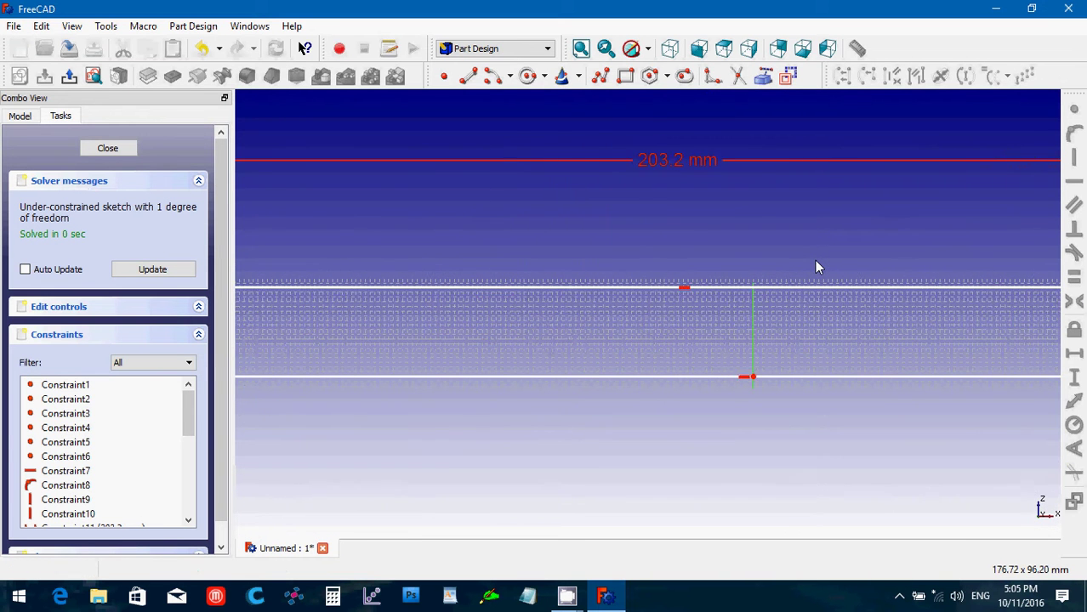
key(Right)
key(Right)
key(Right)
key(Right)
key(Right)
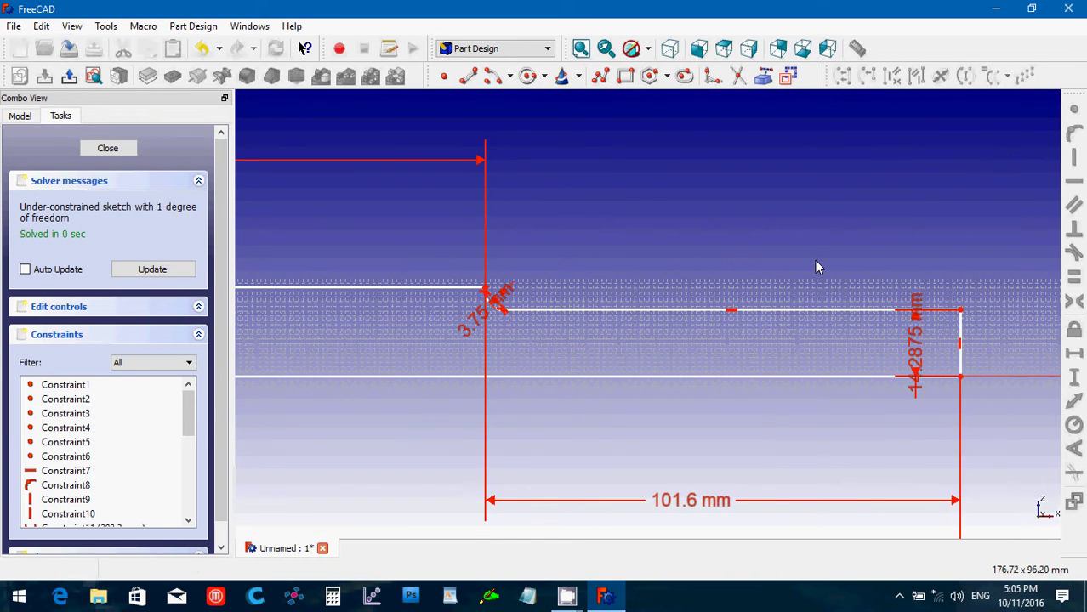
key(Left)
key(Left)
key(ctrl+plus)
key(ctrl+plus)
key(ctrl+plus)
key(ctrl+plus)
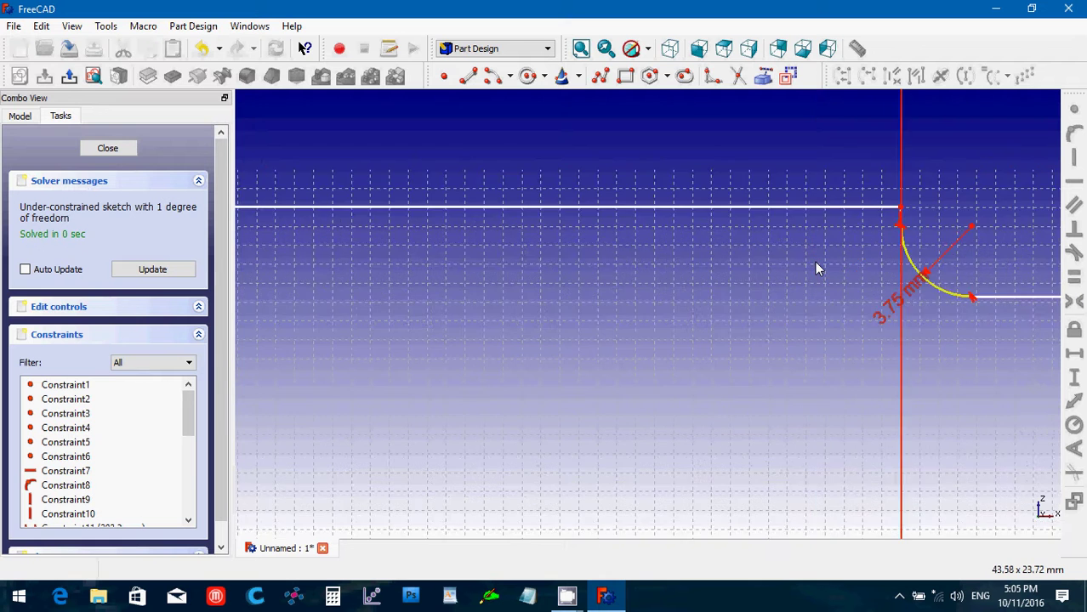
key(Right)
key(Right)
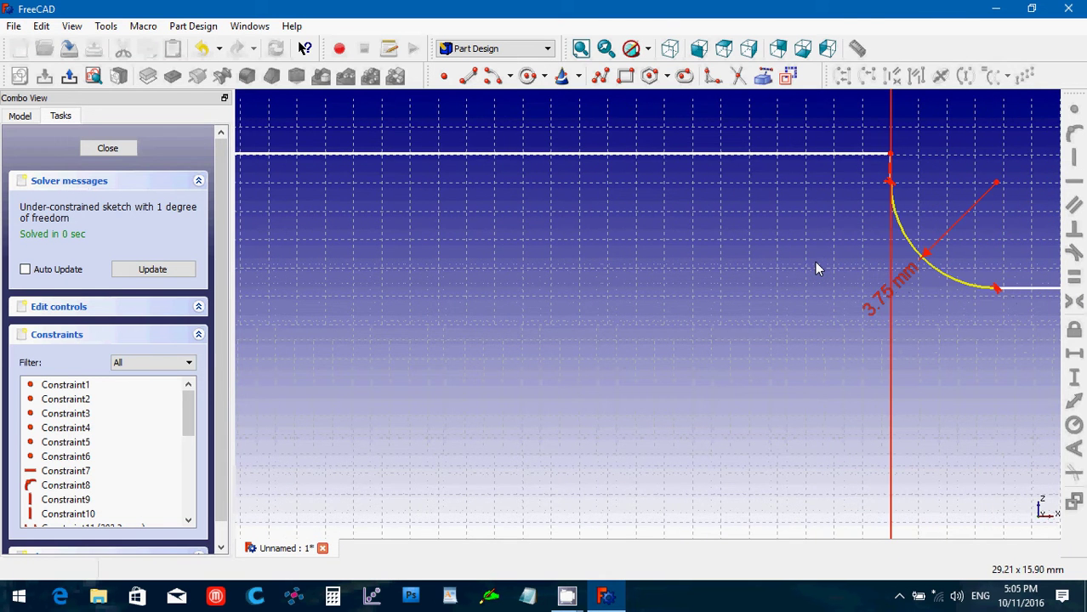
key(ctrl+minus)
key(ctrl+minus)
key(ctrl+minus)
key(ctrl+minus)
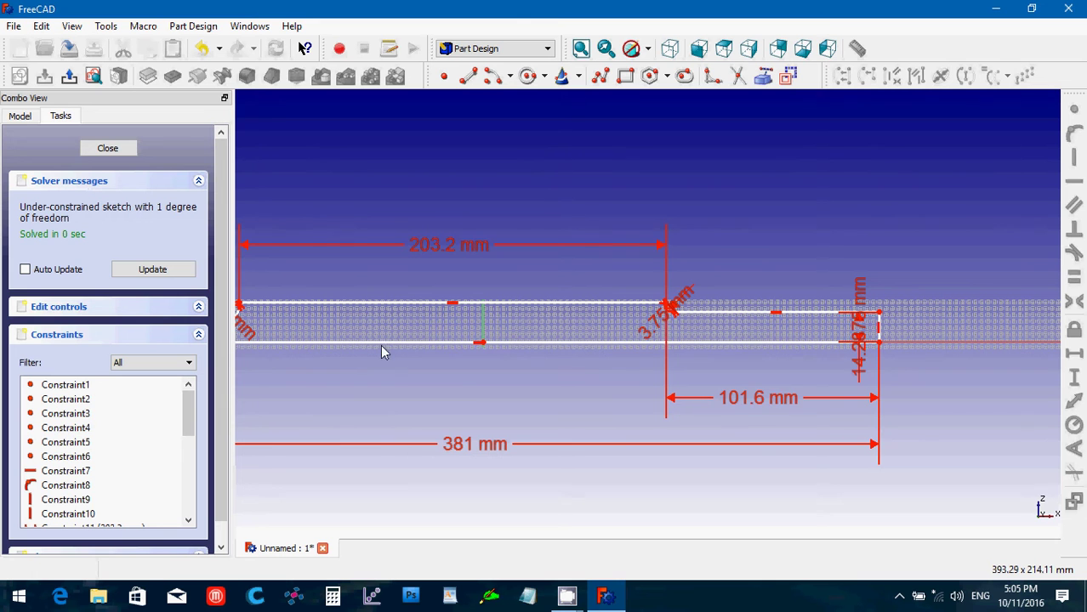
key(Right)
key(Left)
key(Left)
key(Left)
key(Left)
key(Left)
key(Left)
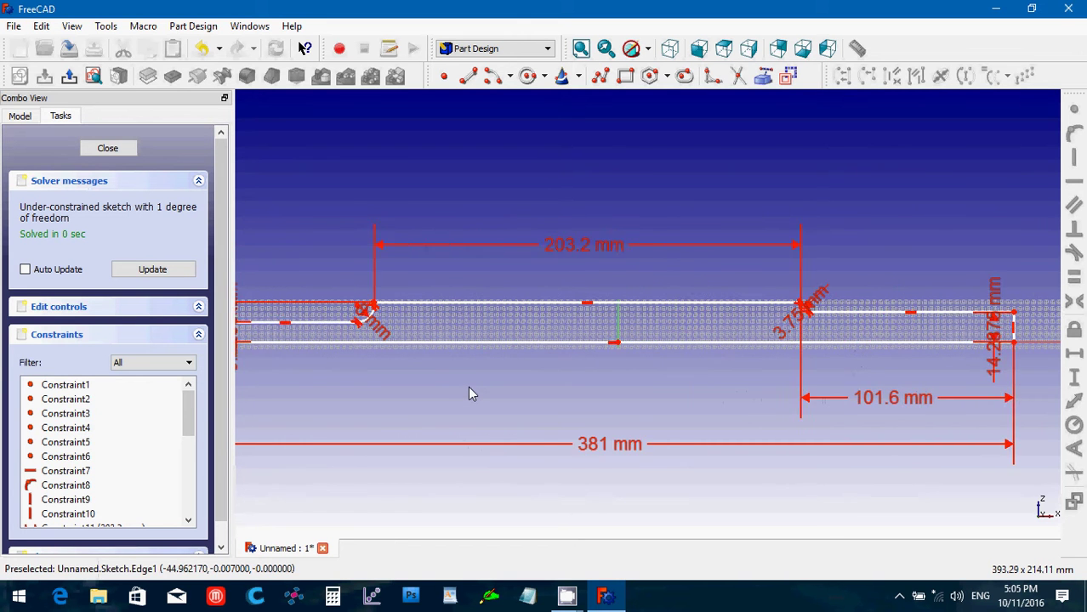
Step: Close the sketch and create a Revolution from it, aiming for the horizontal sketch axis
click(108, 148)
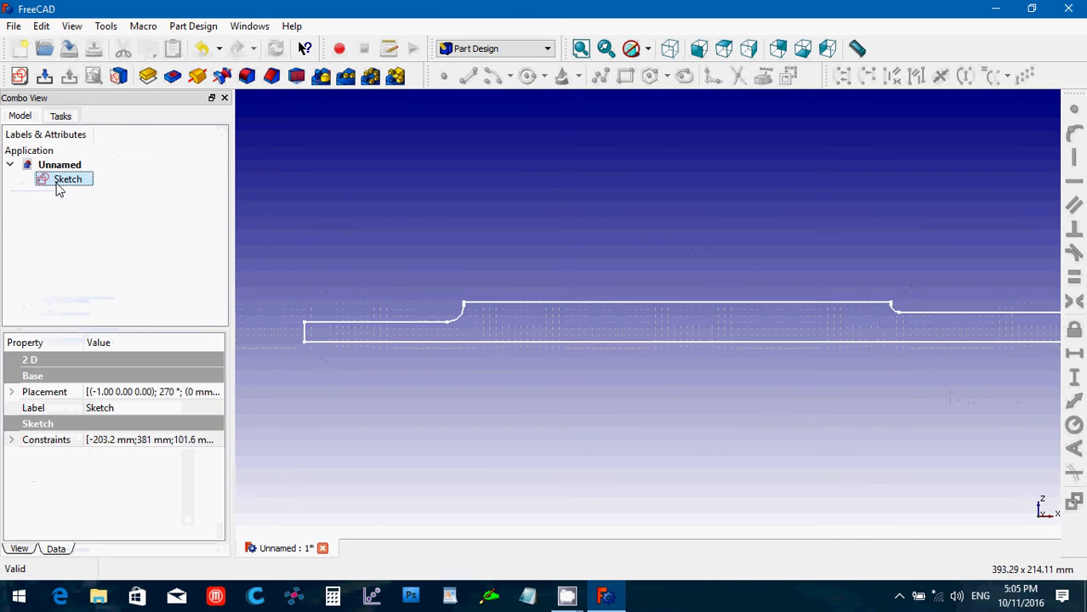
click(197, 77)
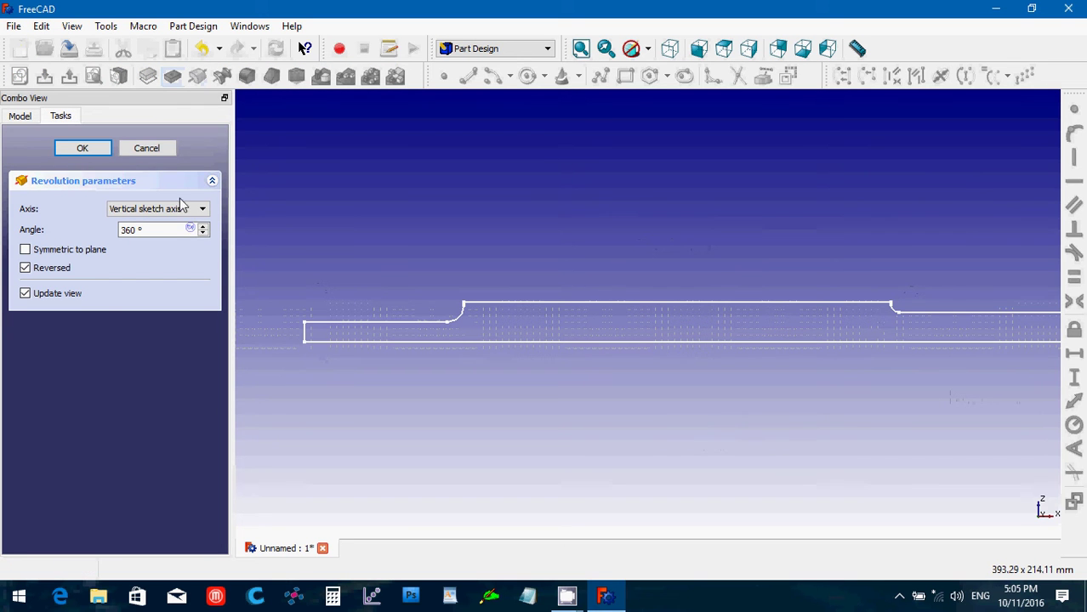
click(186, 213)
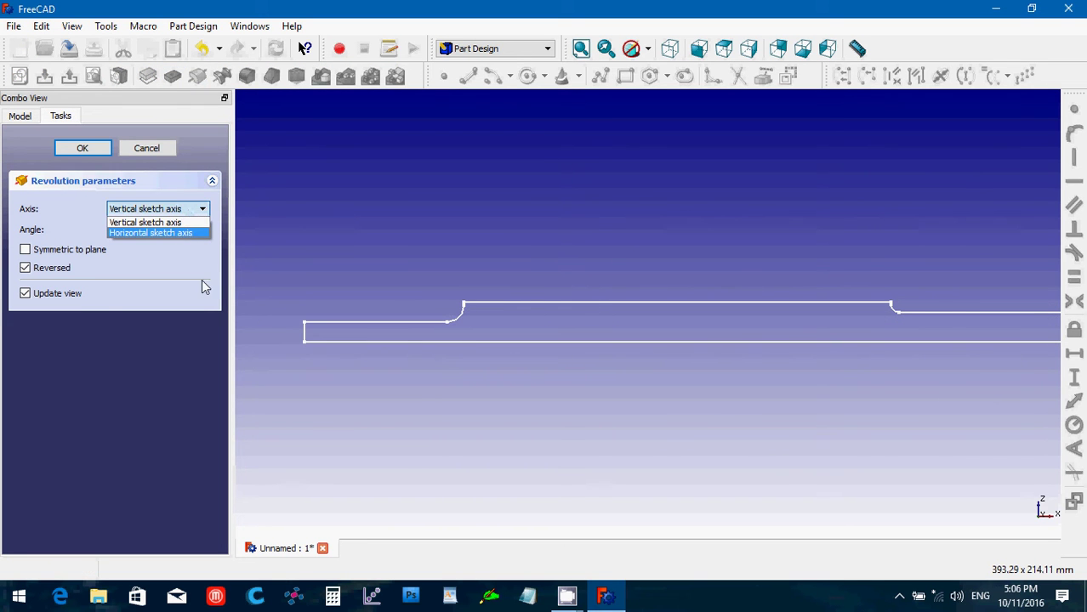
click(150, 232)
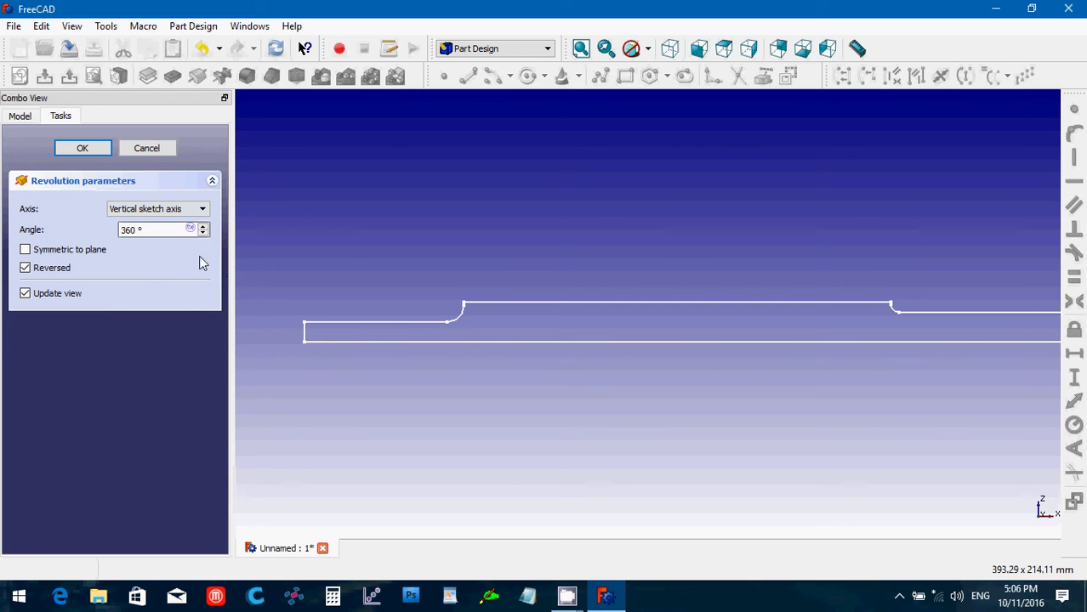
click(84, 149)
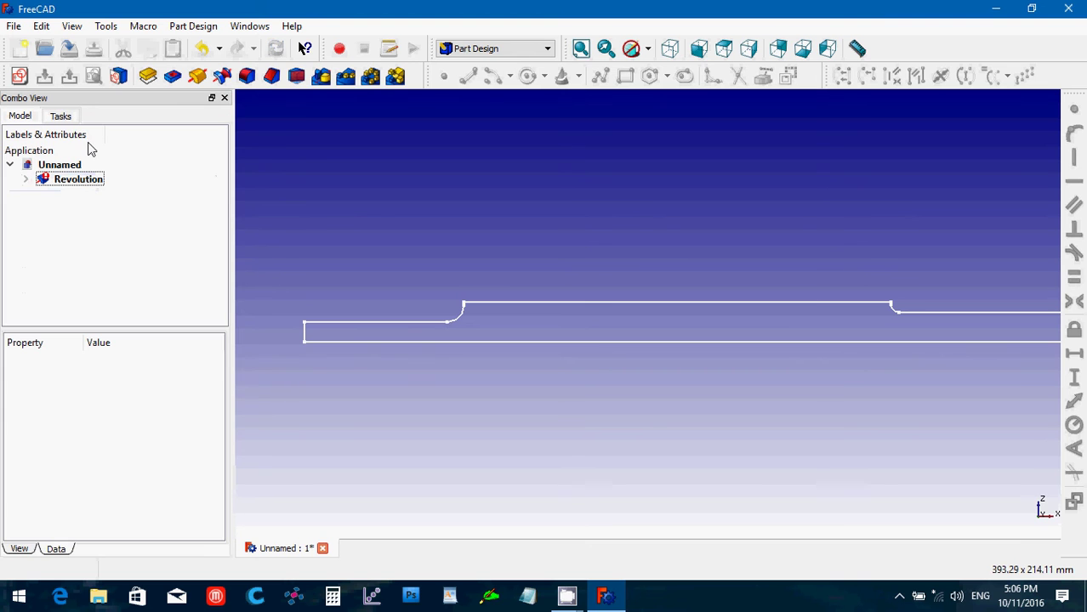
Step: Edit the Revolution to set its axis to the Horizontal sketch axis at 360°
mouse_move(97, 185)
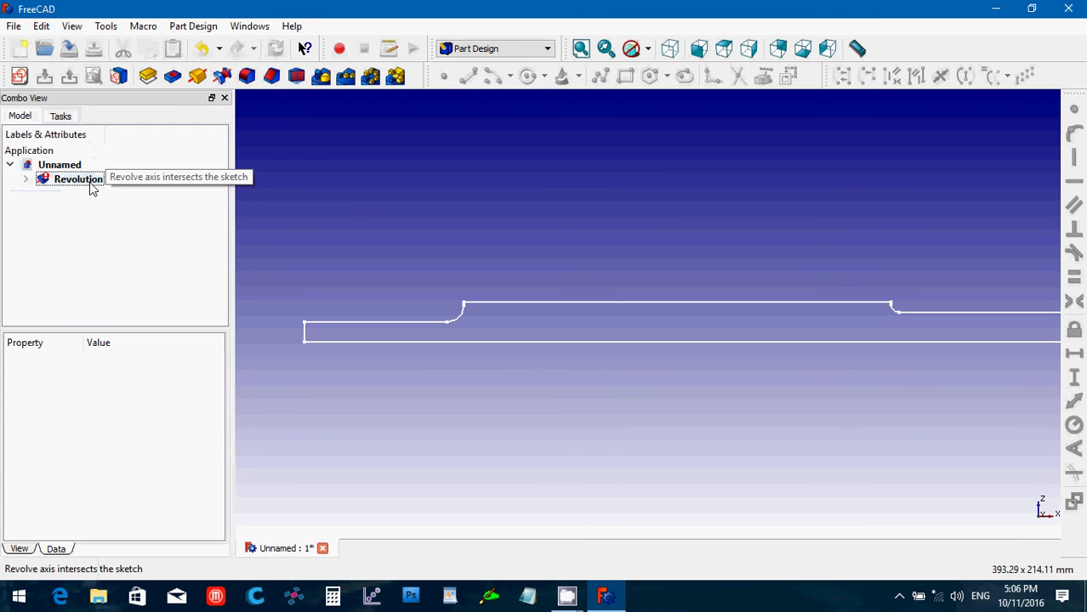
double_click(77, 179)
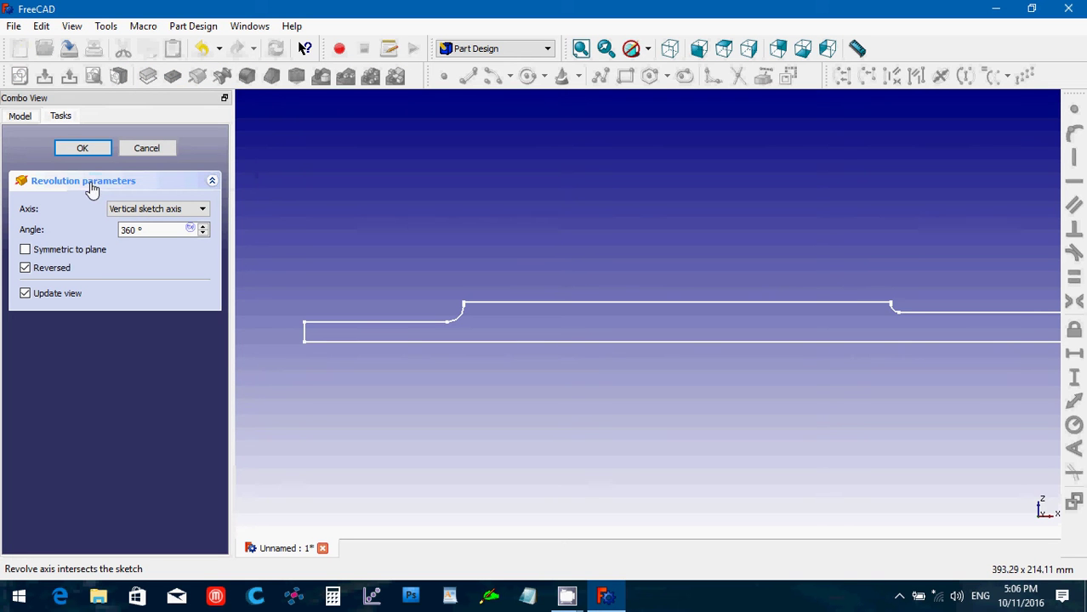
click(134, 213)
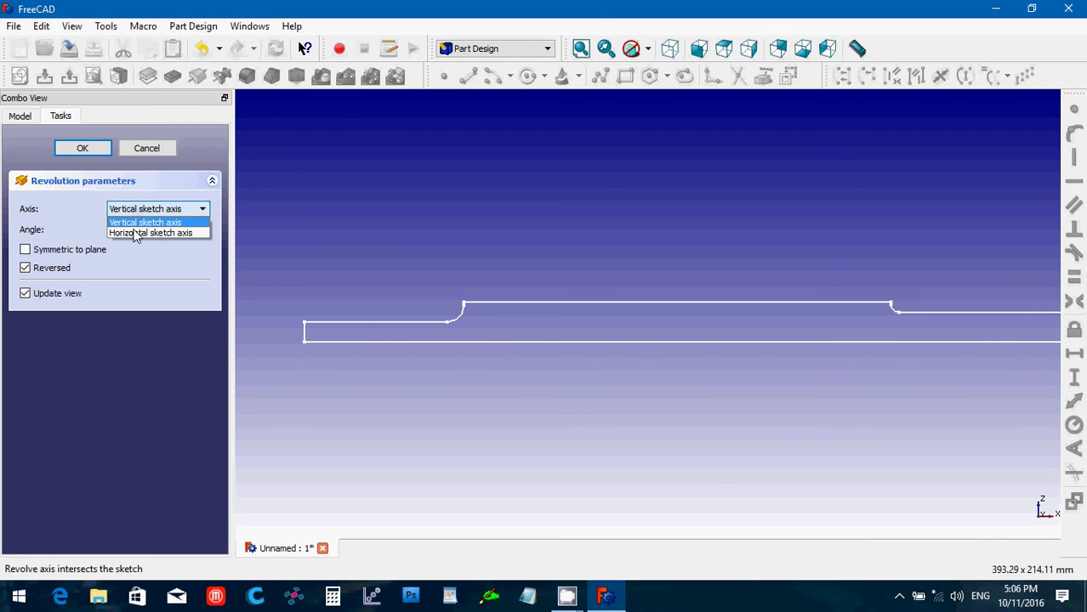
click(136, 230)
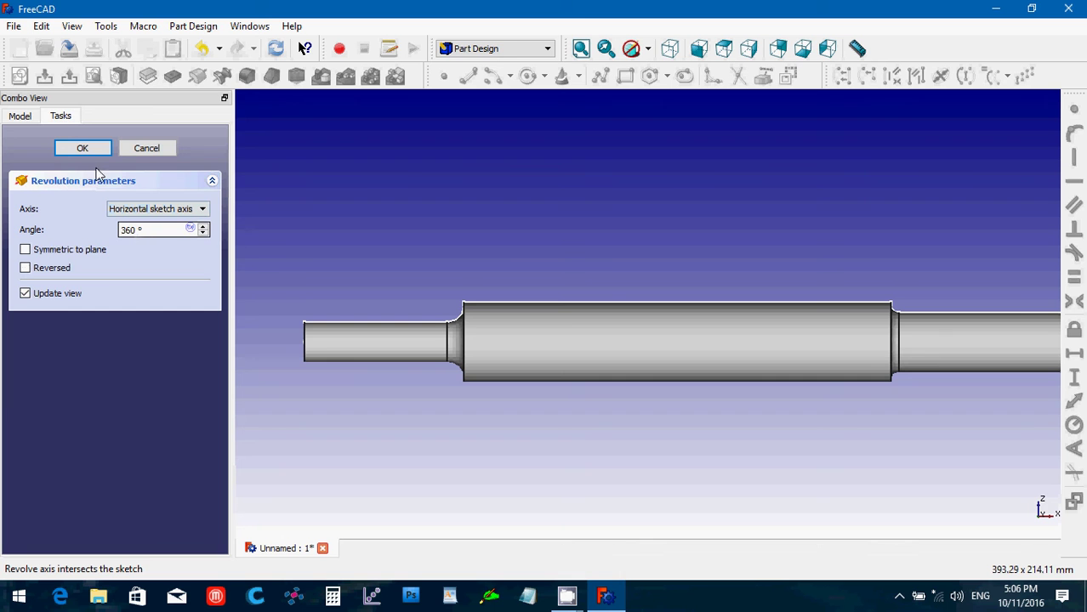
Step: Confirm the Revolution, then zoom out and orbit to view the stepped shaft in 3D
click(83, 149)
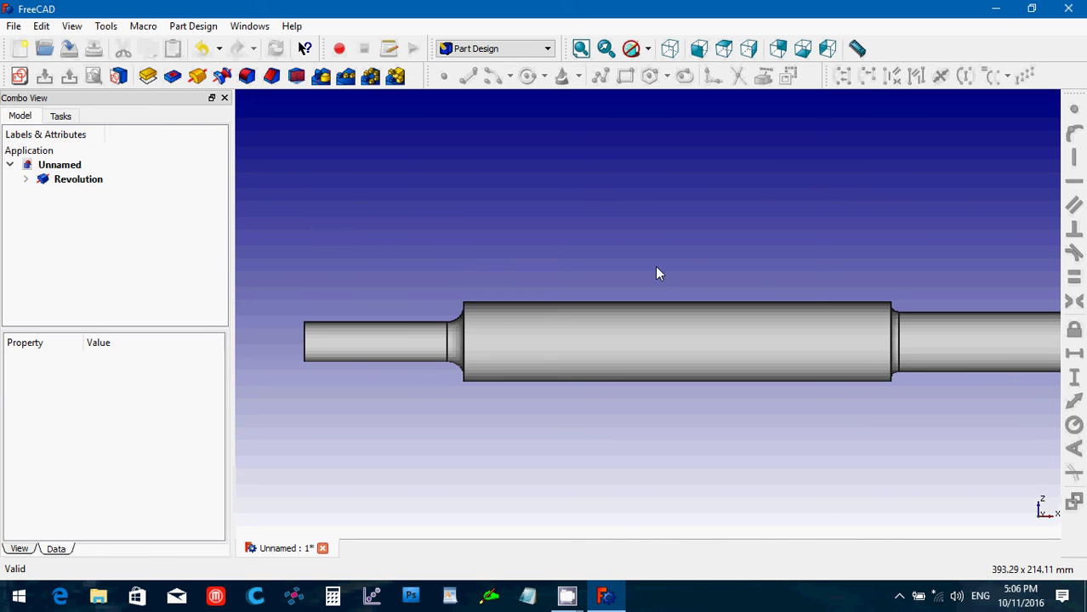
scroll(655, 268, down, 3)
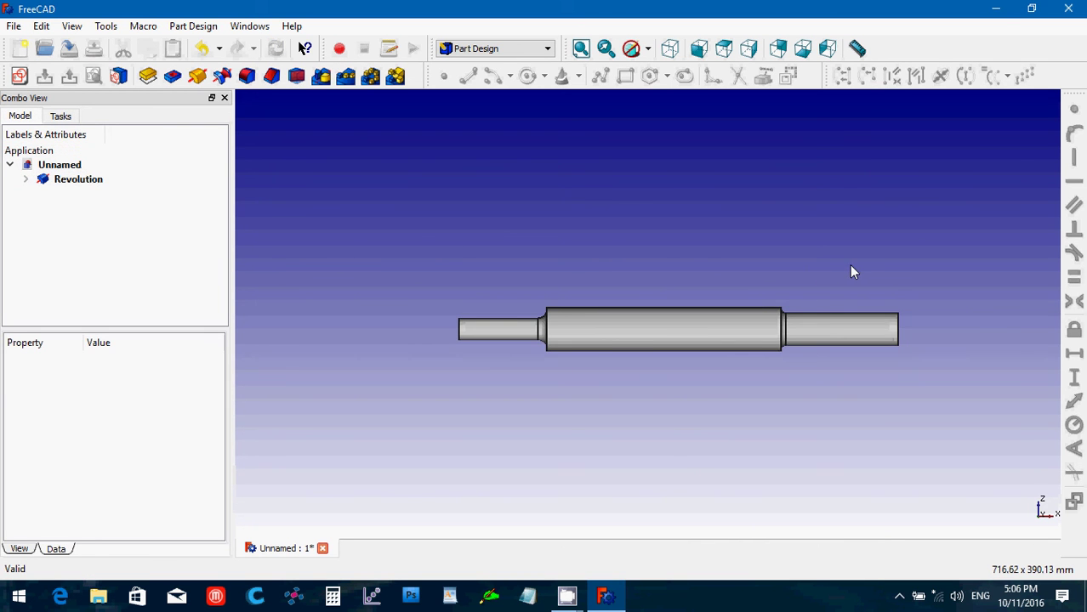
middle_drag(851, 271, 820, 342)
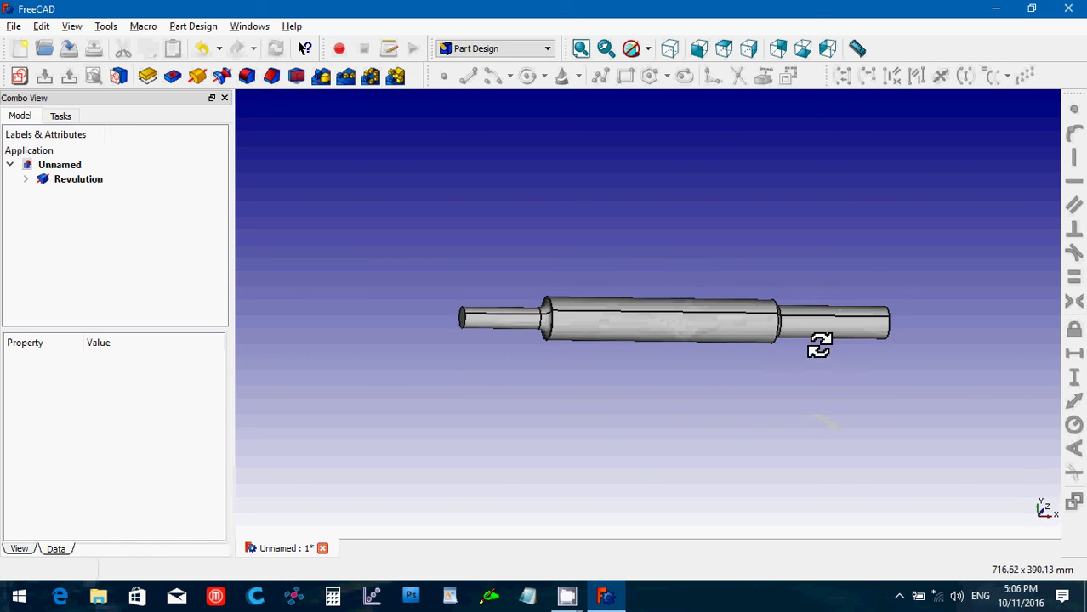